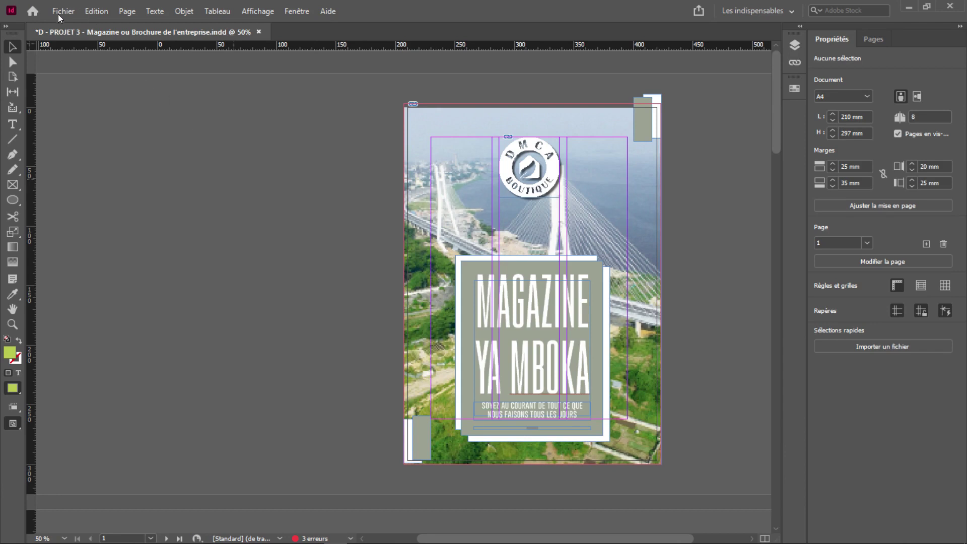
Step: Start a new A4 print document with 8 pages, 3 columns and a 6 mm gutter
key(ctrl+n)
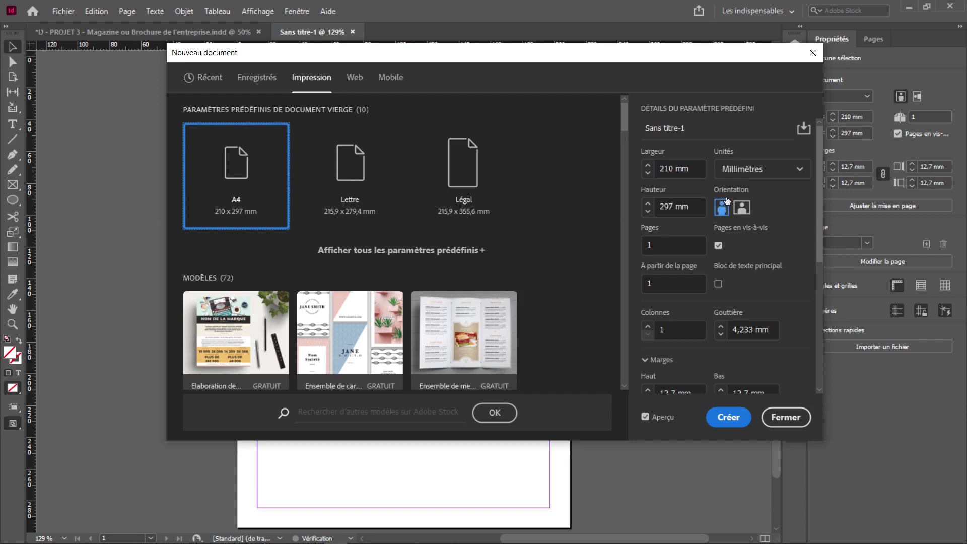
click(653, 244)
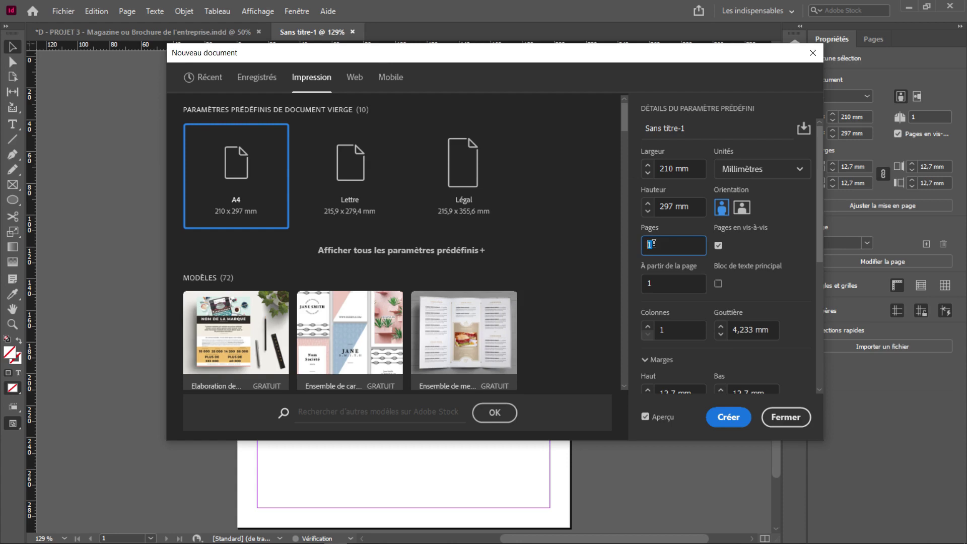
text(8)
scroll(736, 301, down, 2)
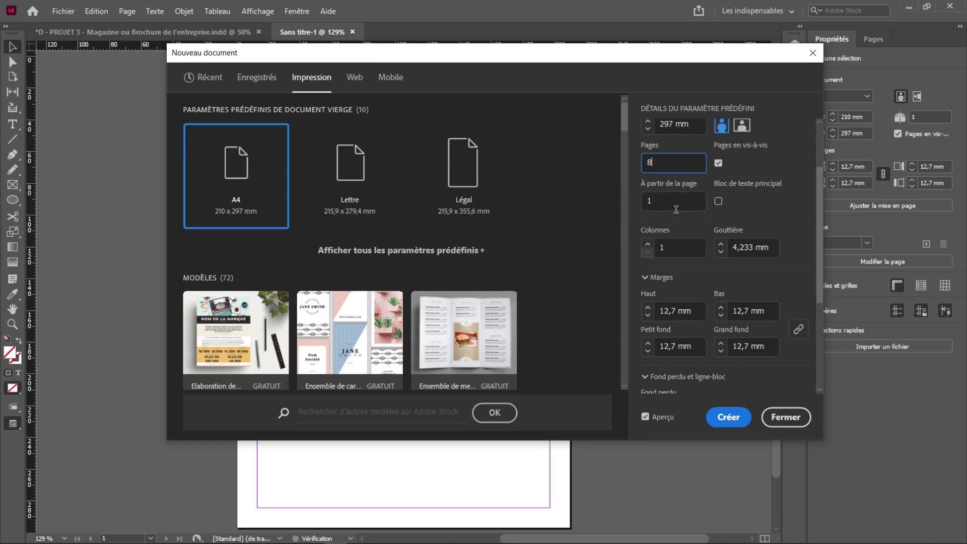
click(648, 245)
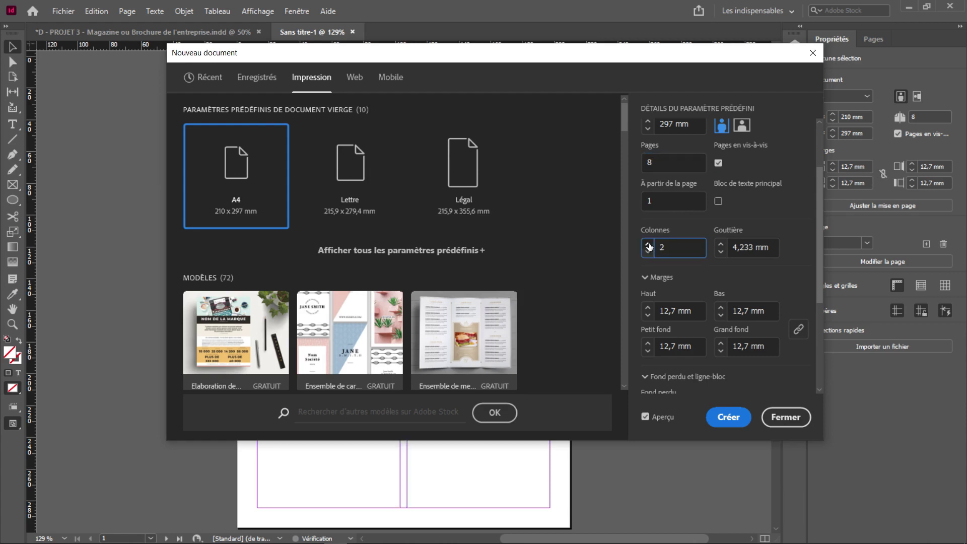
click(648, 246)
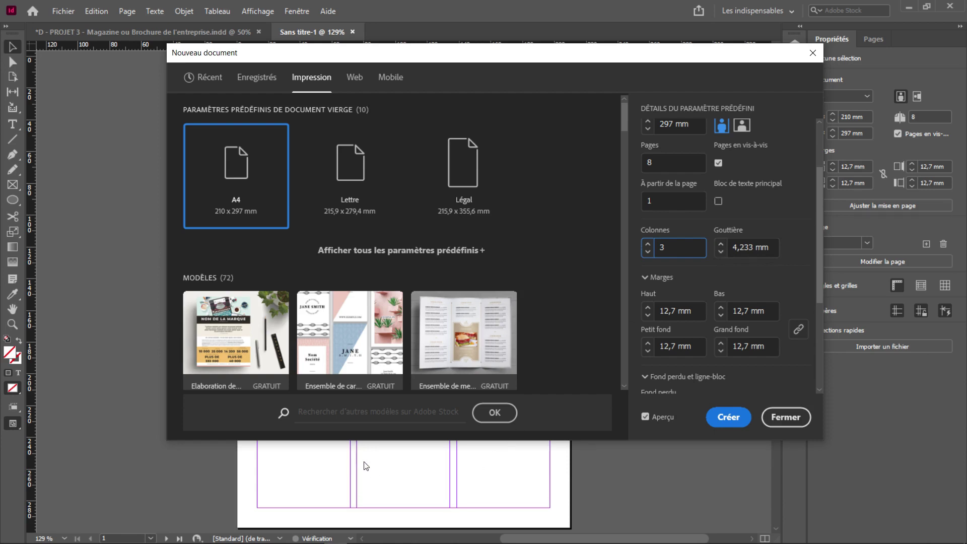
click(721, 245)
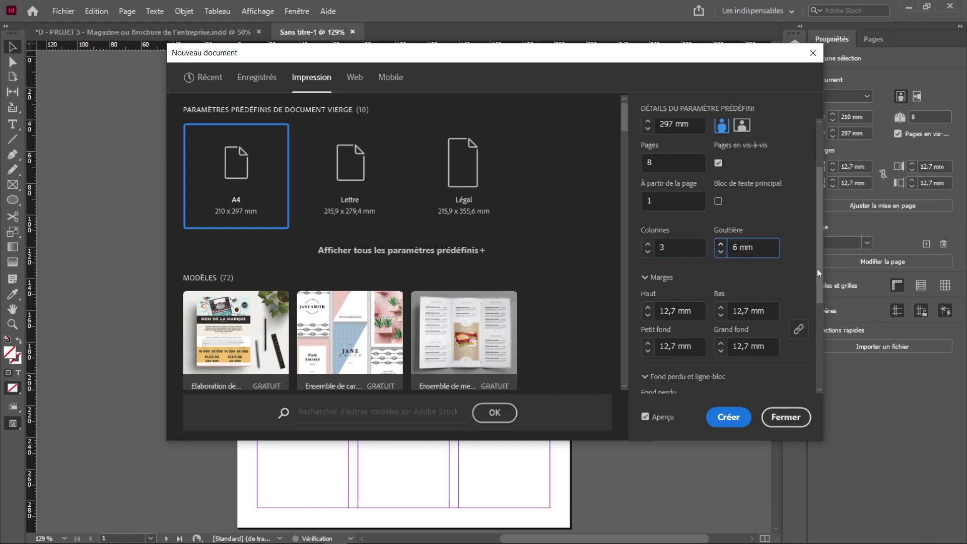
Step: Set the bleed to 3 mm on all sides and the four linked margins to 35 mm
drag(817, 277, 814, 343)
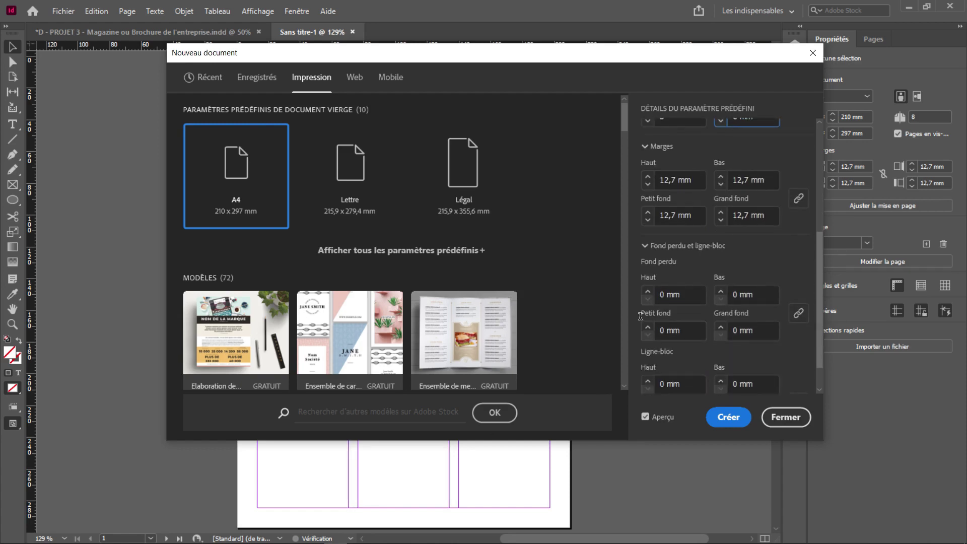
click(649, 292)
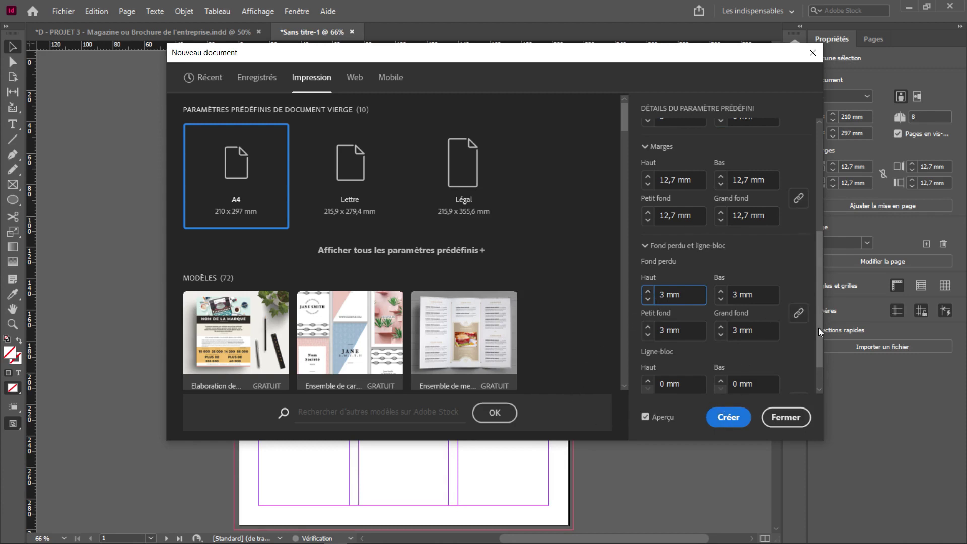
drag(818, 328, 817, 344)
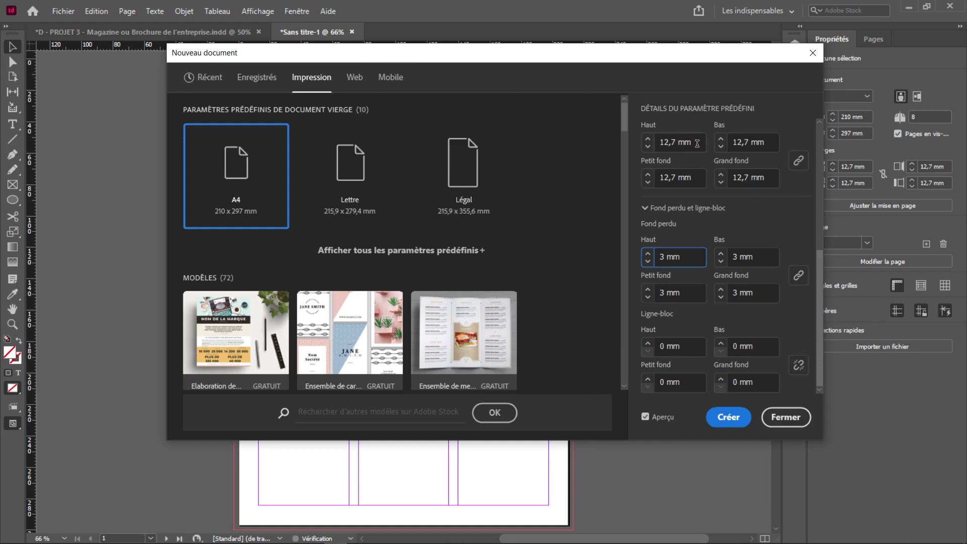
drag(697, 144, 657, 142)
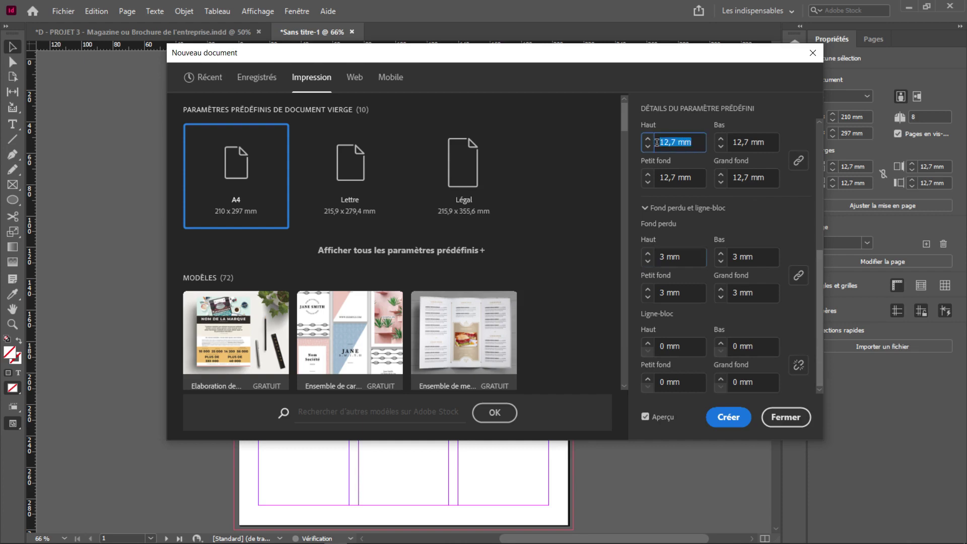
text(35)
click(699, 177)
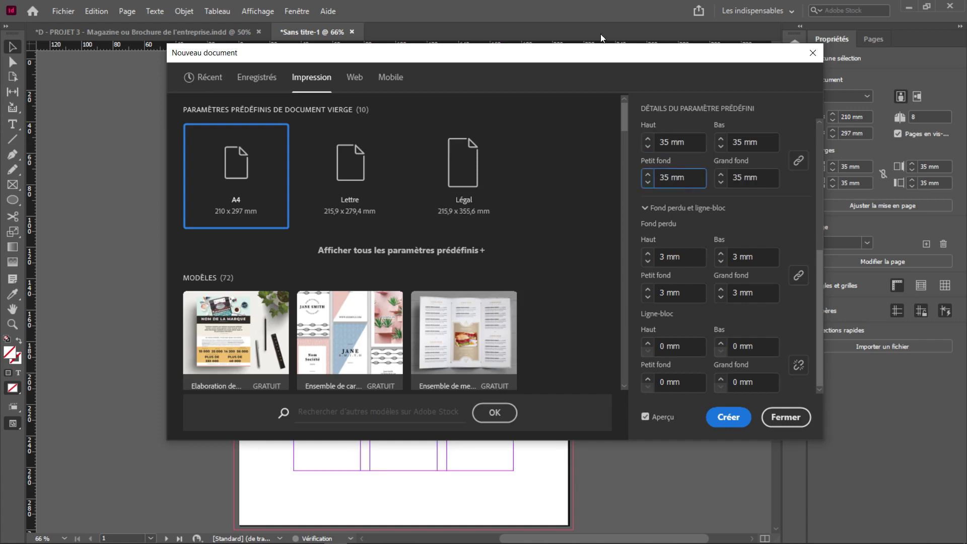
Step: Try linked margins of 30, 40 and 39 mm against the page preview and set them back to 35 mm
drag(522, 58, 769, 92)
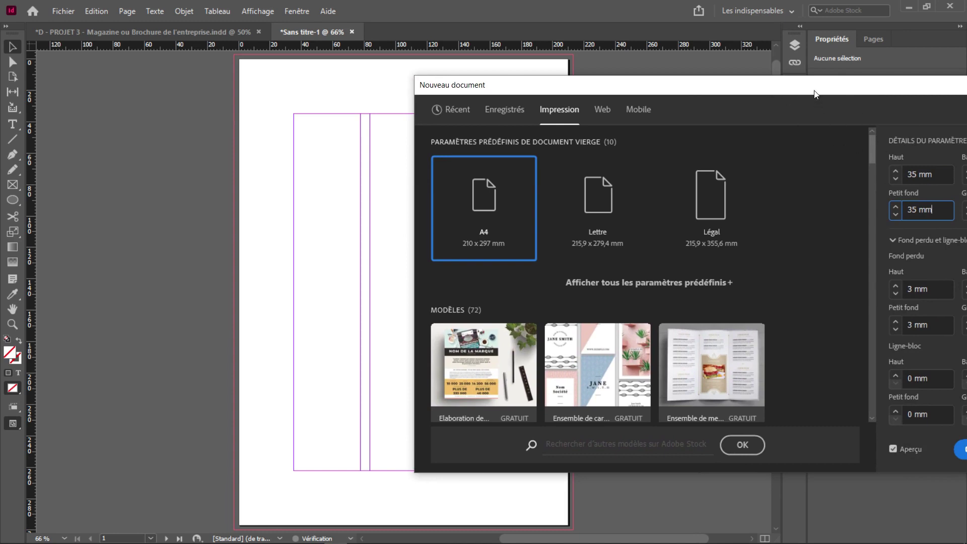
drag(816, 91, 631, 77)
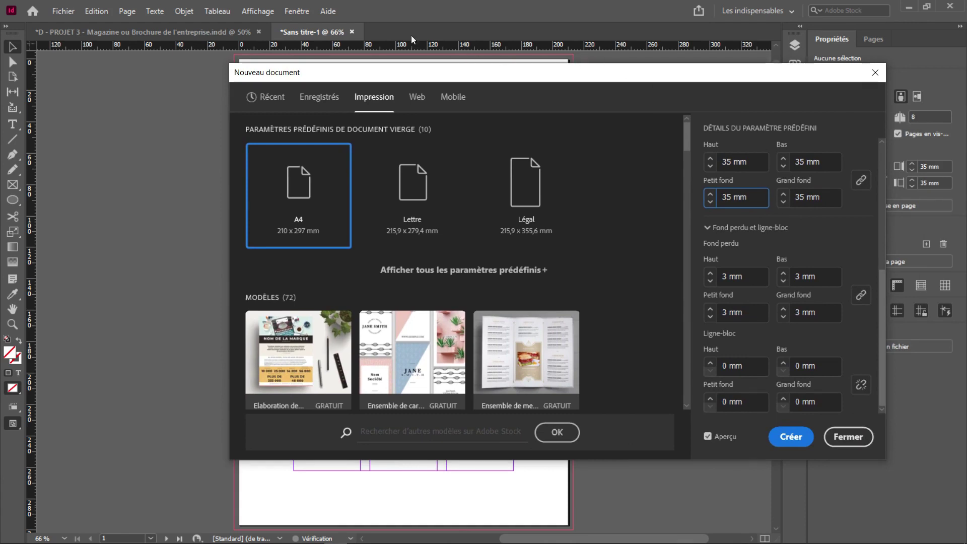
drag(370, 80, 533, 83)
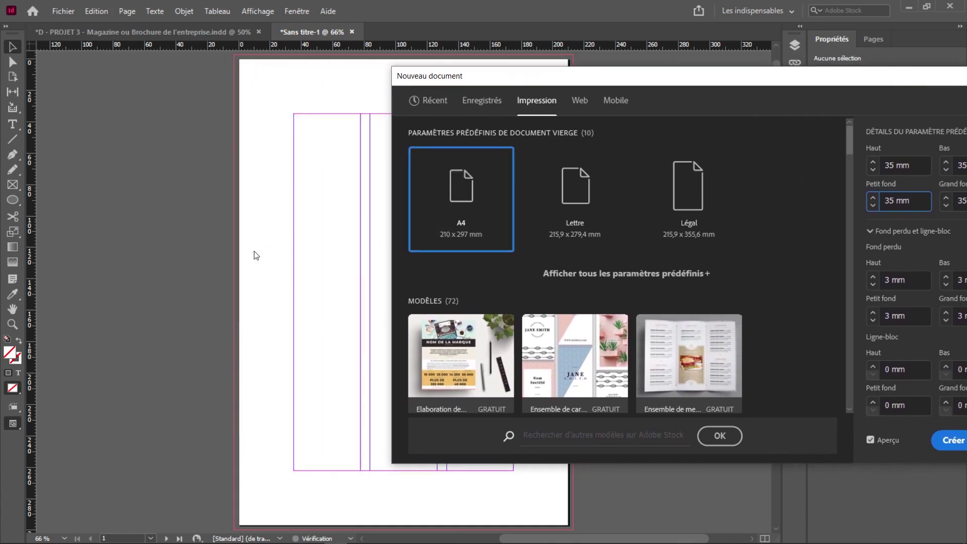
drag(655, 75, 519, 76)
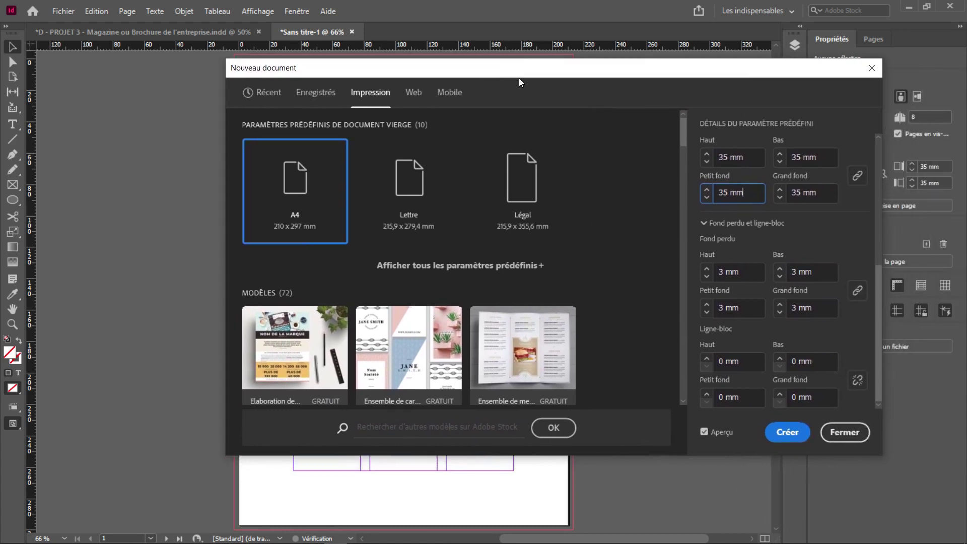
click(707, 197)
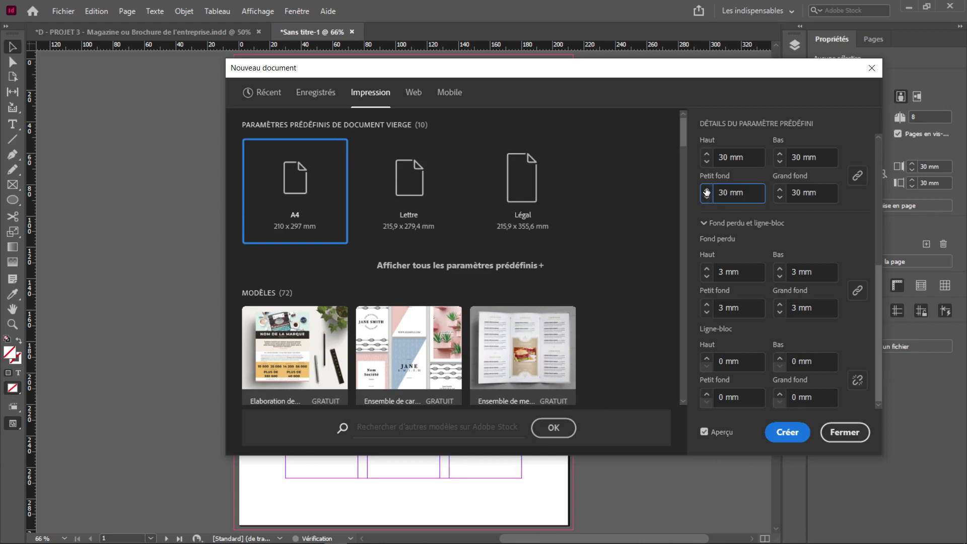
click(707, 190)
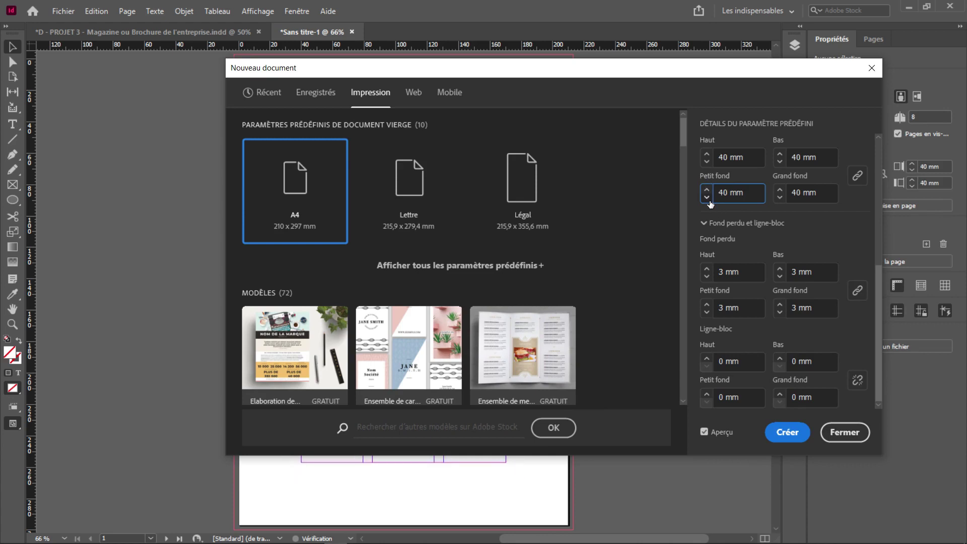
click(708, 200)
drag(753, 157, 724, 171)
text(5)
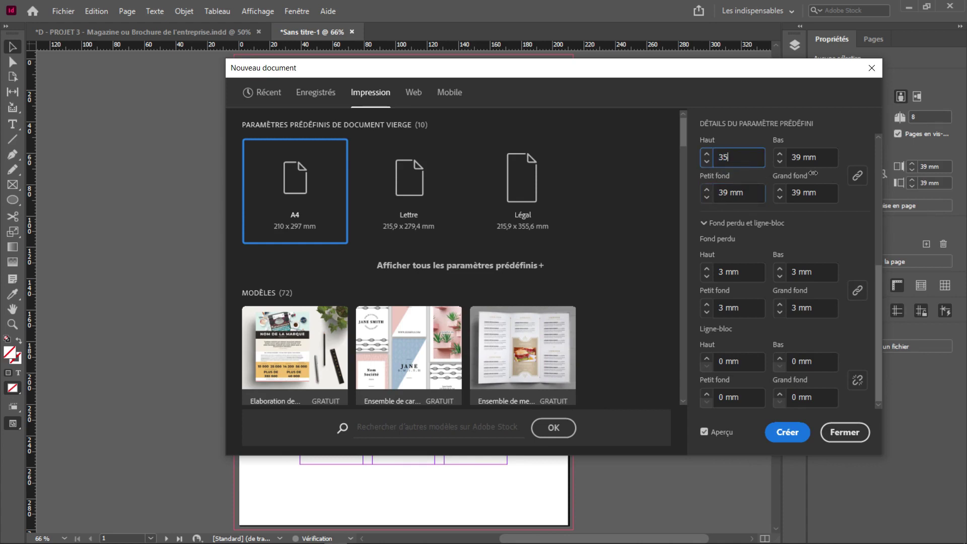
click(820, 157)
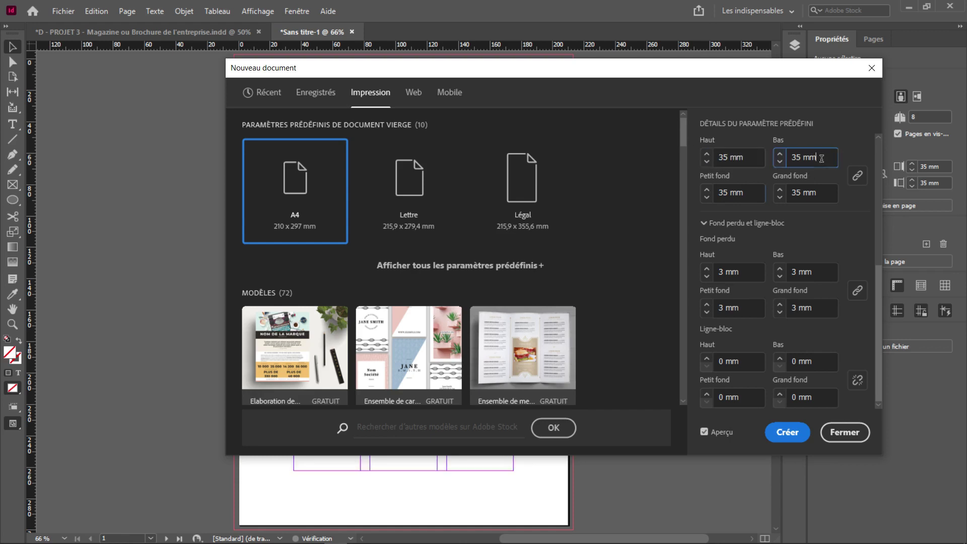
Step: Unlink the four margins and set the inside margin to 25 mm
click(857, 176)
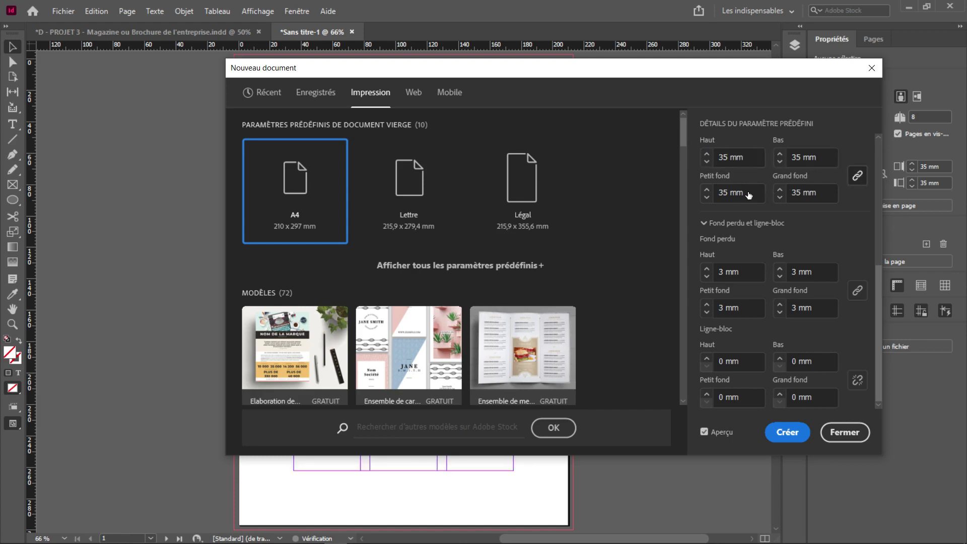
click(722, 193)
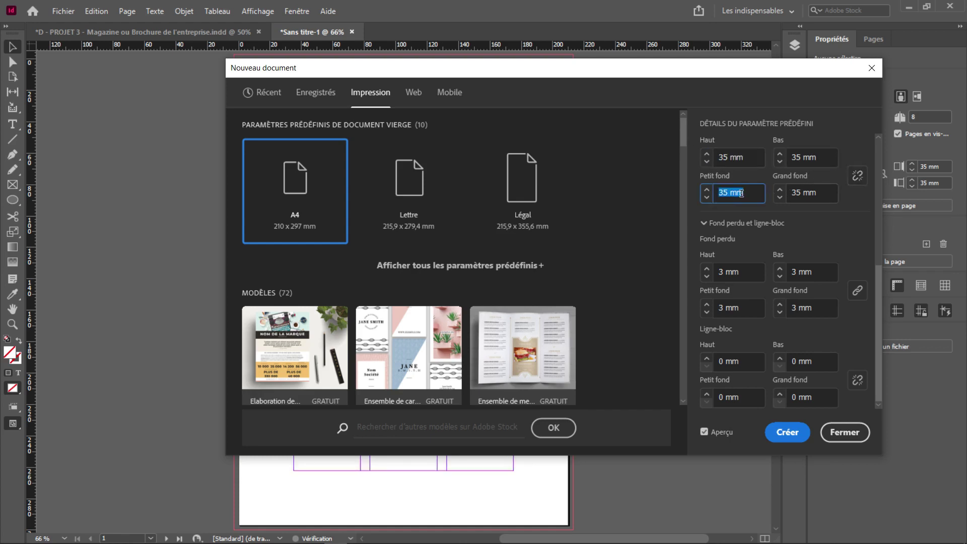
click(722, 193)
key(BackSpace)
text(2)
drag(684, 77, 831, 86)
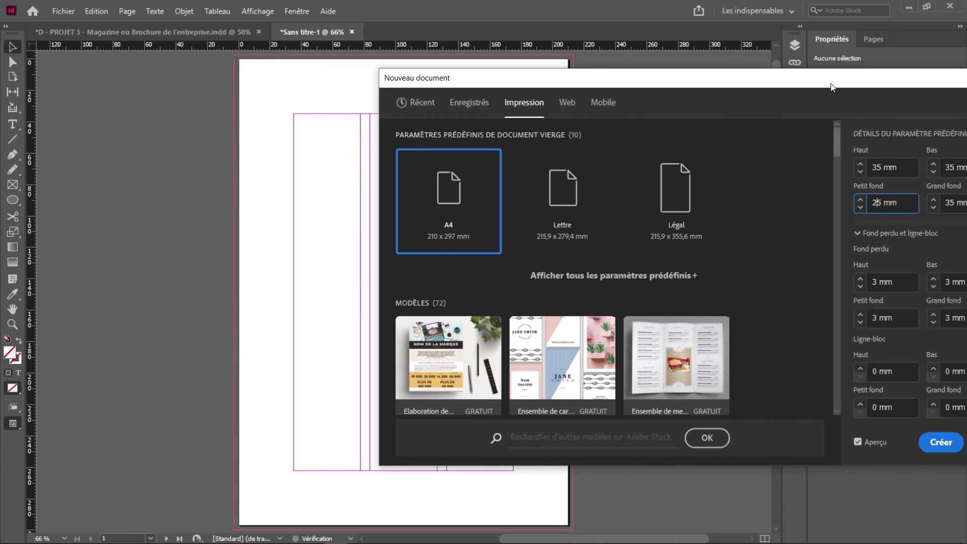
Step: Set the outside margin to 25 mm and create the document
click(958, 202)
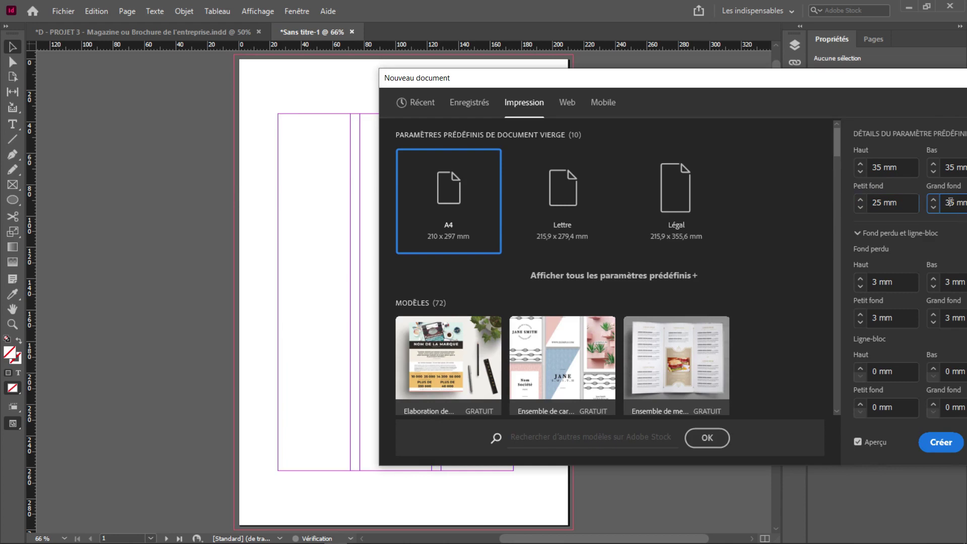
drag(950, 202, 947, 202)
text(2)
click(963, 166)
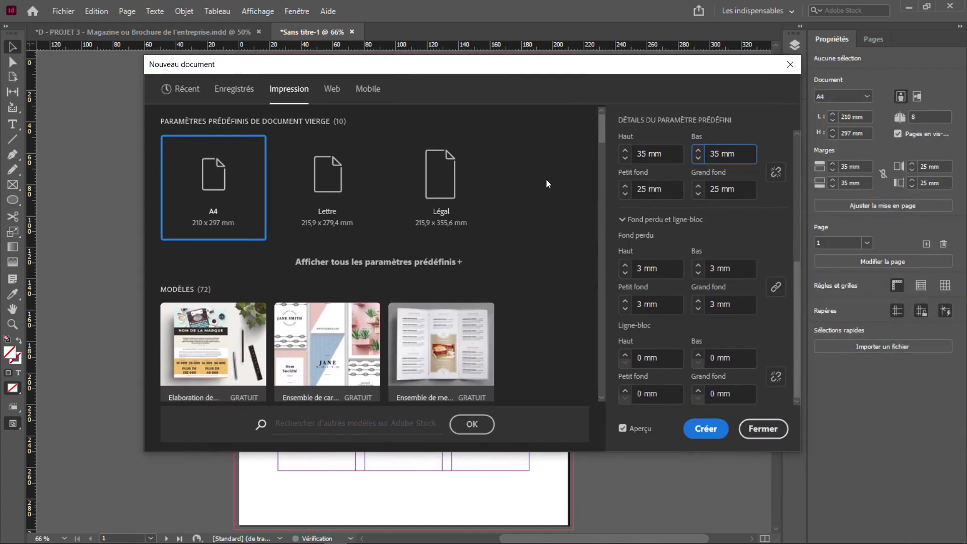
click(715, 429)
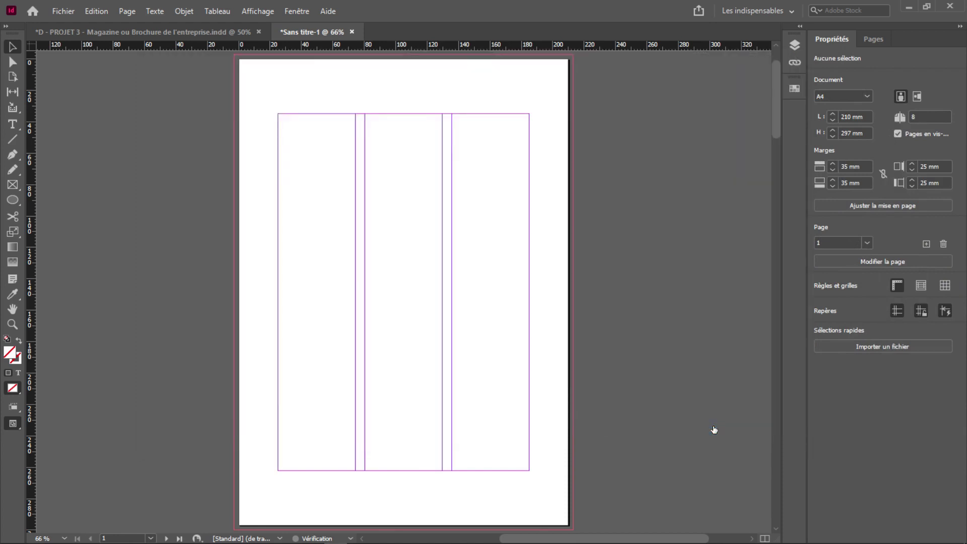
Step: Look through all the spreads of the new document to examine the facing pages, margins and columns
scroll(377, 206, up, 1)
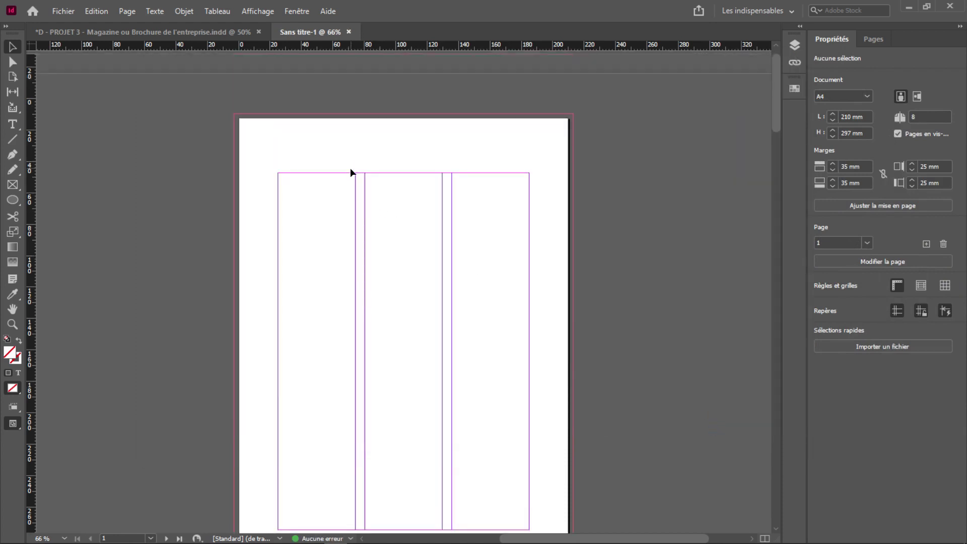
scroll(351, 171, down, 1)
scroll(351, 171, up, 1)
scroll(352, 172, down, 9)
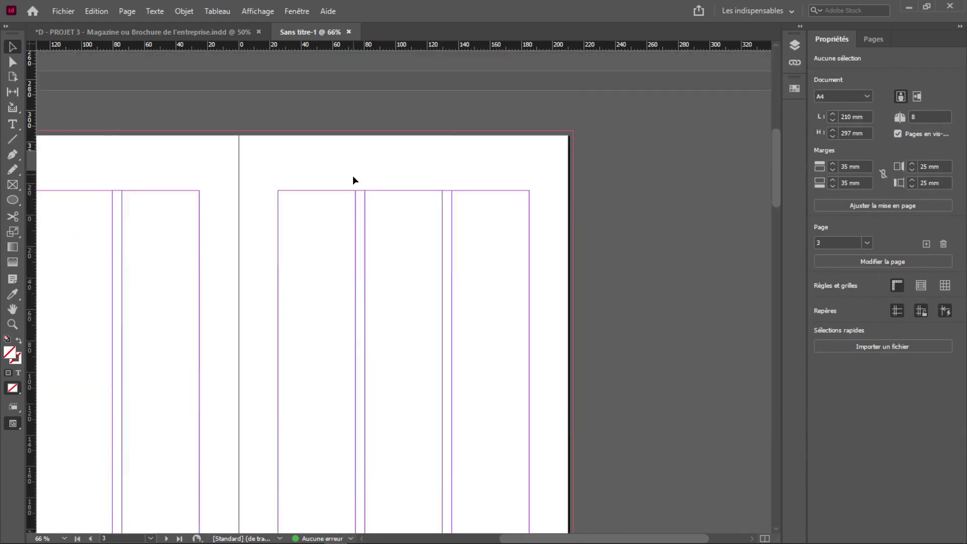
scroll(353, 180, down, 3)
scroll(355, 181, down, 4)
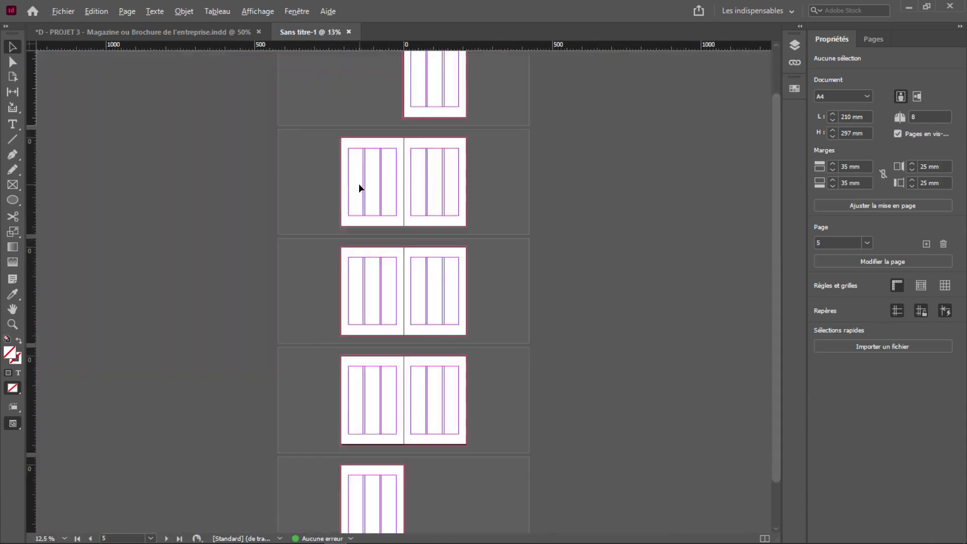
scroll(359, 183, up, 2)
scroll(391, 411, up, 1)
scroll(398, 246, down, 2)
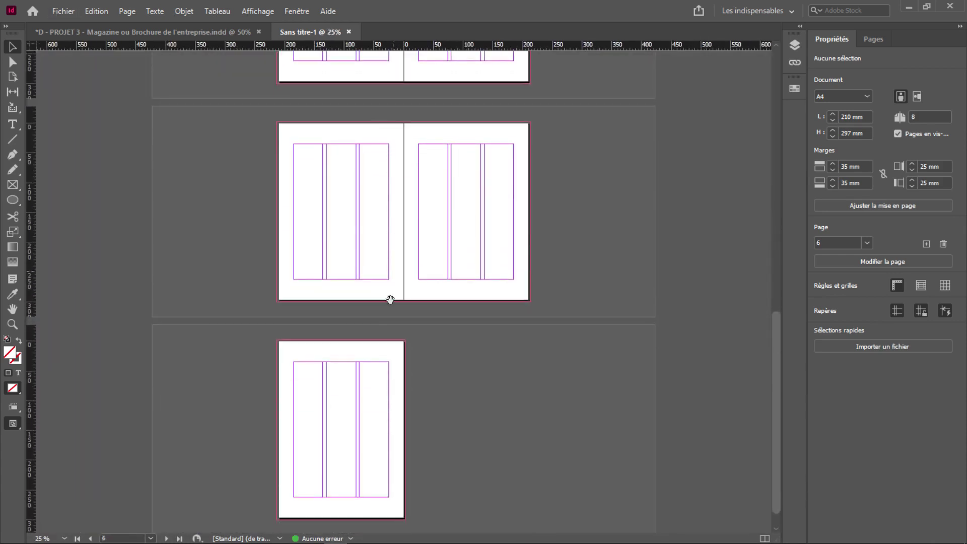
scroll(388, 283, down, 1)
scroll(388, 327, up, 3)
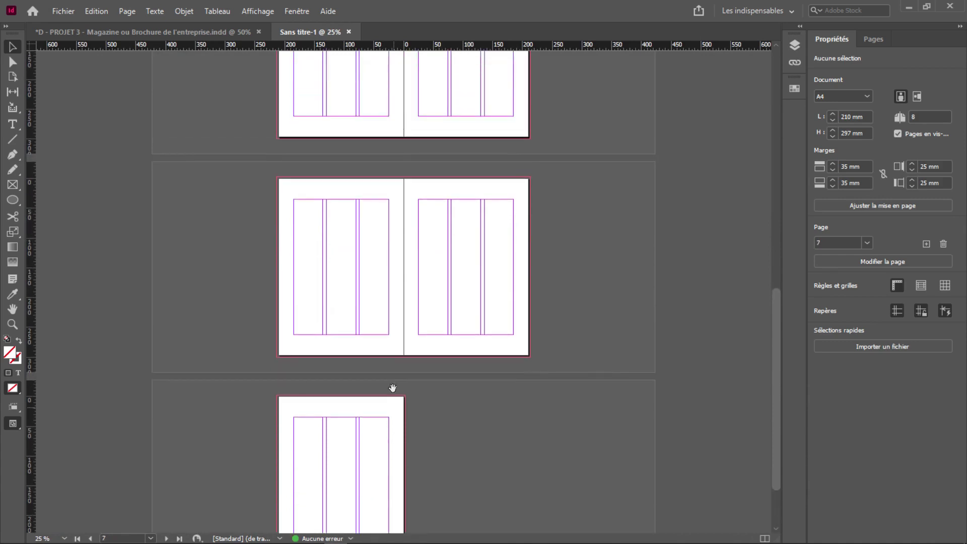
scroll(393, 388, up, 10)
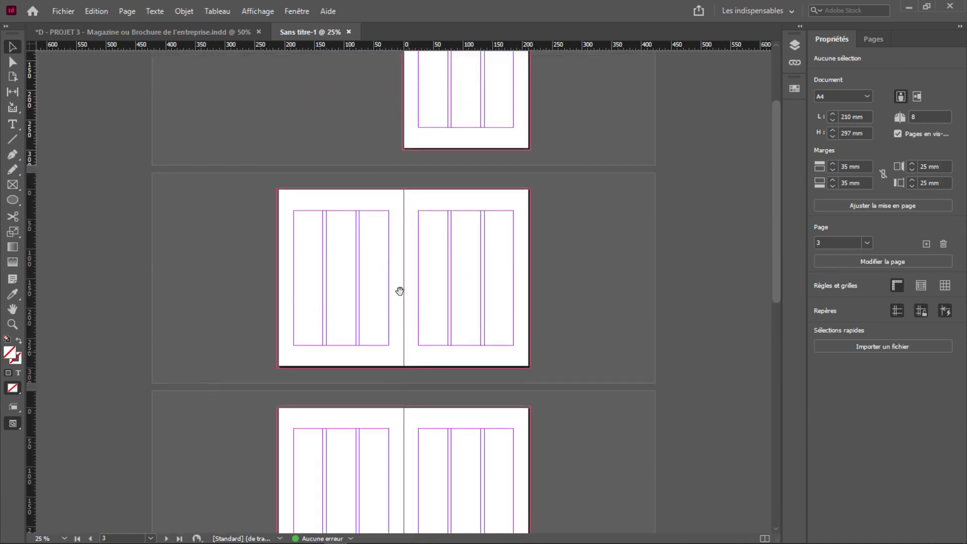
scroll(400, 291, up, 3)
scroll(378, 358, down, 7)
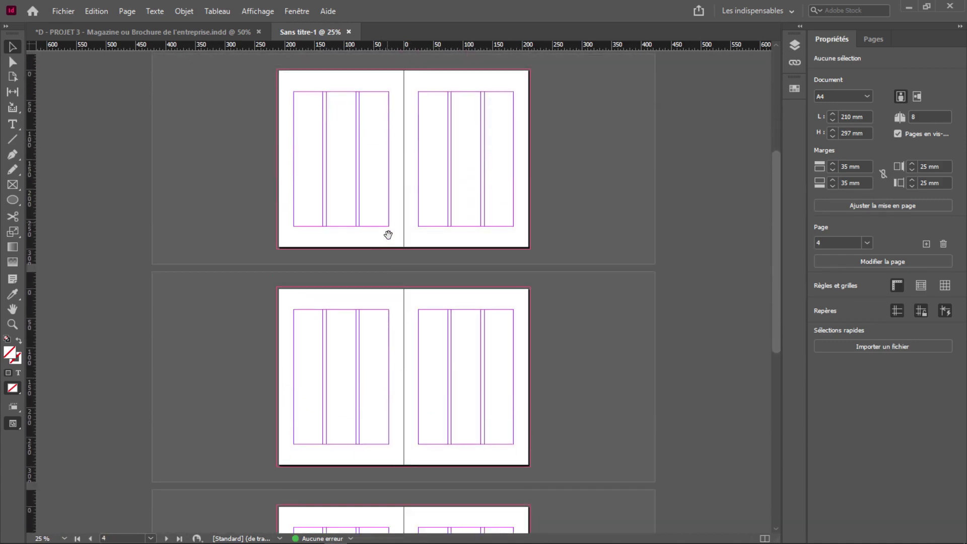
scroll(388, 235, up, 6)
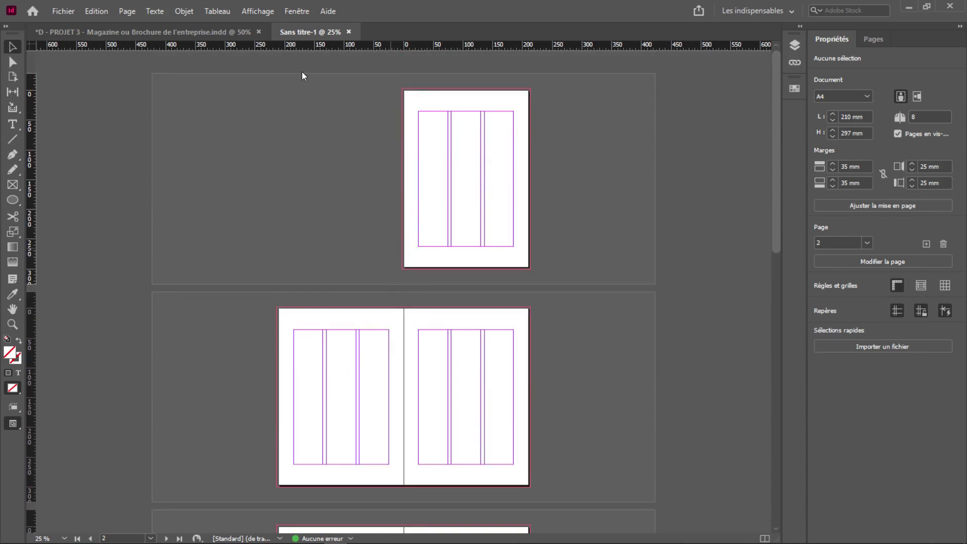
Step: Save the document in the D - PROJET 3 folder, replacing "1 - Comment créer un magazine en planche dans Adobe InDesign 2021.indd"
key(ctrl+s)
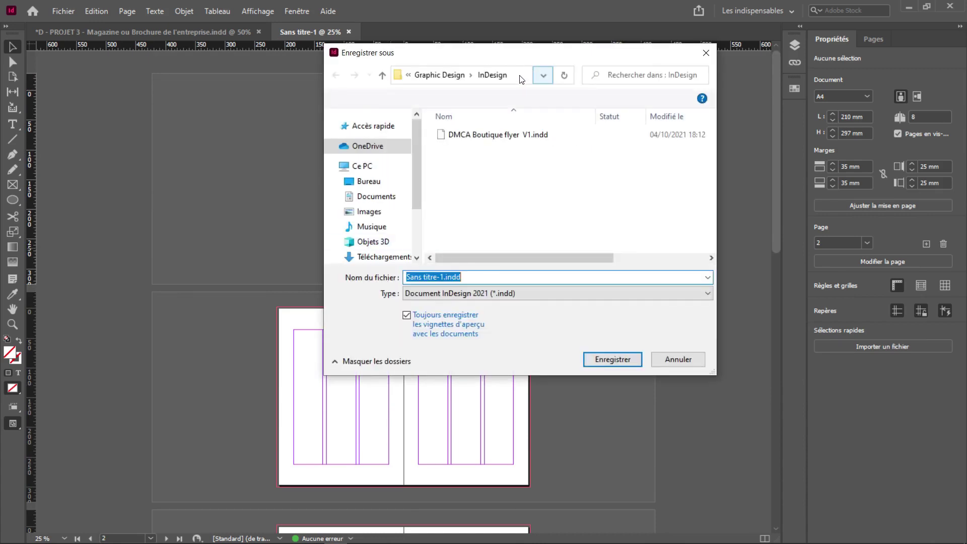
click(520, 75)
key(ctrl+v)
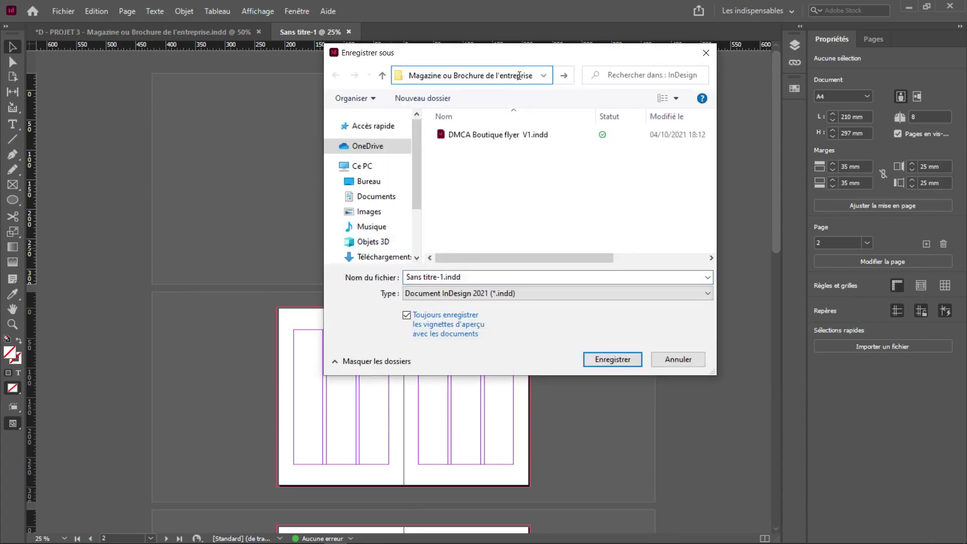
key(Return)
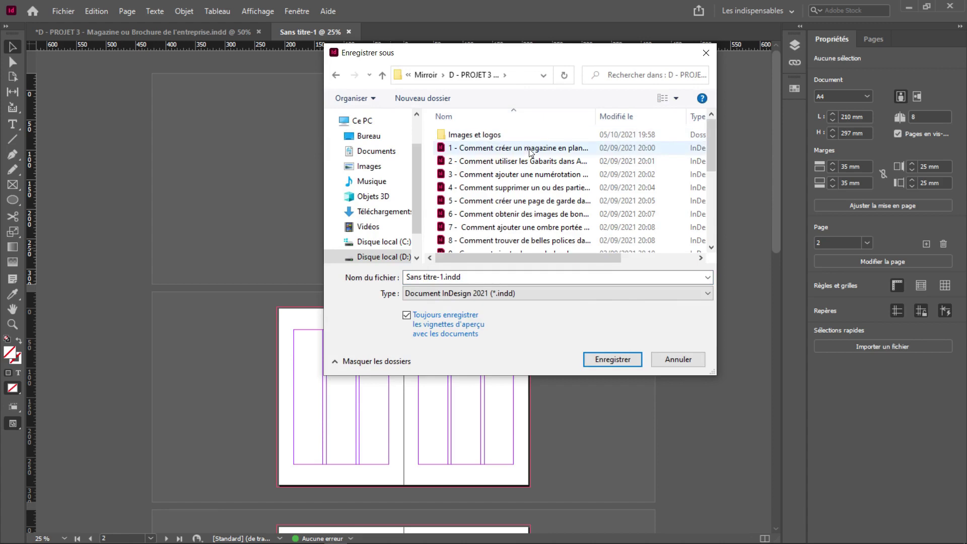
click(530, 151)
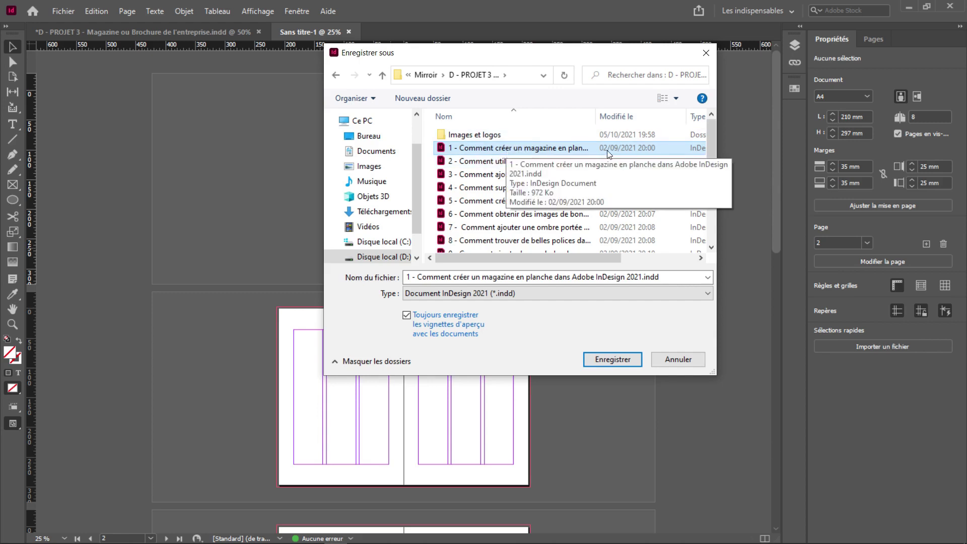
click(606, 361)
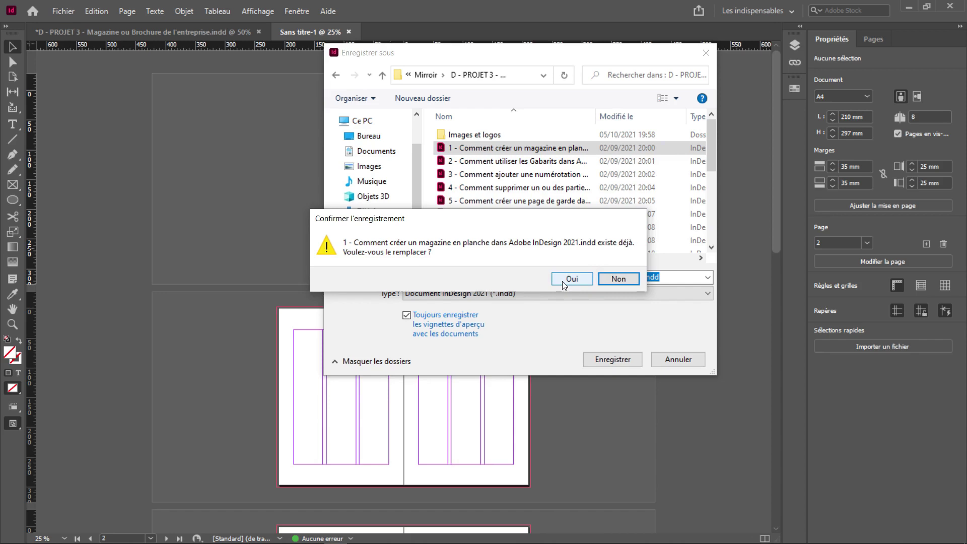
click(564, 285)
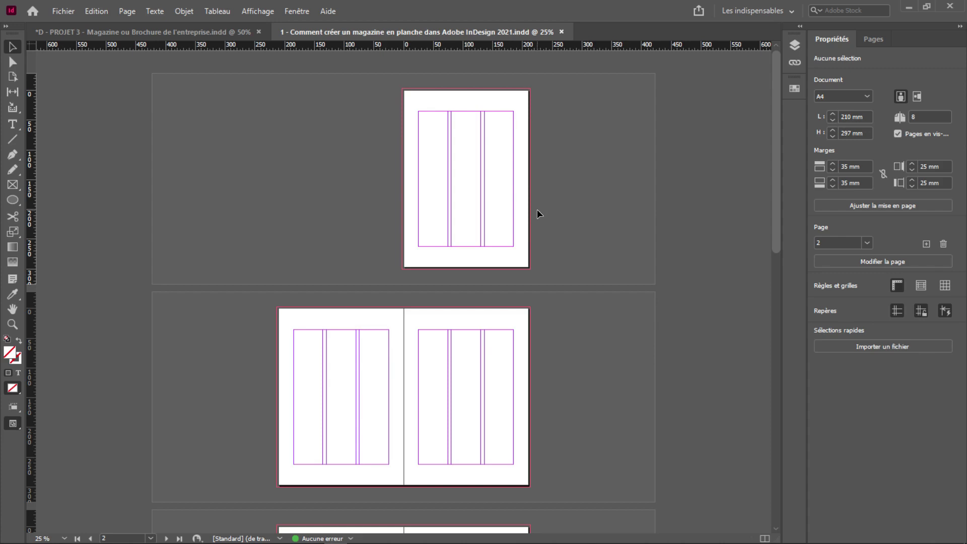
scroll(537, 211, down, 3)
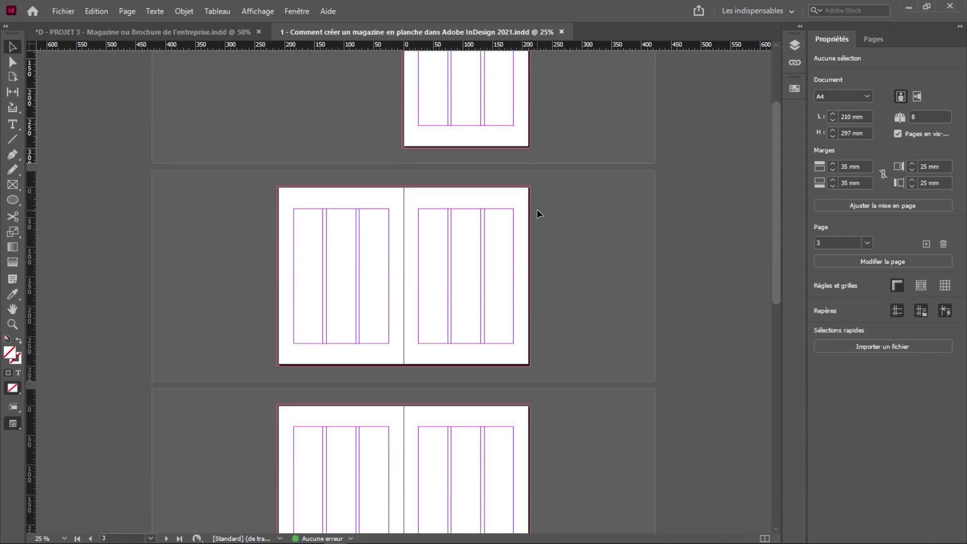
scroll(537, 211, up, 3)
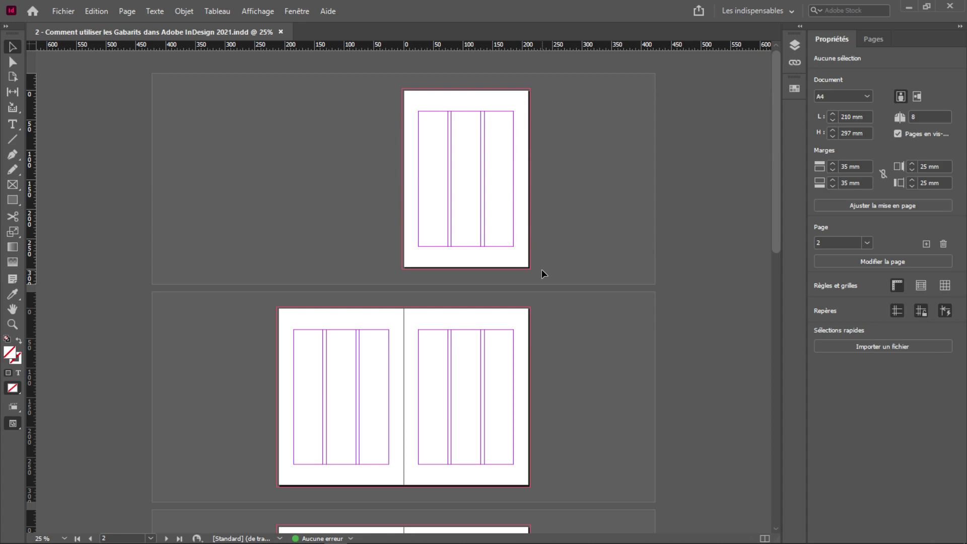
scroll(542, 269, down, 3)
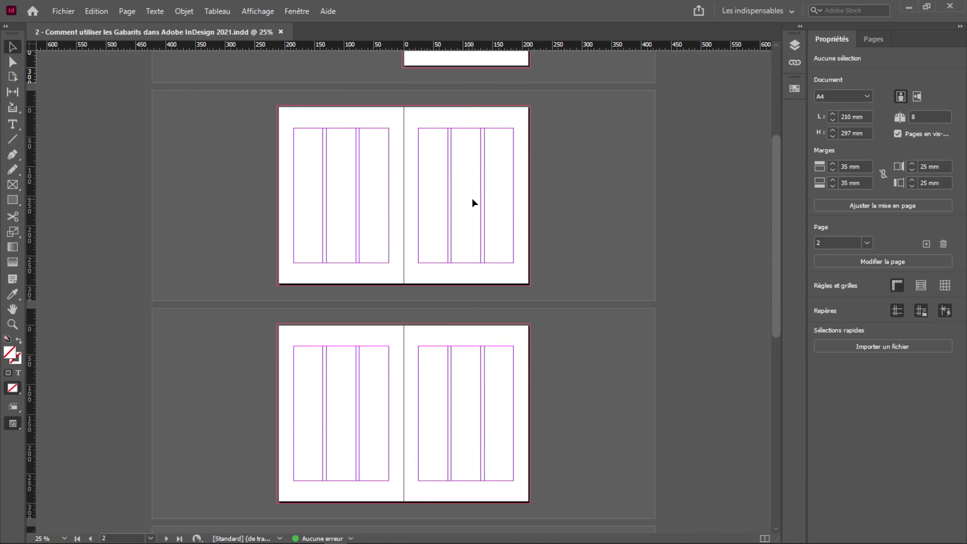
scroll(473, 198, up, 4)
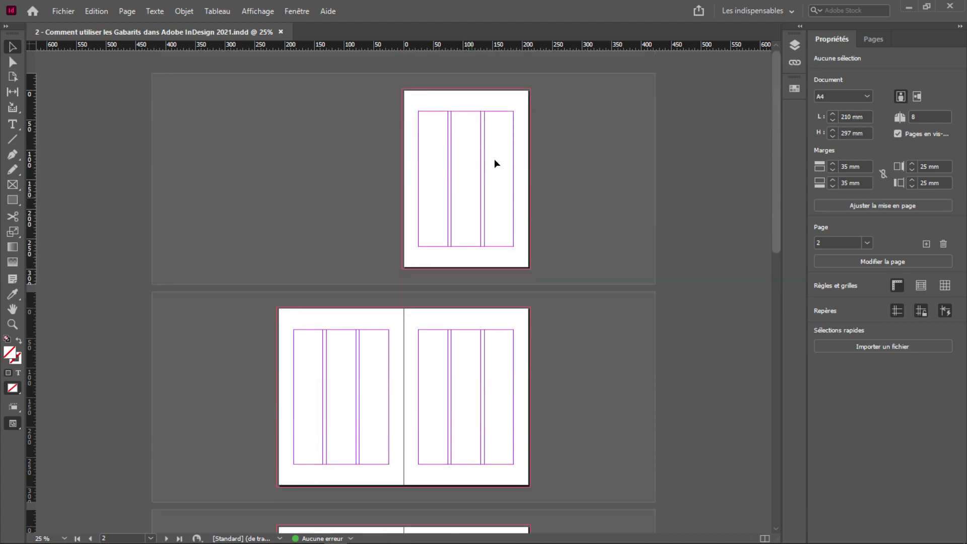
Step: Open the A-Gabarit master spread for editing with both of its pages selected
click(876, 41)
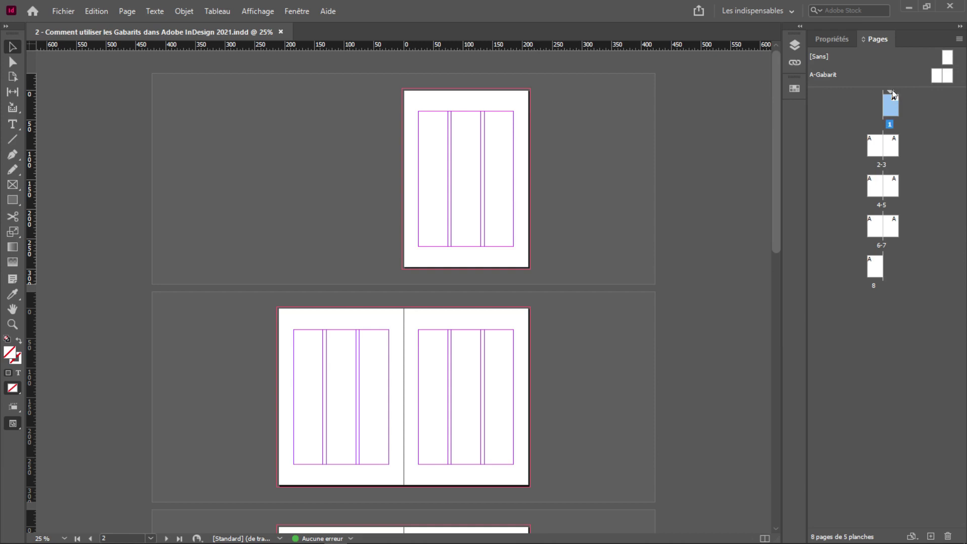
double_click(938, 74)
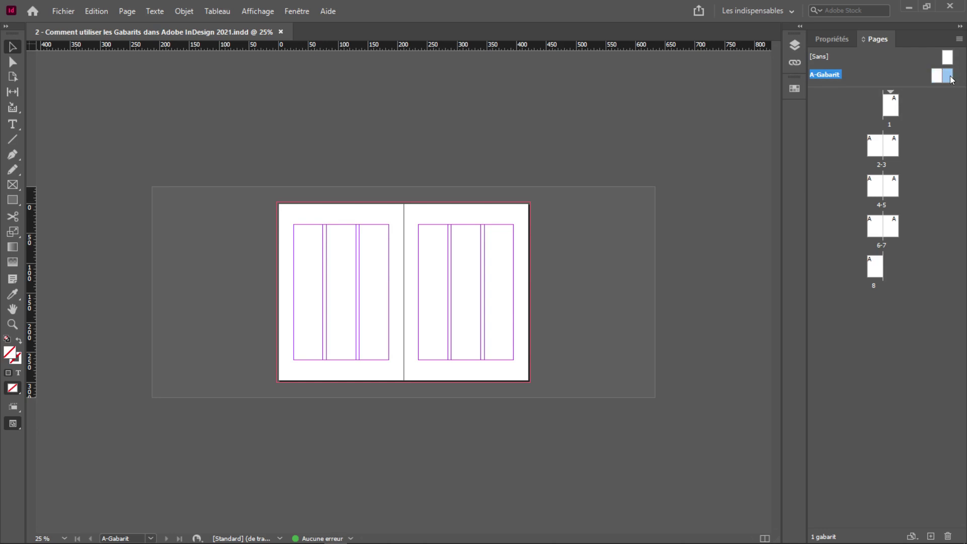
click(933, 78)
Step: Import the green DMCA Boutique logo and place it about 62 mm wide near the upper edge of the first master page
key(ctrl+1)
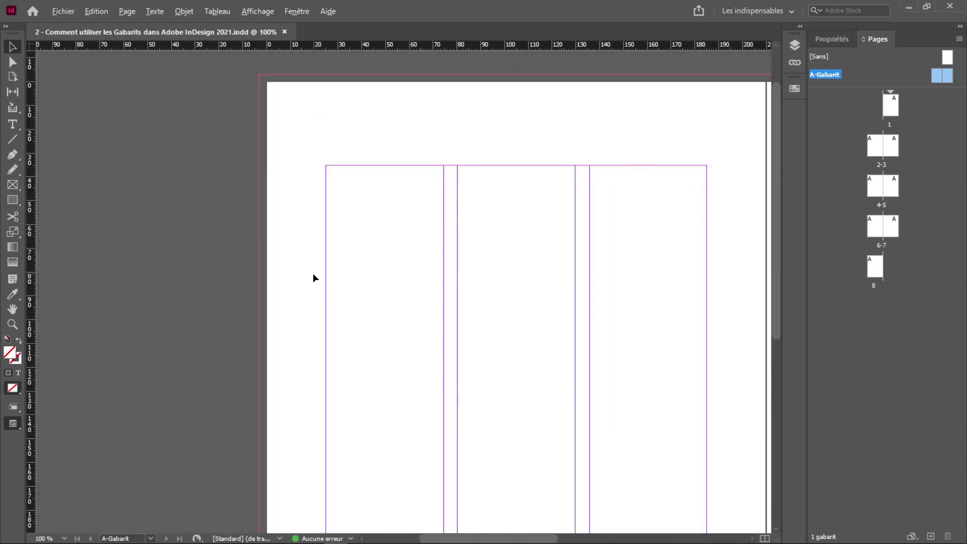
drag(503, 264, 356, 276)
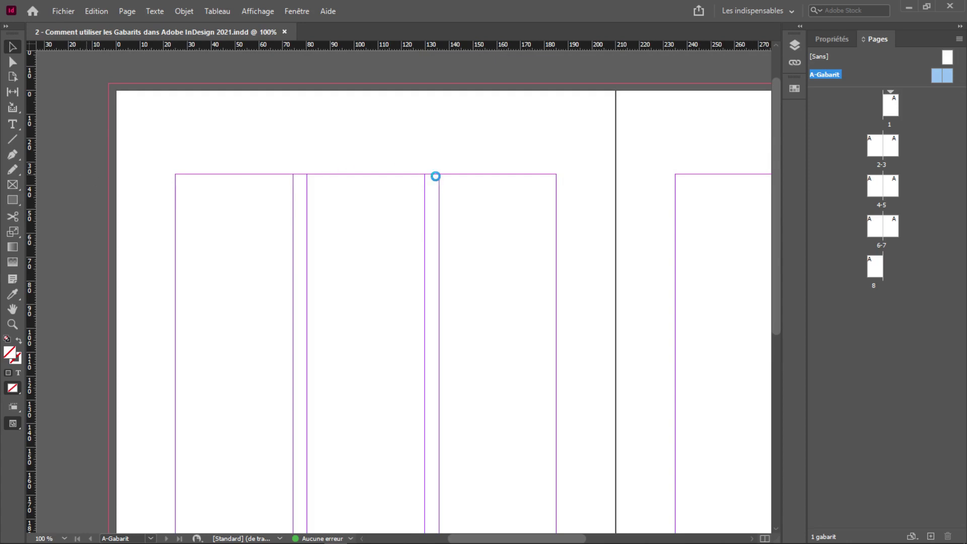
key(ctrl+d)
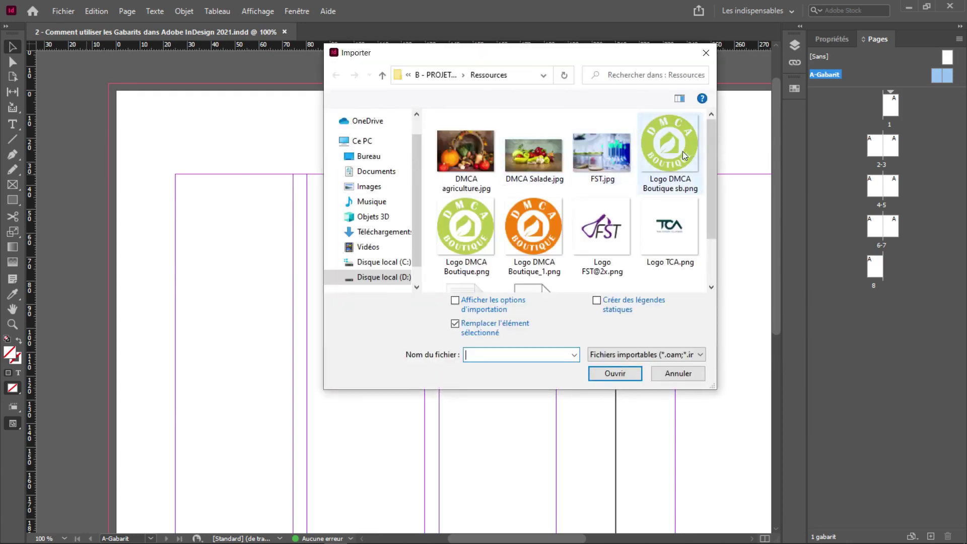
key(Escape)
drag(366, 109, 513, 257)
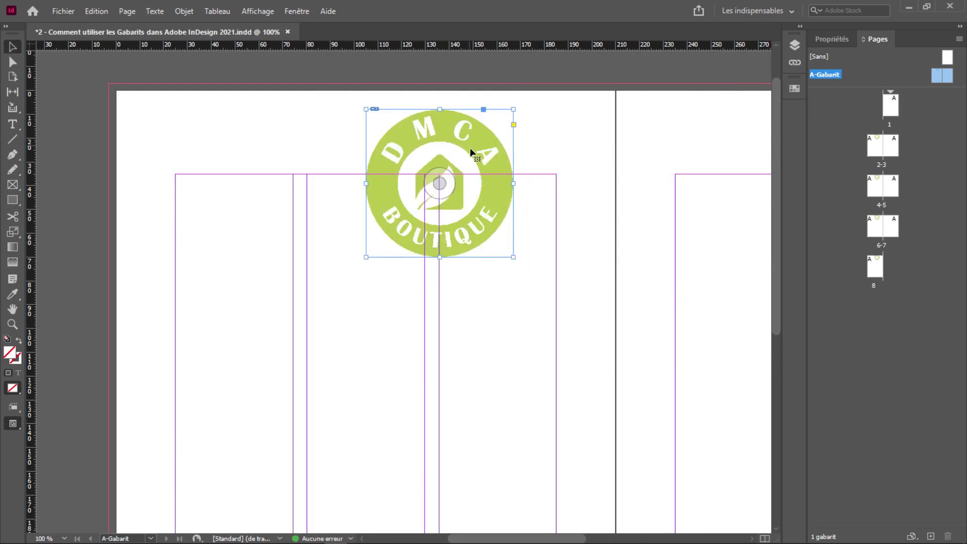
Step: Draw a rectangle about 28 by 20 mm above the master page's margin frame and fill it with the green sampled from the logo
click(12, 200)
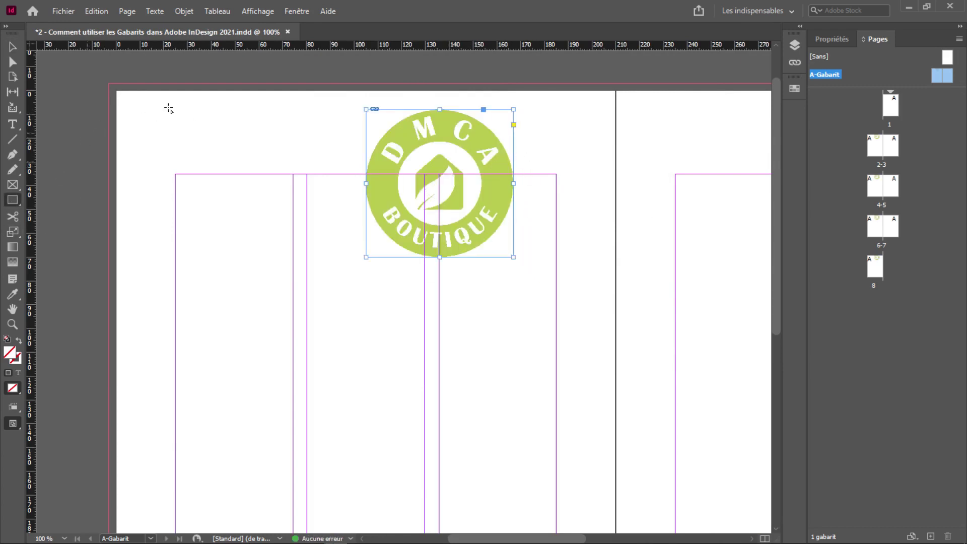
drag(194, 102, 261, 149)
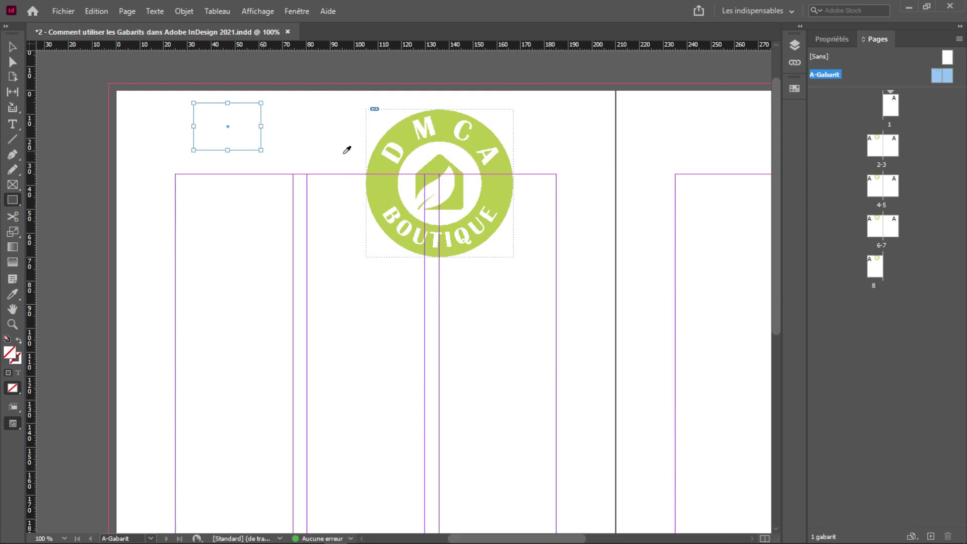
key(i)
click(473, 136)
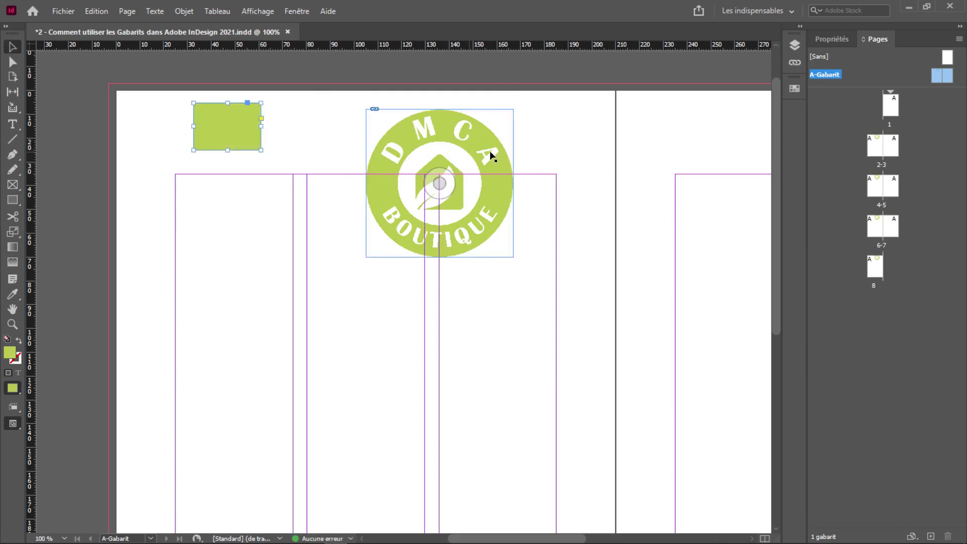
Step: Delete the DMCA Boutique logo from the master page
key(v)
click(445, 161)
key(Delete)
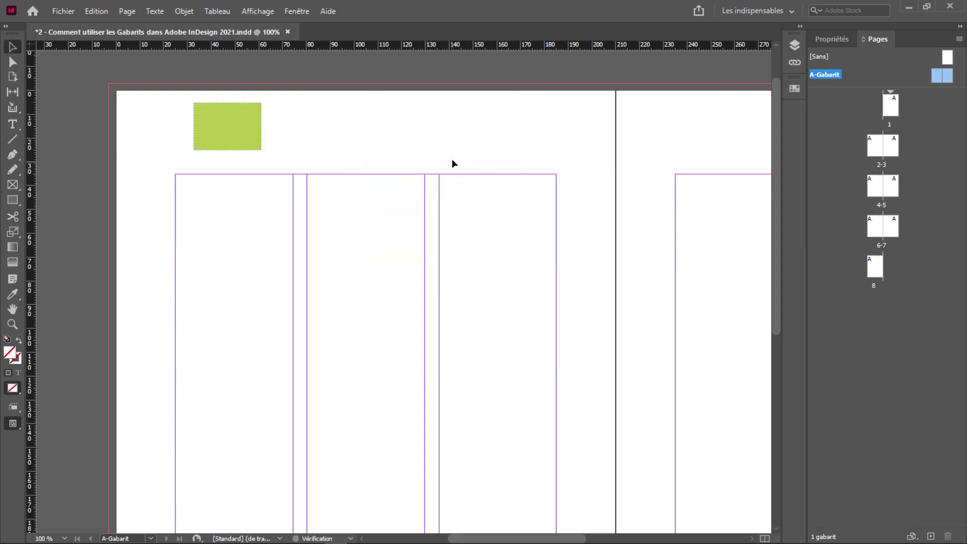
Step: Delete the six default colour swatches from C=100 M=0 J=0 N=0 through C=100 M=90 J=10 N=0
click(795, 88)
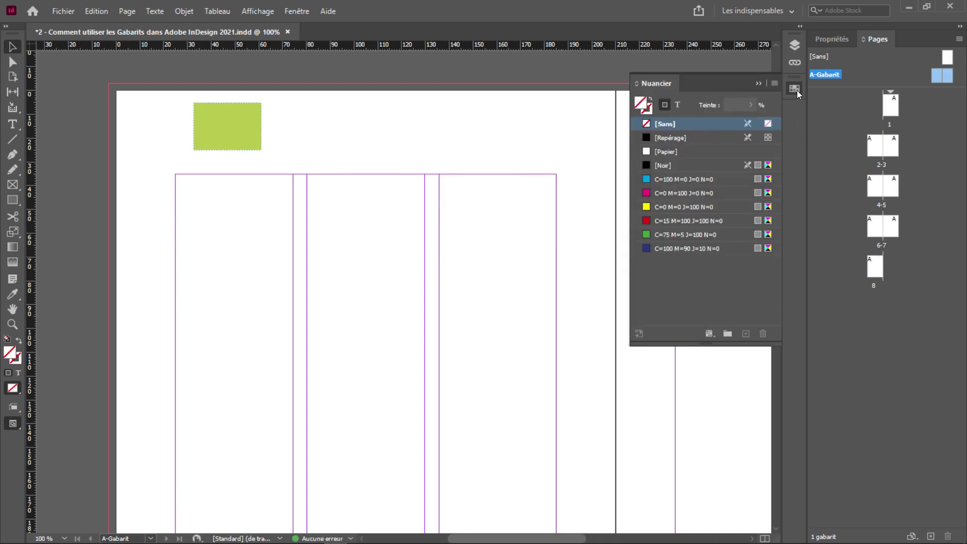
click(684, 181)
shift+click(699, 249)
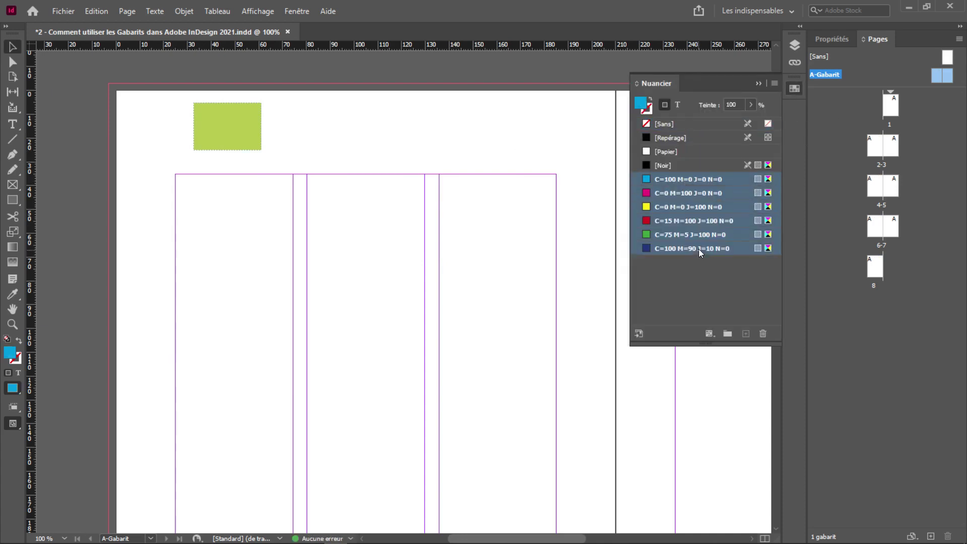
click(763, 334)
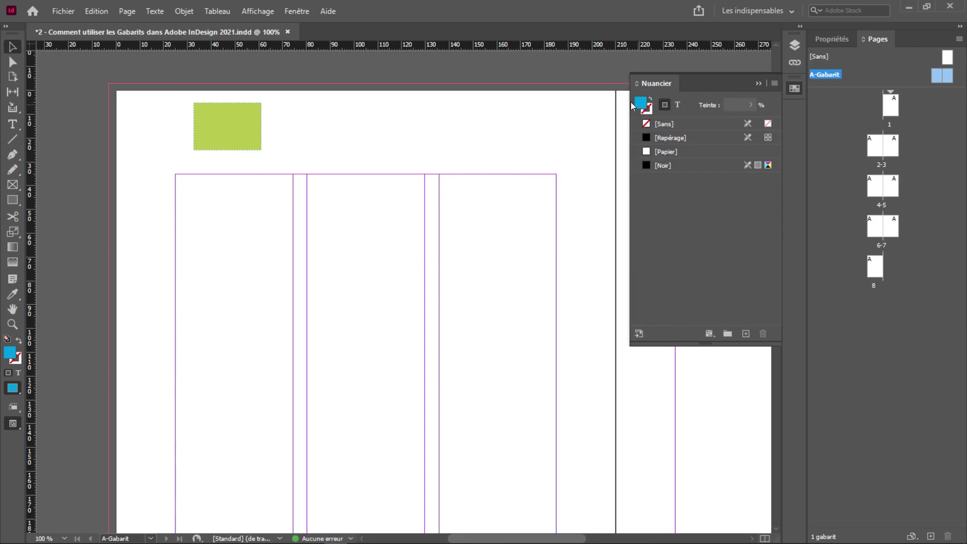
Step: Add the rectangle's green as a swatch and reshape the rectangle into a band about 90 by 20 mm against the upper bleed edge
click(260, 139)
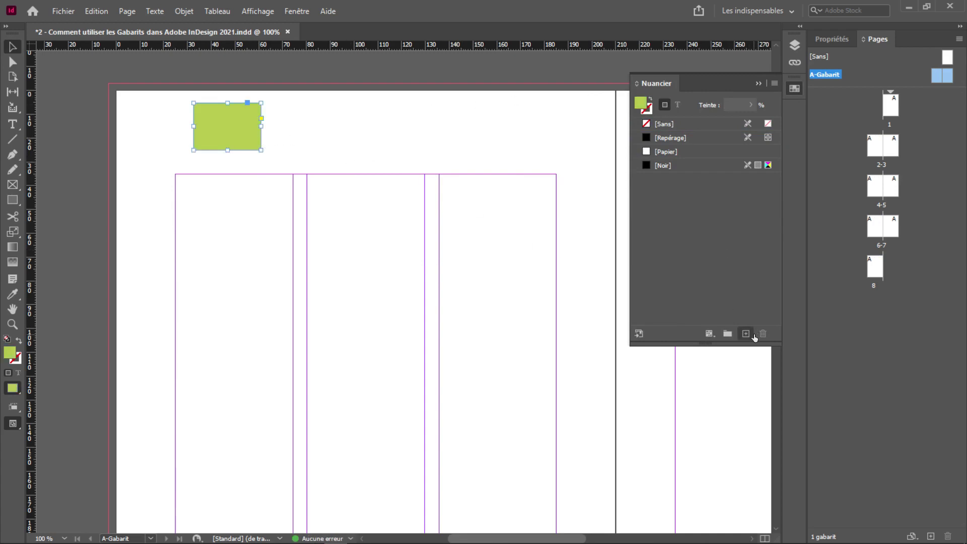
click(746, 333)
click(356, 114)
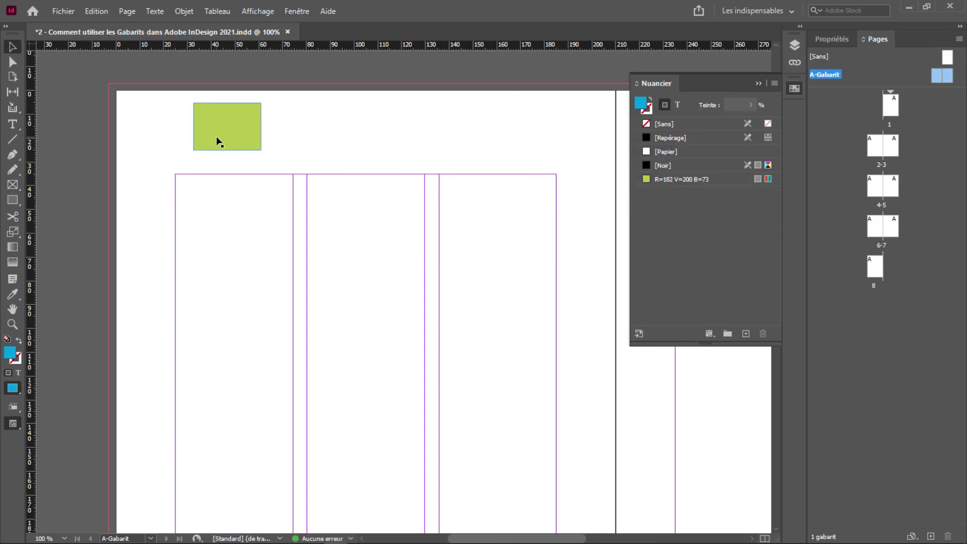
drag(215, 141, 388, 106)
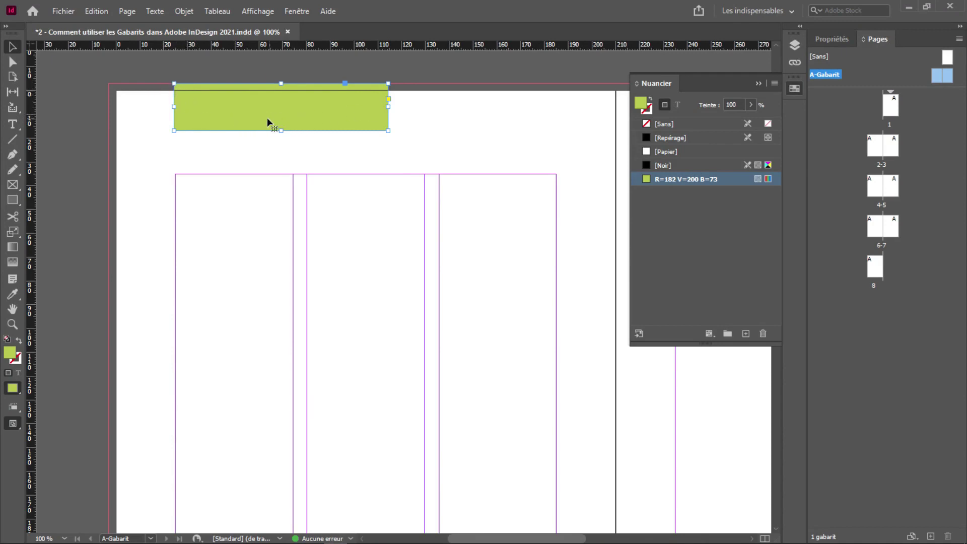
Step: Draw a text frame about 73 by 12 mm just below the green band and enter "MAGAZINE DMCA BOUTIQUE"
click(12, 124)
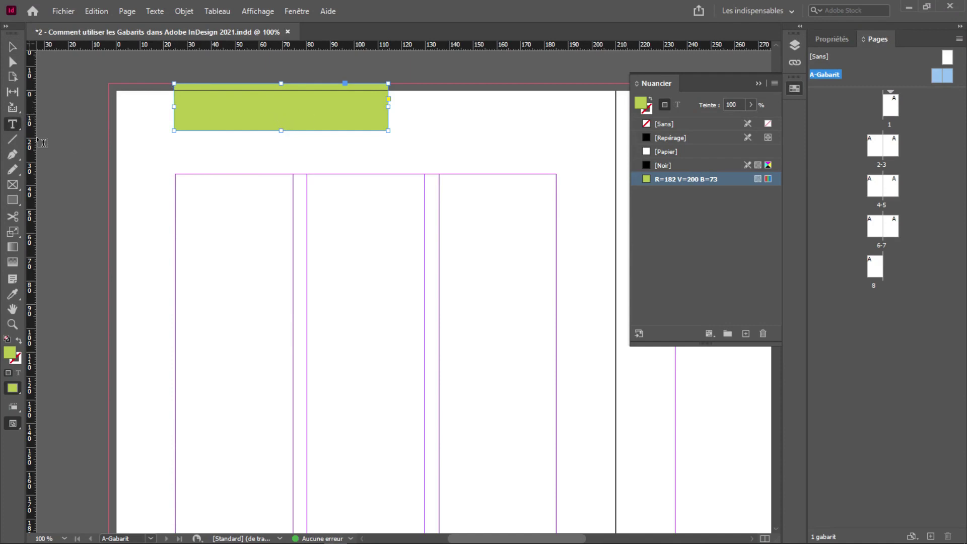
drag(213, 133, 388, 162)
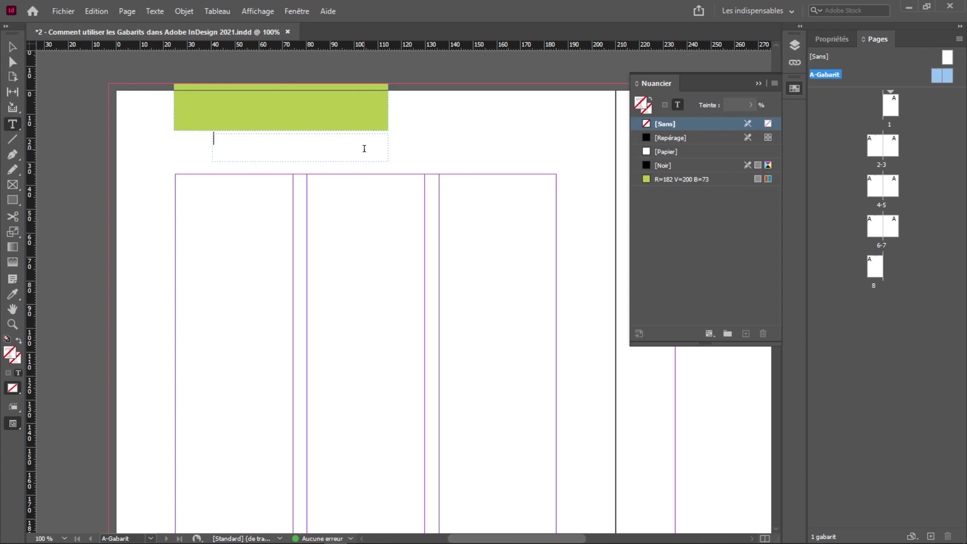
text(MAGAZINE)
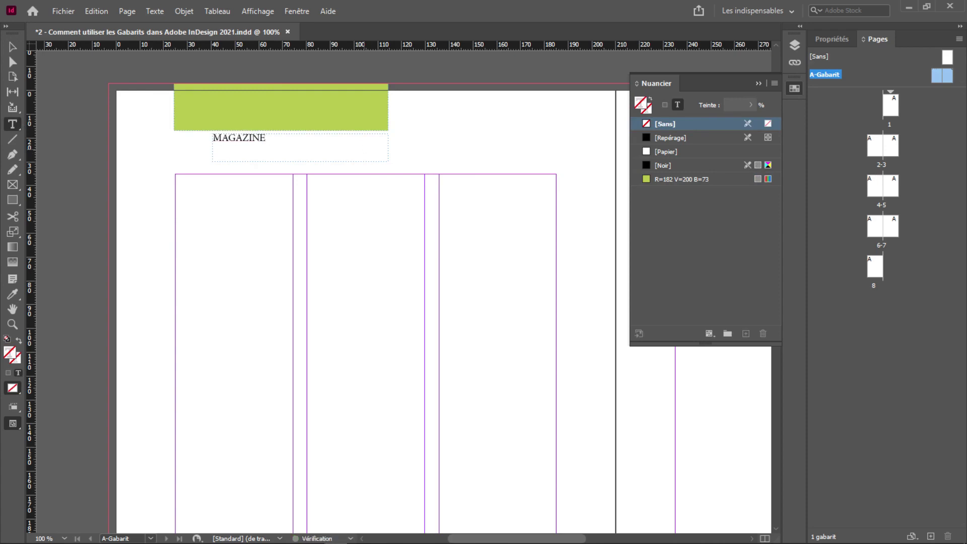
text( DMCA BOUTIQUE)
Step: Set the whole MAGAZINE DMCA BOUTIQUE text in the Ubuntu Bold font
key(ctrl+a)
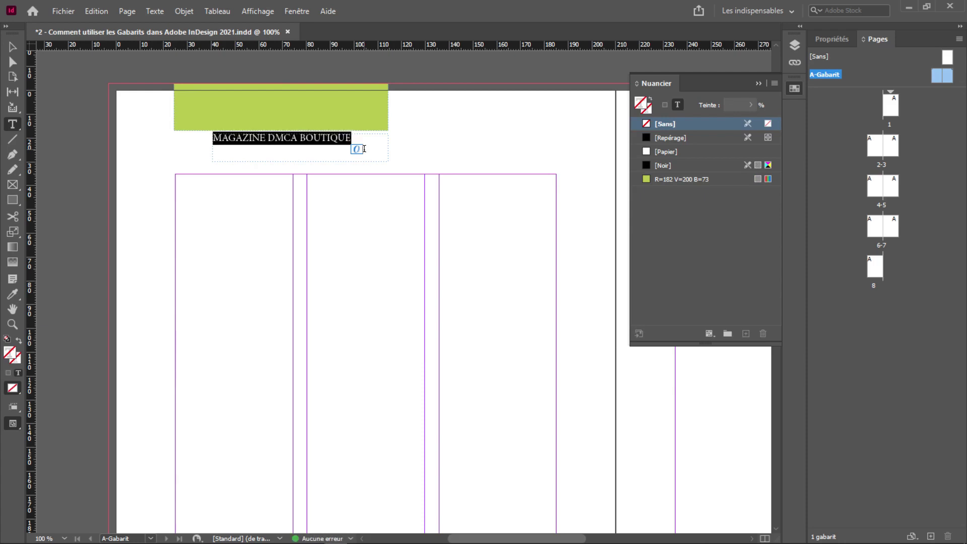
click(848, 38)
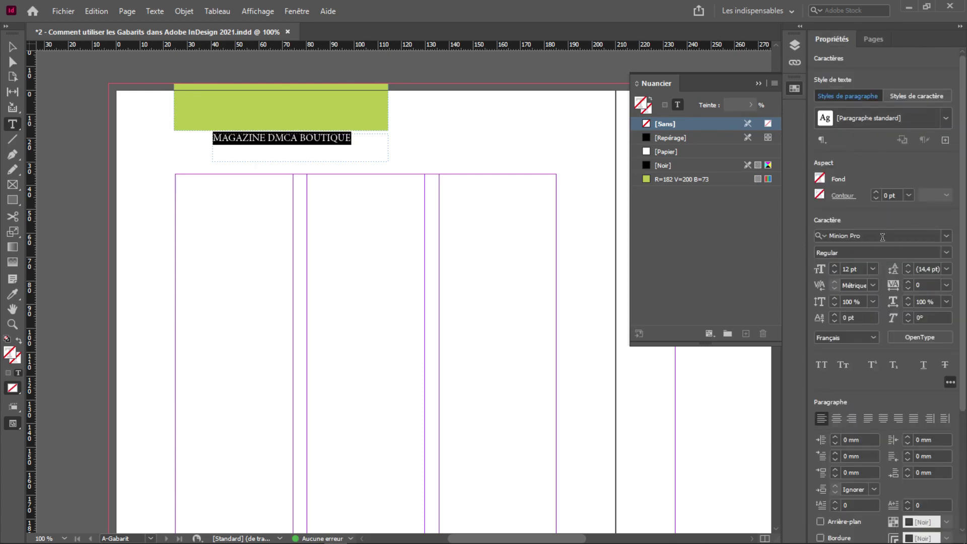
click(883, 236)
text(ubu)
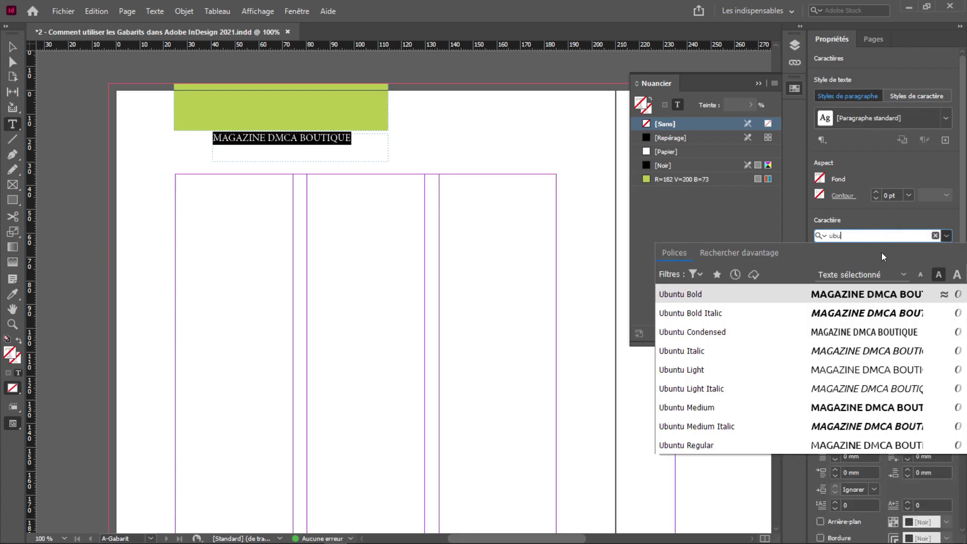
click(834, 297)
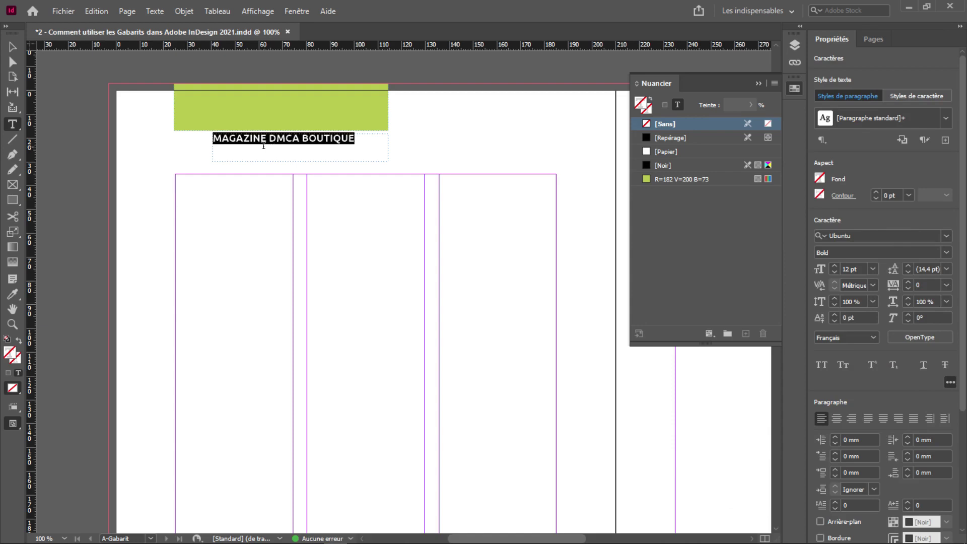
Step: Set the word MAGAZINE in the header text to the Ubuntu Regular weight
double_click(242, 131)
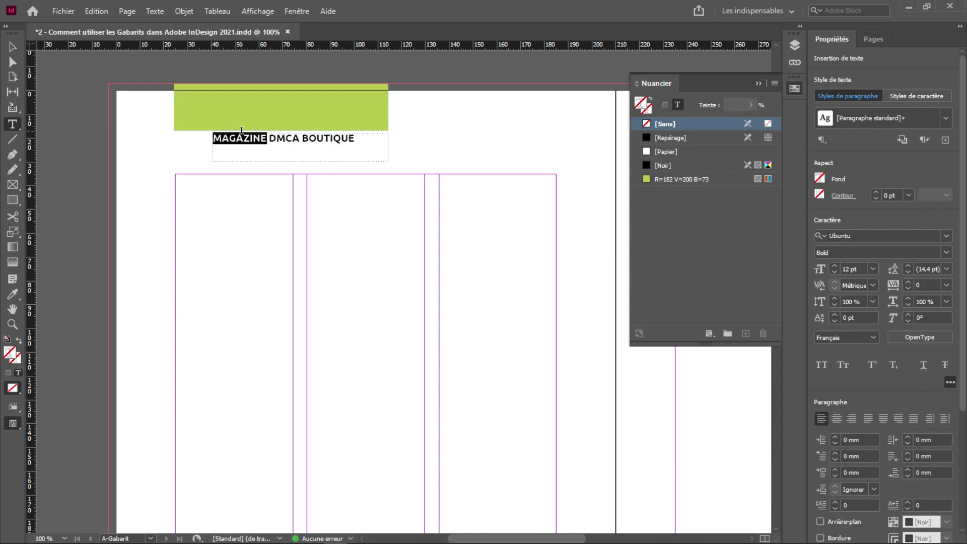
click(927, 253)
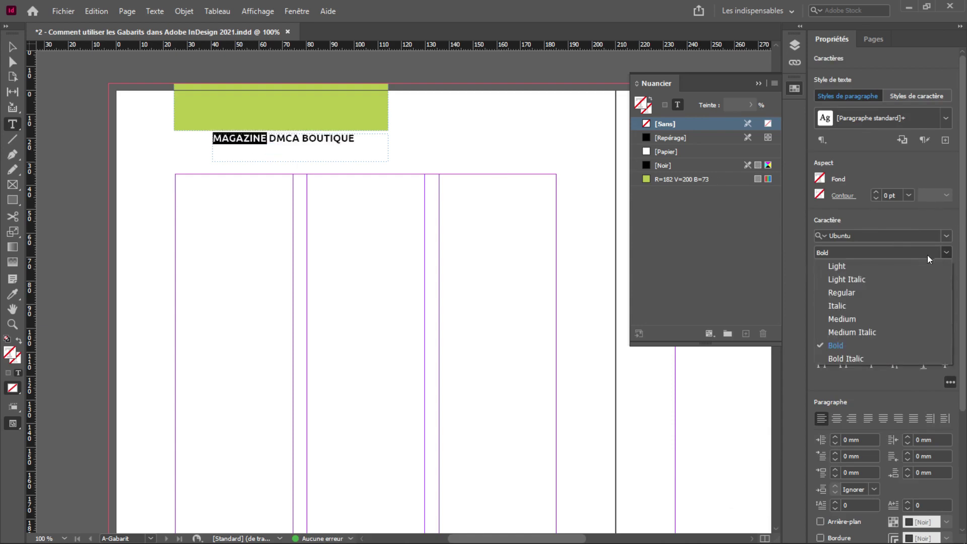
click(847, 294)
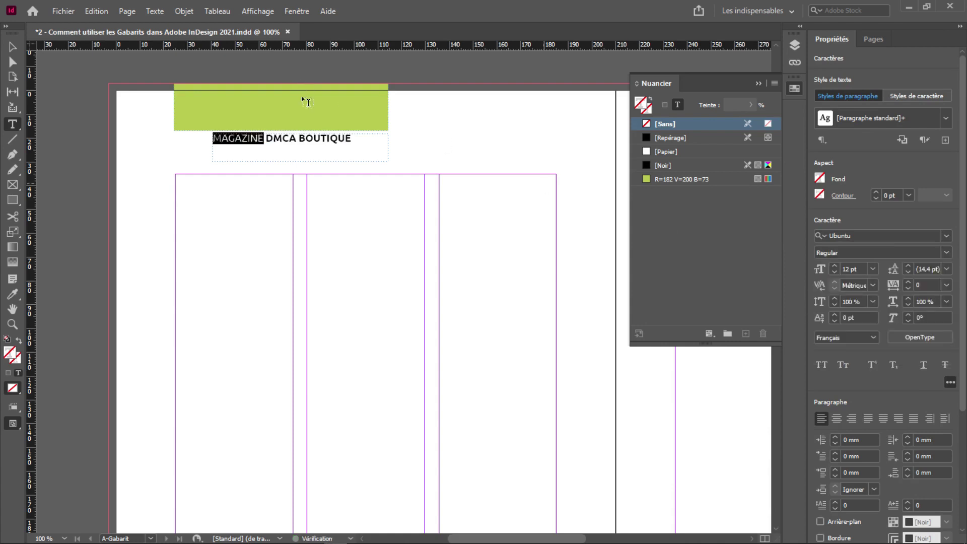
click(300, 142)
key(Escape)
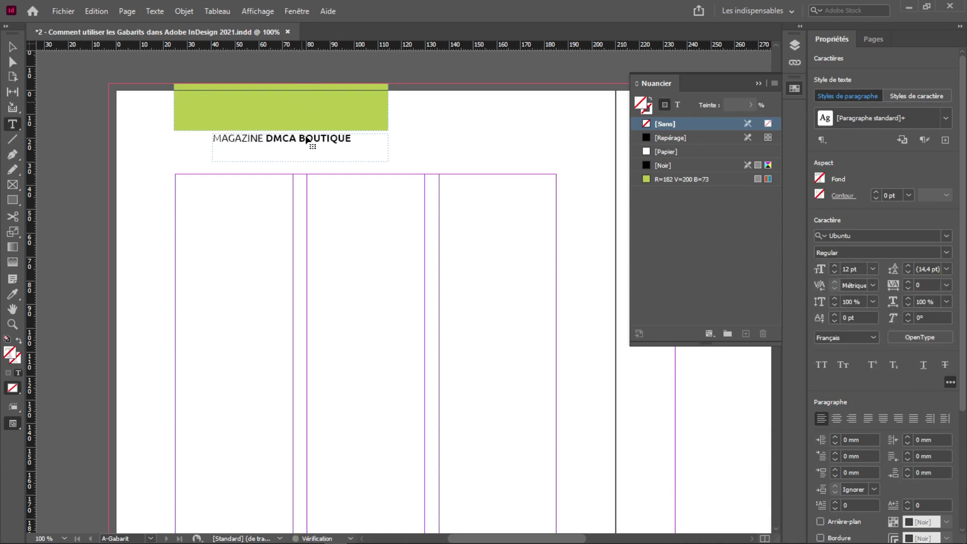
Step: Move the header text frame onto the green band, widen it to the band's full width of about 90 mm, and centre the text
drag(302, 162, 281, 117)
drag(350, 118, 388, 120)
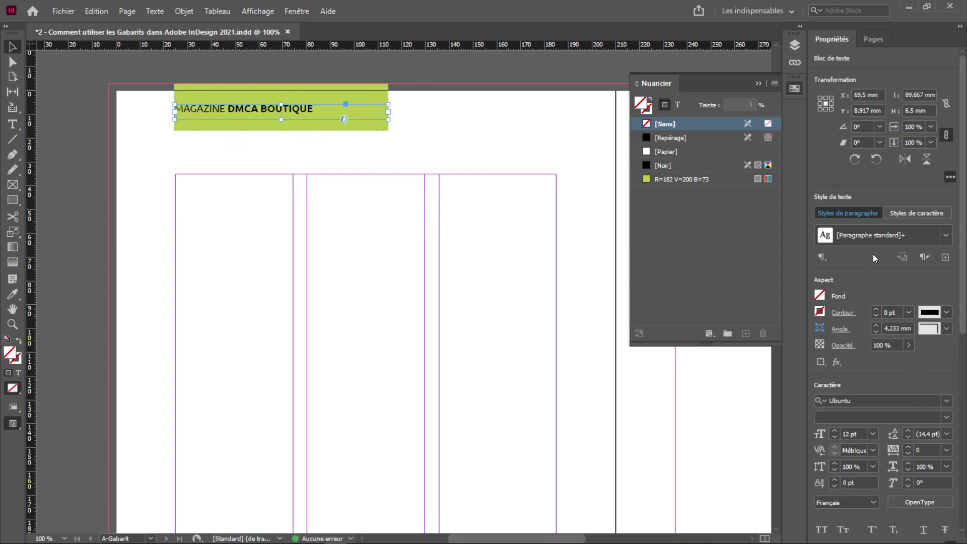
scroll(908, 347, down, 3)
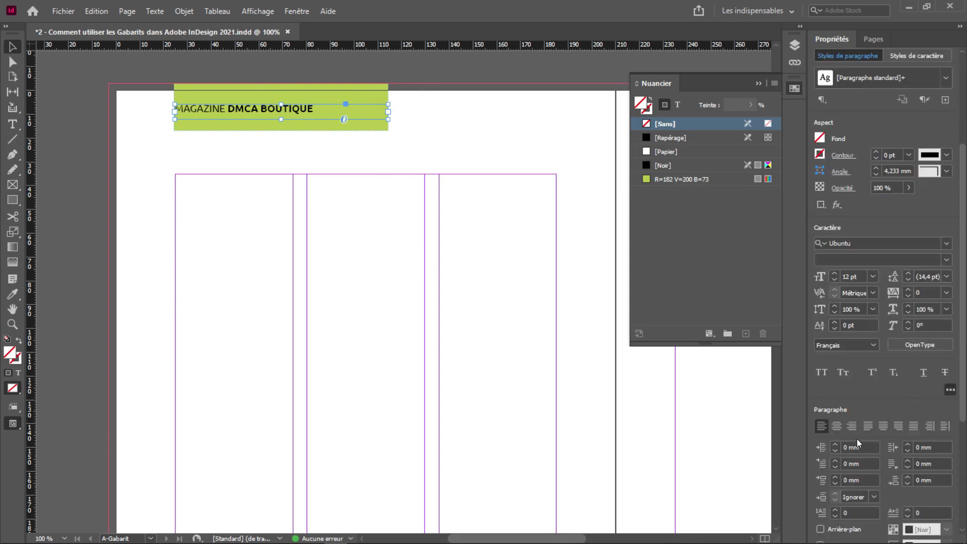
click(841, 427)
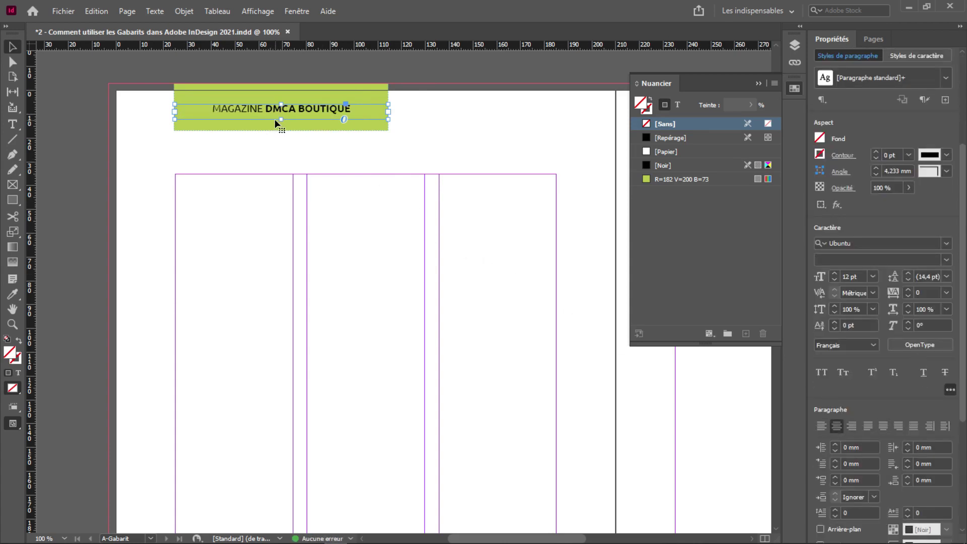
Step: Increase the header text size to 14 pt and slightly shorten the text frame from its lower edge
click(835, 274)
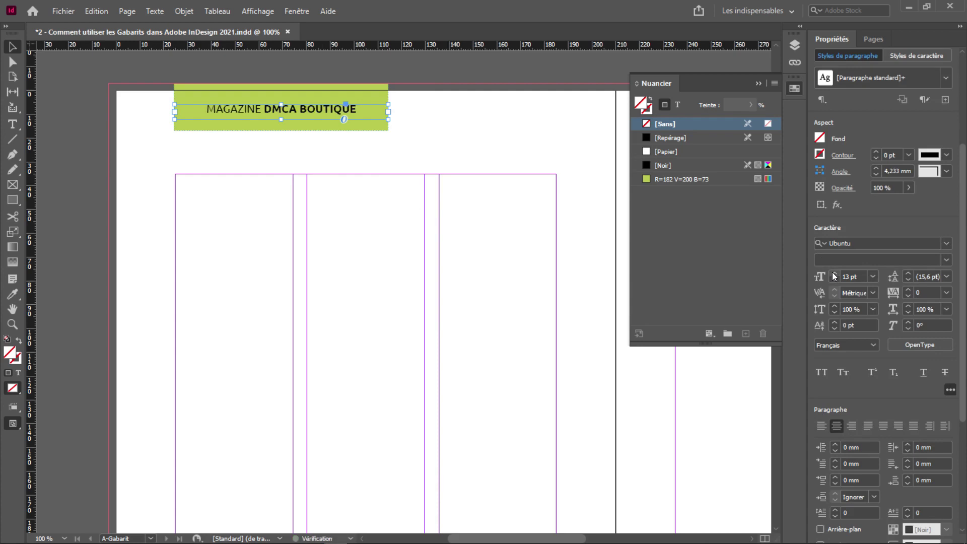
click(834, 274)
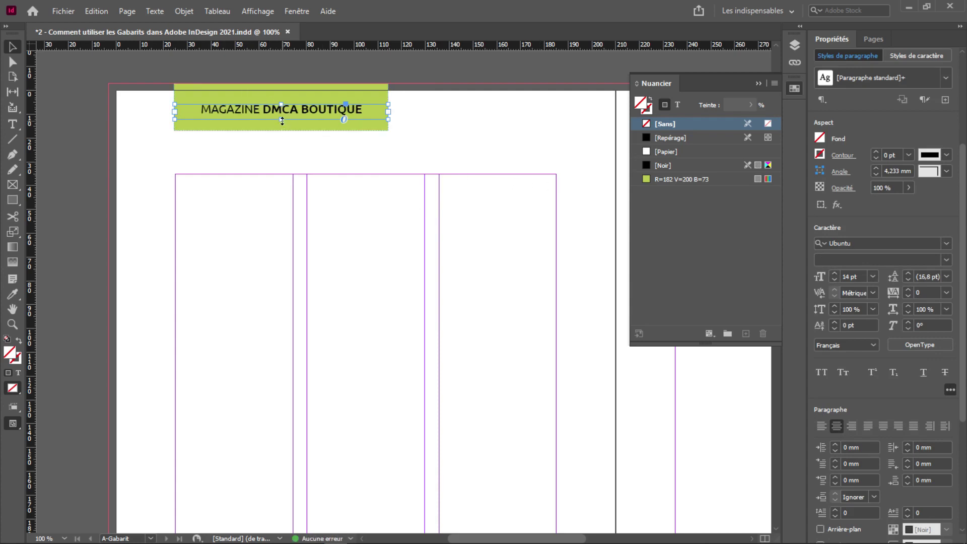
drag(282, 121, 282, 118)
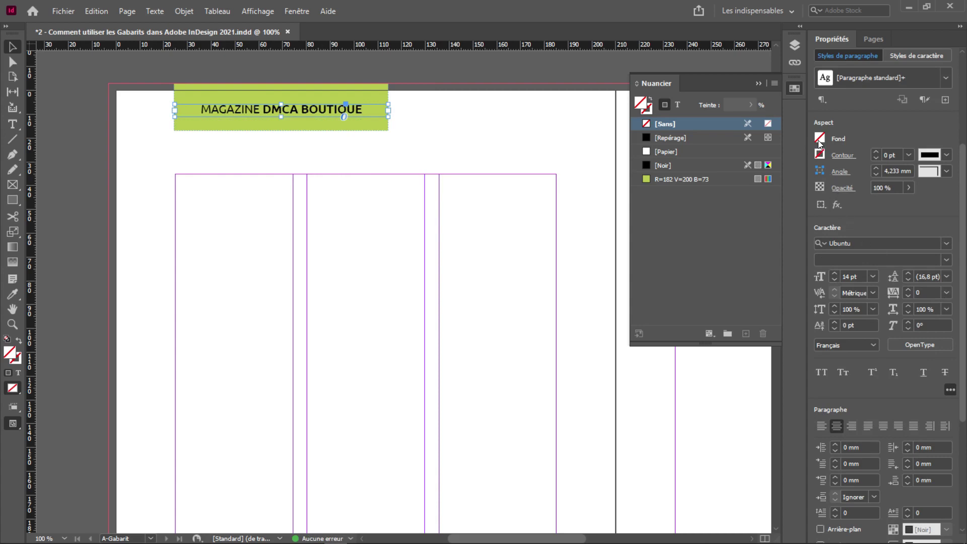
Step: Apply the [Papier] swatch as the fill colour of the header text, leaving the frame unfilled
click(820, 139)
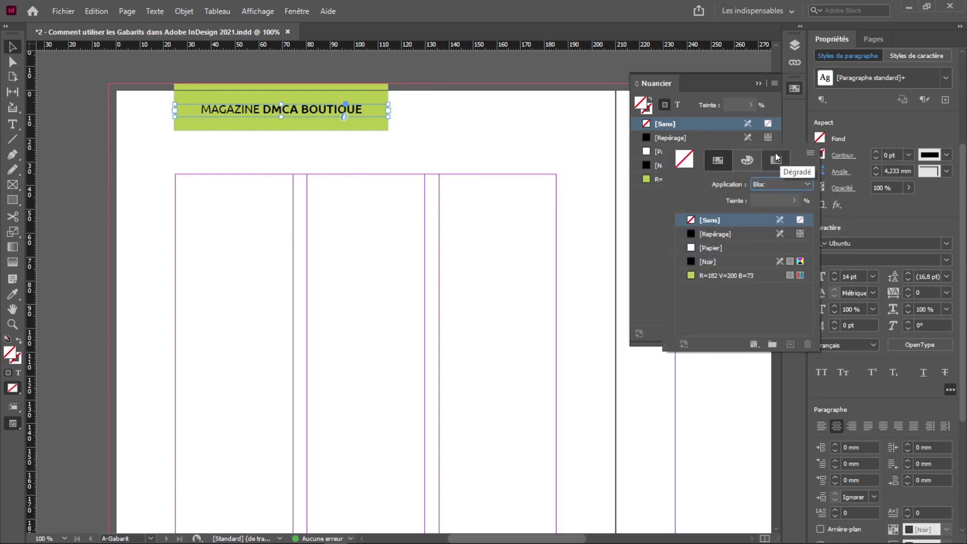
click(766, 179)
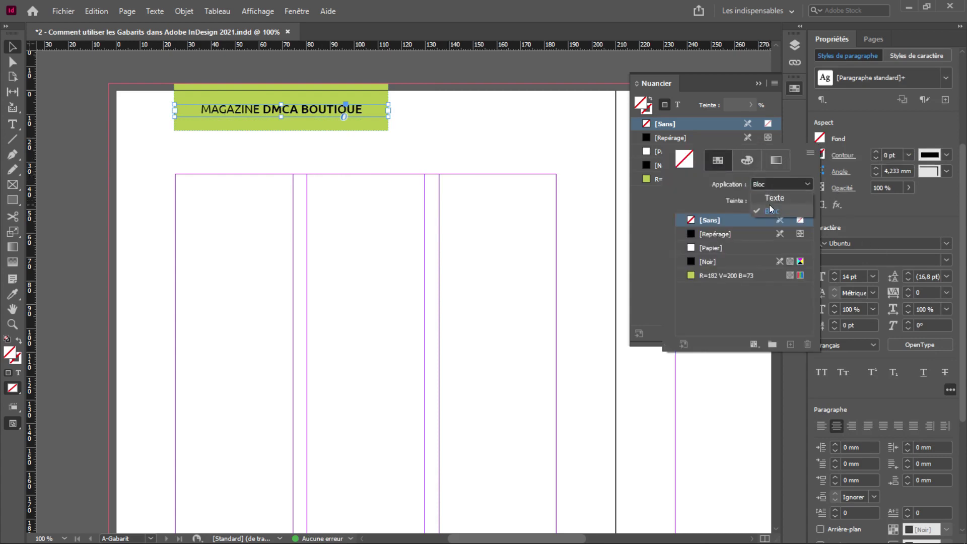
click(770, 199)
click(718, 244)
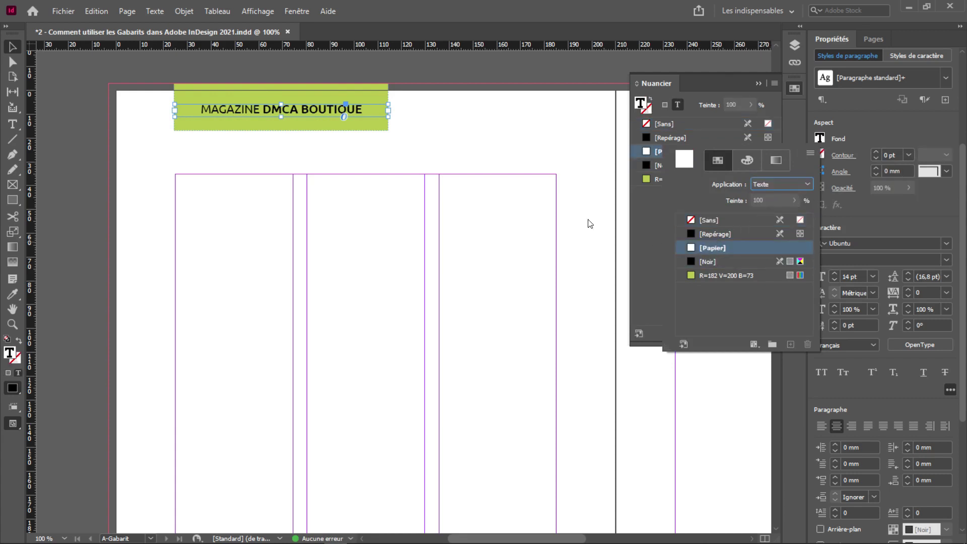
key(Escape)
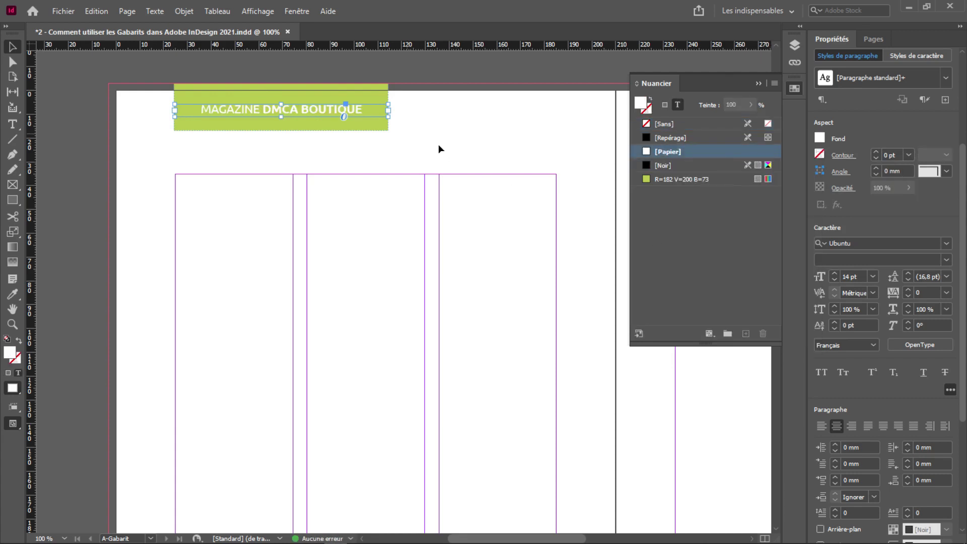
Step: Select the green band together with its header text frame and group them
click(266, 117)
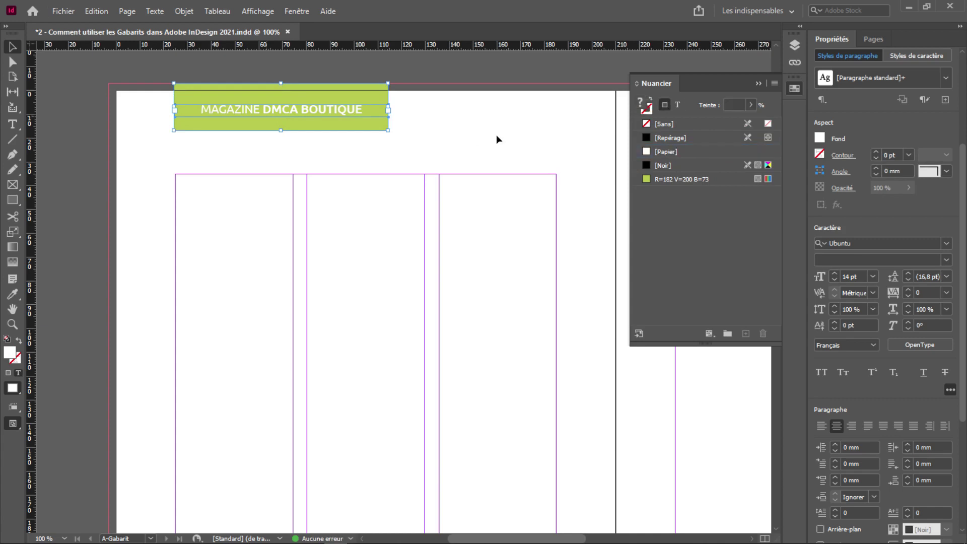
scroll(353, 159, down, 1)
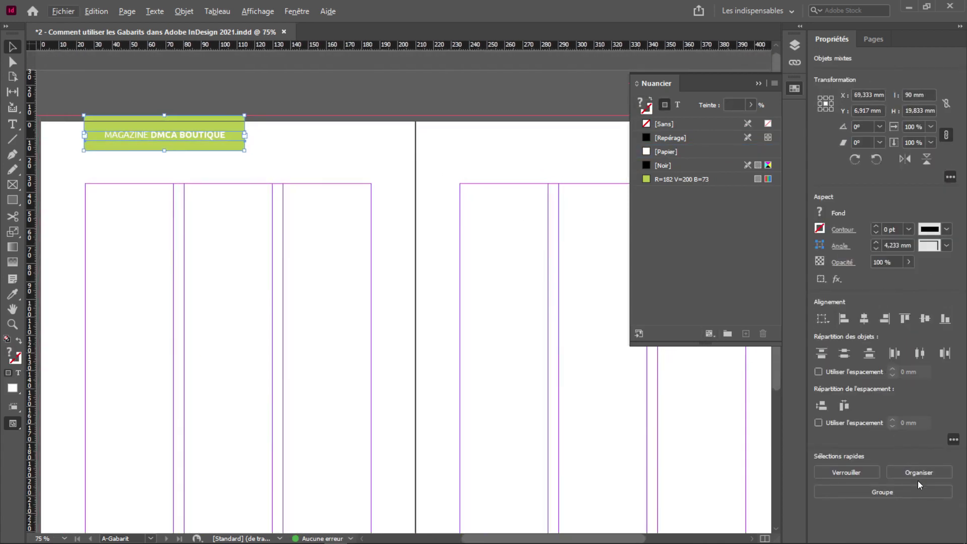
click(903, 488)
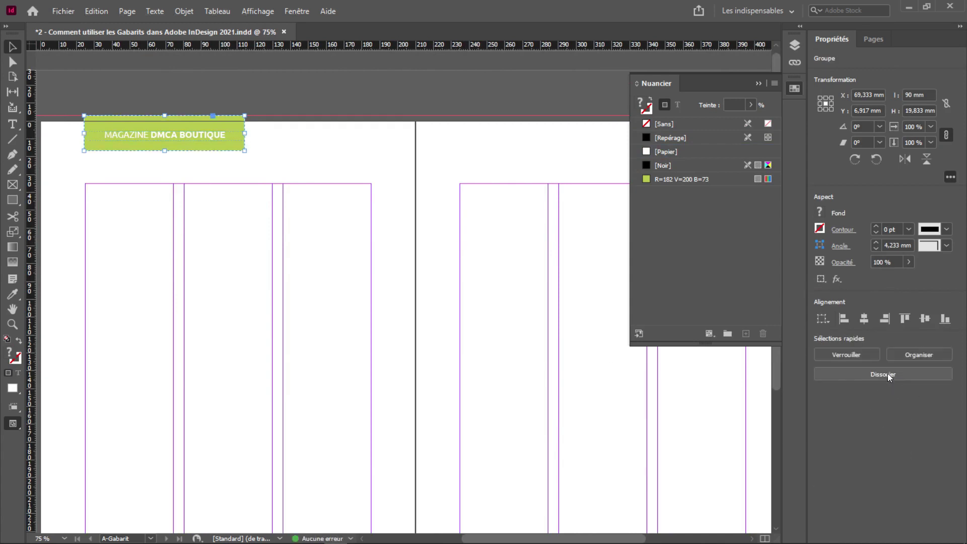
Step: Place a copy of the grouped header on the facing page, flush with its outer margin and the upper bleed edge
key(ctrl+minus)
key(ctrl+minus)
key(ctrl+minus)
key(ctrl+minus)
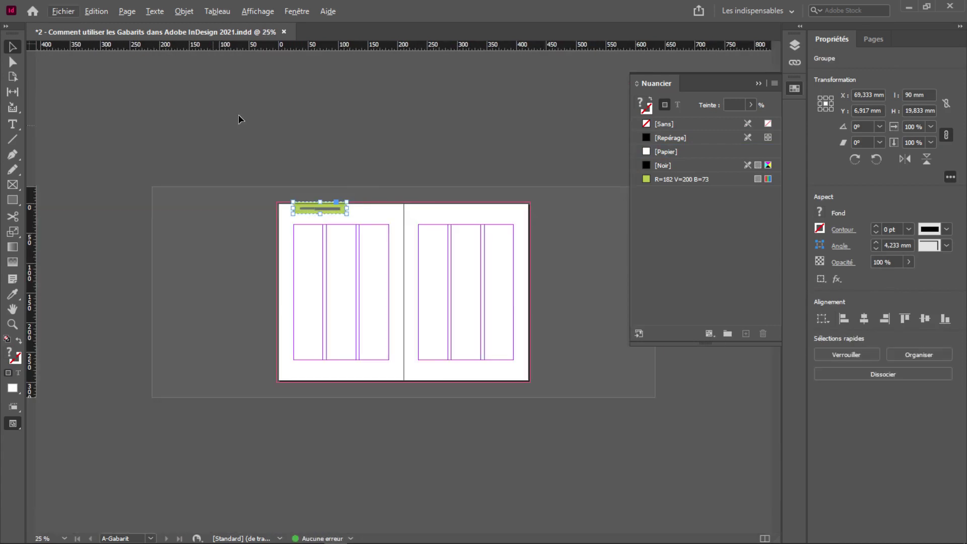
scroll(330, 183, up, 1)
drag(331, 184, 221, 85)
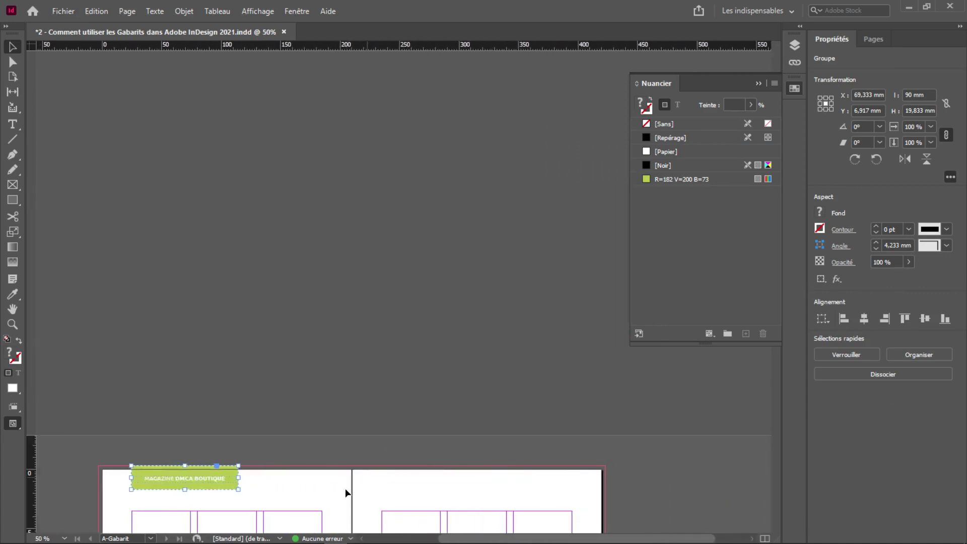
scroll(346, 493, up, 2)
scroll(403, 285, down, 1)
drag(417, 288, 354, 304)
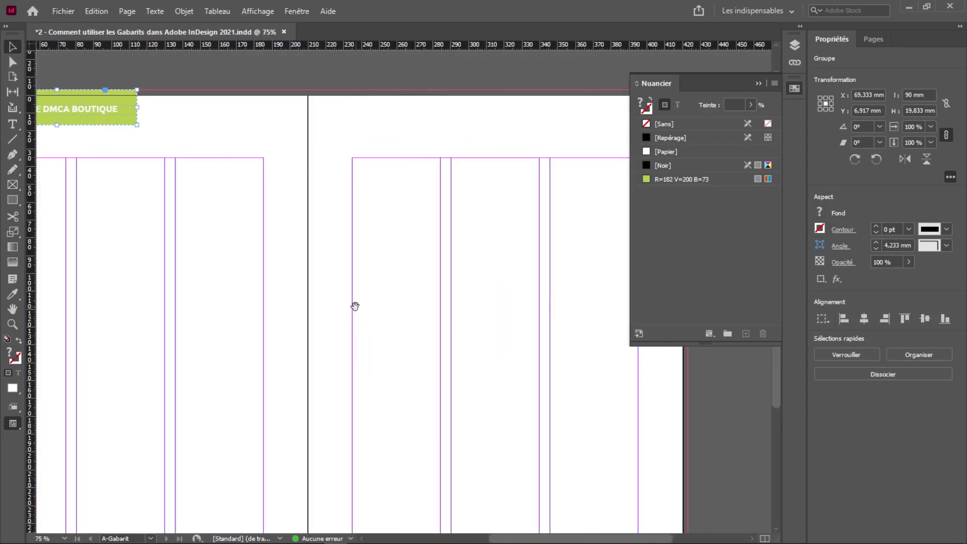
drag(74, 110, 508, 124)
scroll(403, 151, down, 1)
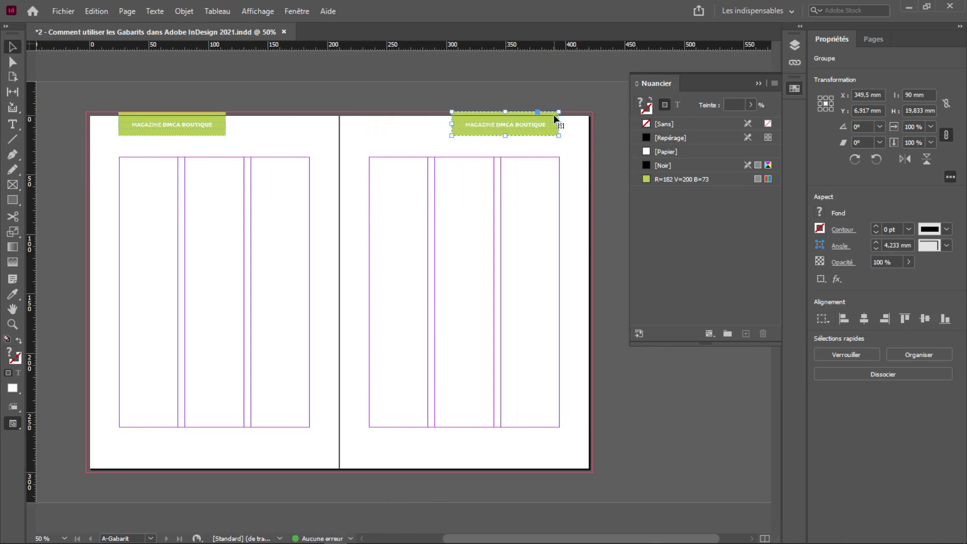
scroll(557, 131, up, 2)
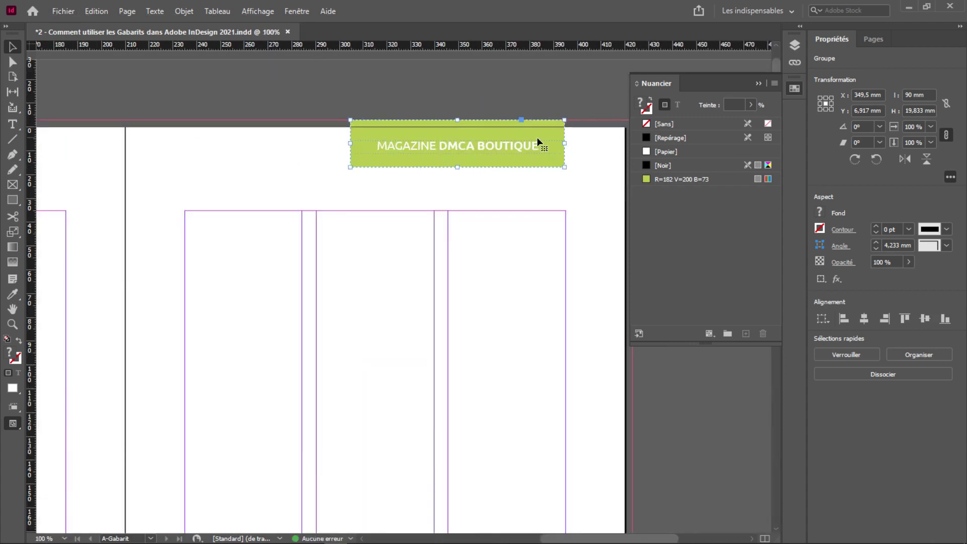
key(Right)
Step: Draw a horizontal line about 105 mm long below the left-hand page's columns, spanning the first two from the outer margin
scroll(537, 137, down, 2)
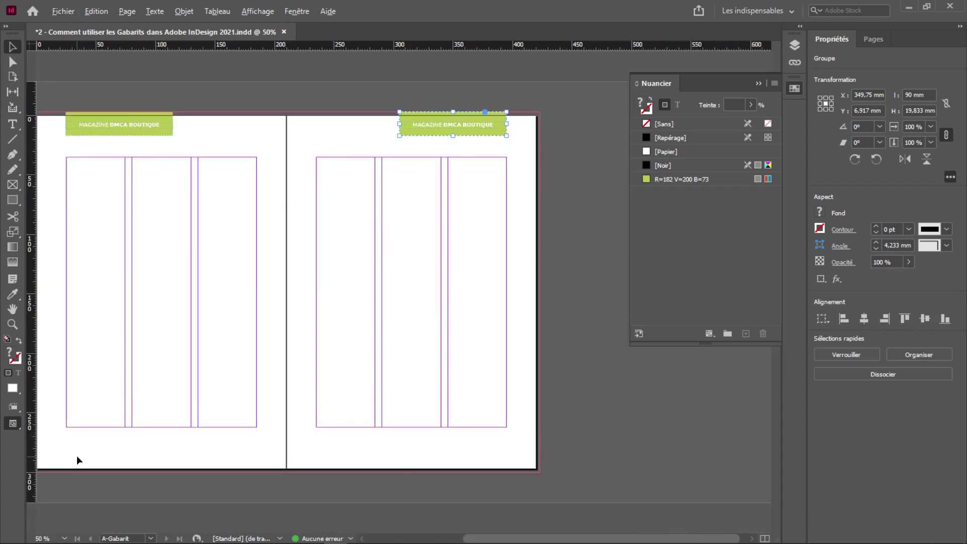
scroll(78, 453, up, 2)
scroll(240, 402, down, 2)
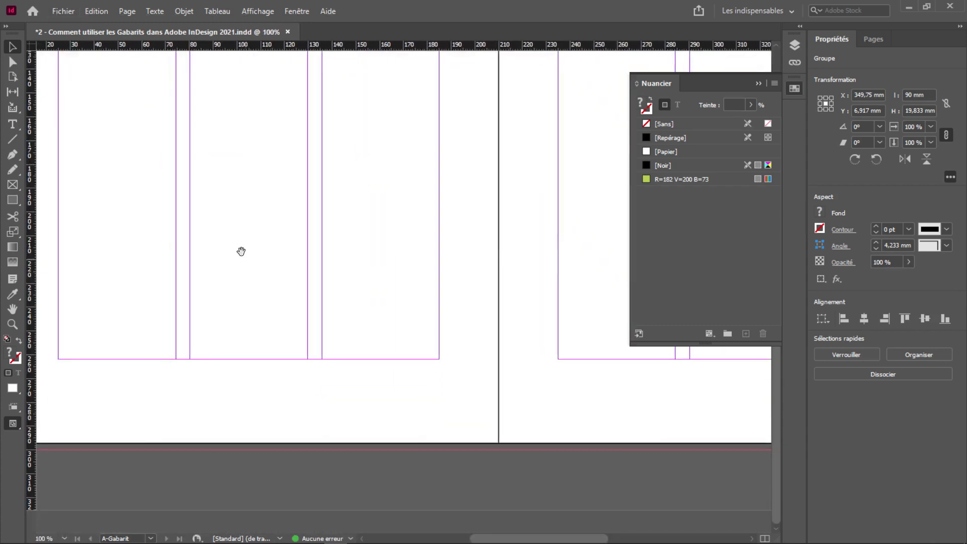
click(13, 139)
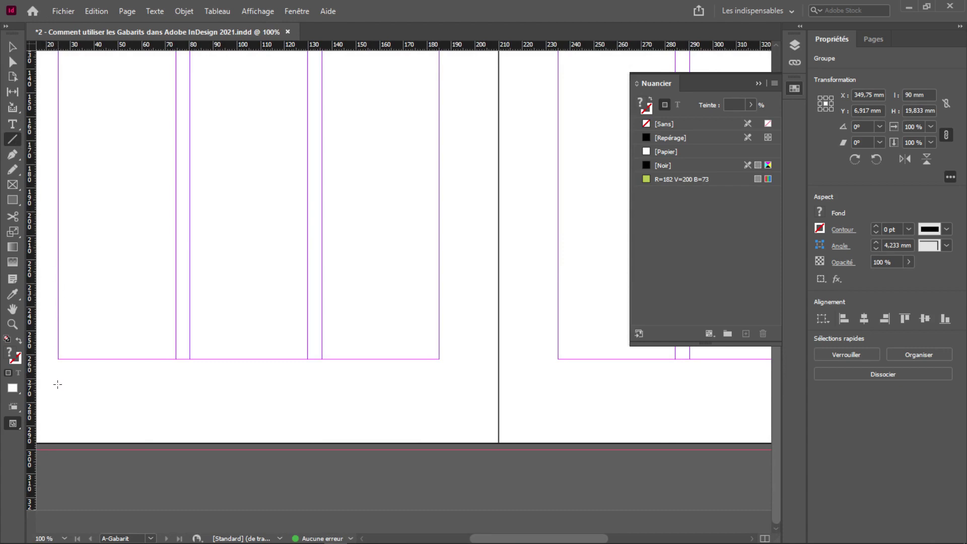
mouse_move(57, 387)
mouse_down()
mouse_move(315, 394)
mouse_move(307, 395)
mouse_up()
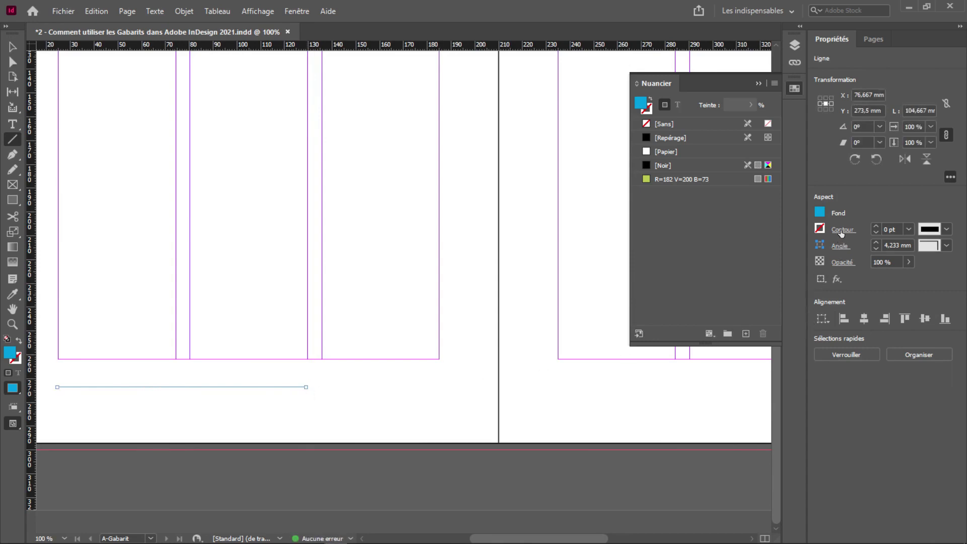
Step: Remove the footer line's fill and give it a 1 pt stroke in [Noir]
click(655, 120)
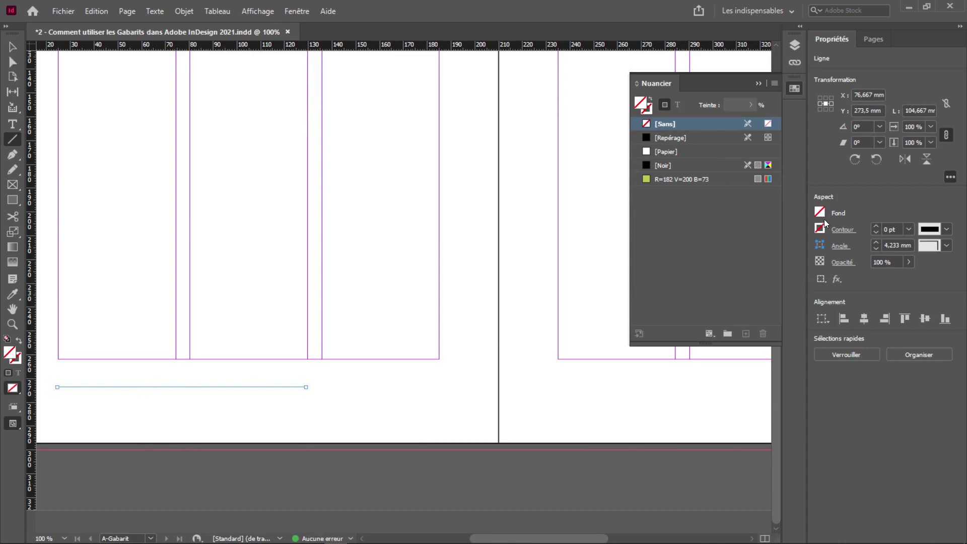
click(875, 228)
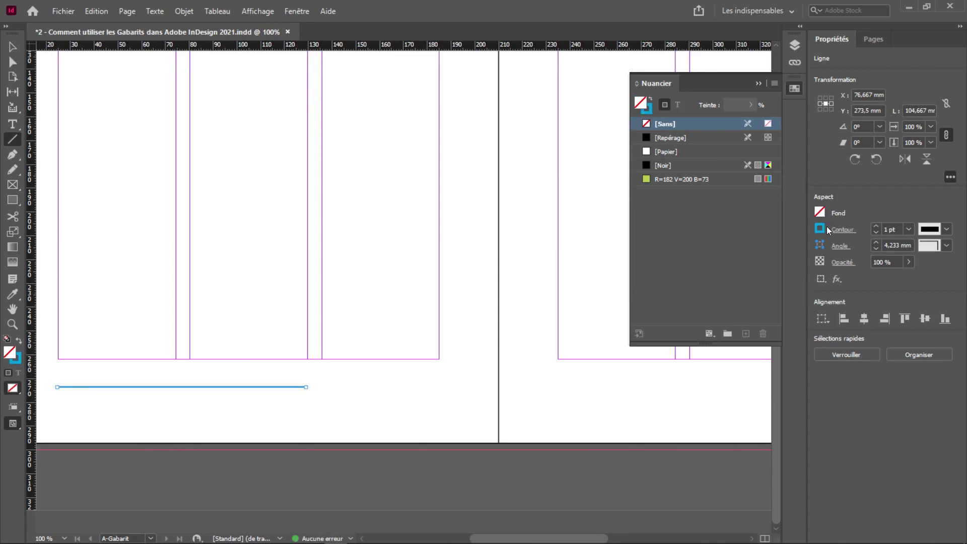
click(649, 109)
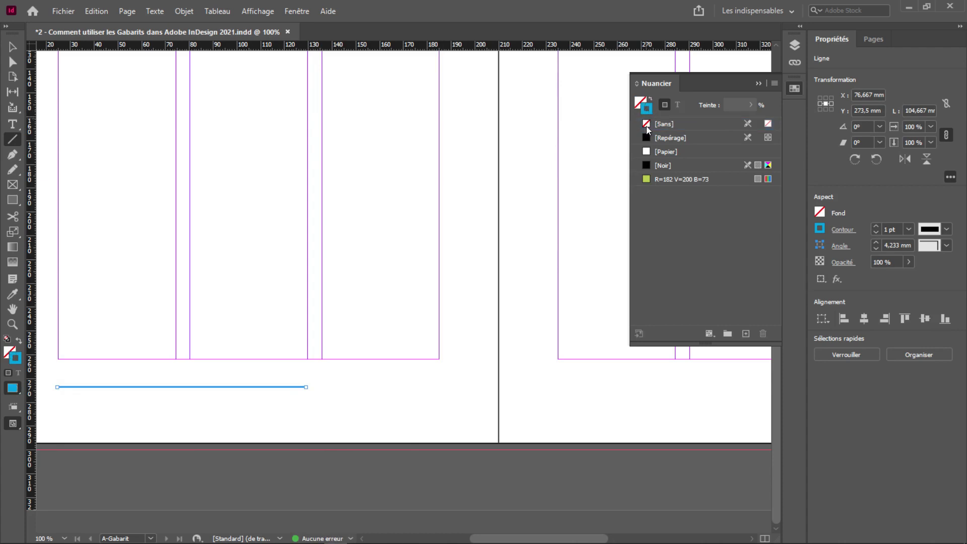
click(655, 165)
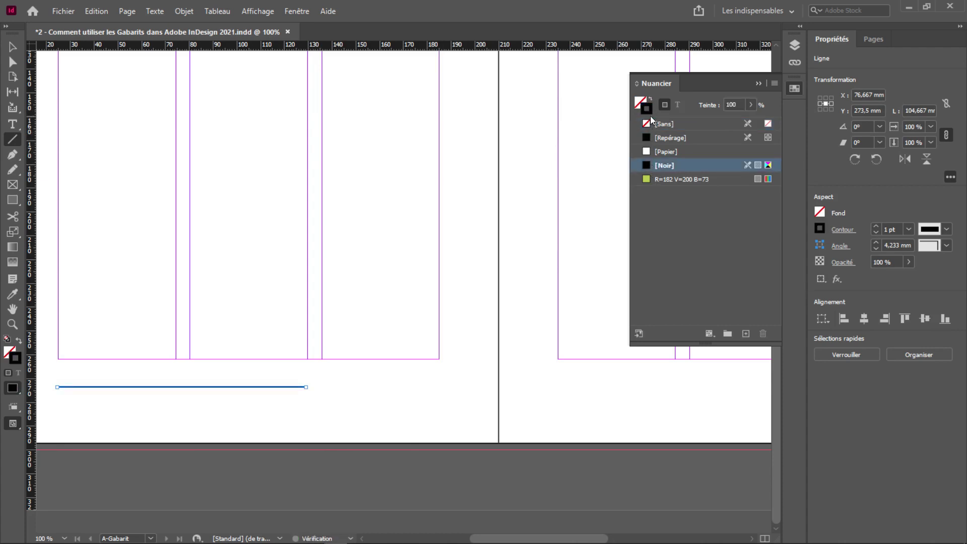
click(641, 102)
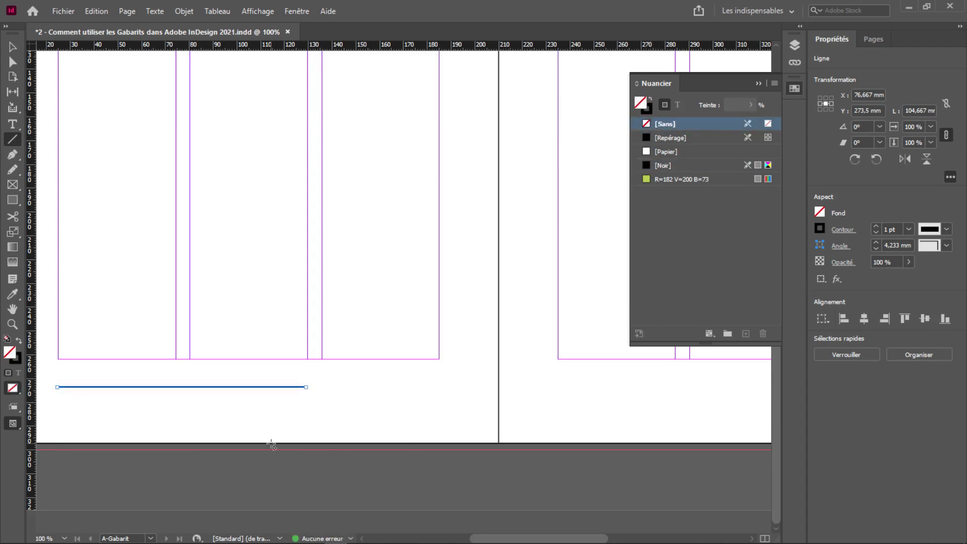
Step: Copy the footer line to the facing page at the same height, with its outer end aligned to the outer margin
click(13, 46)
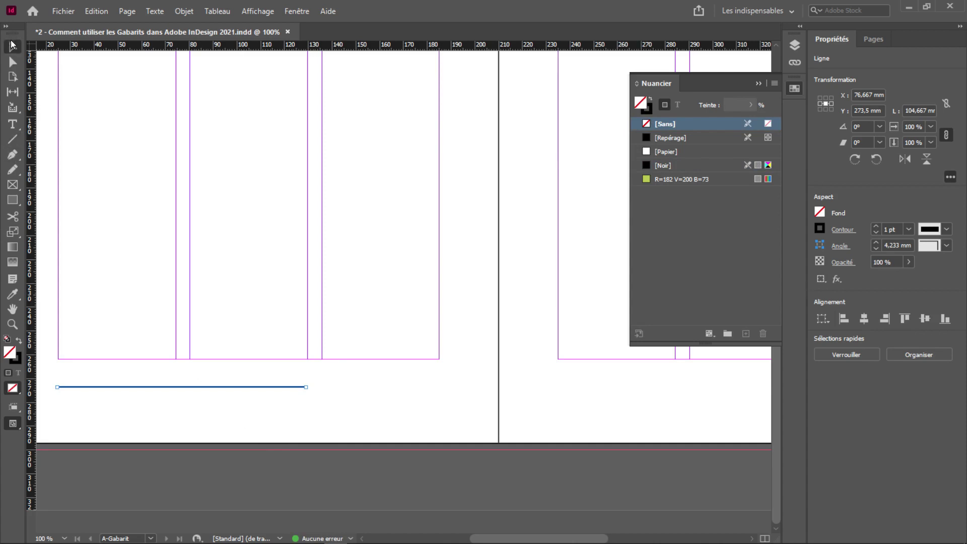
drag(171, 387, 680, 387)
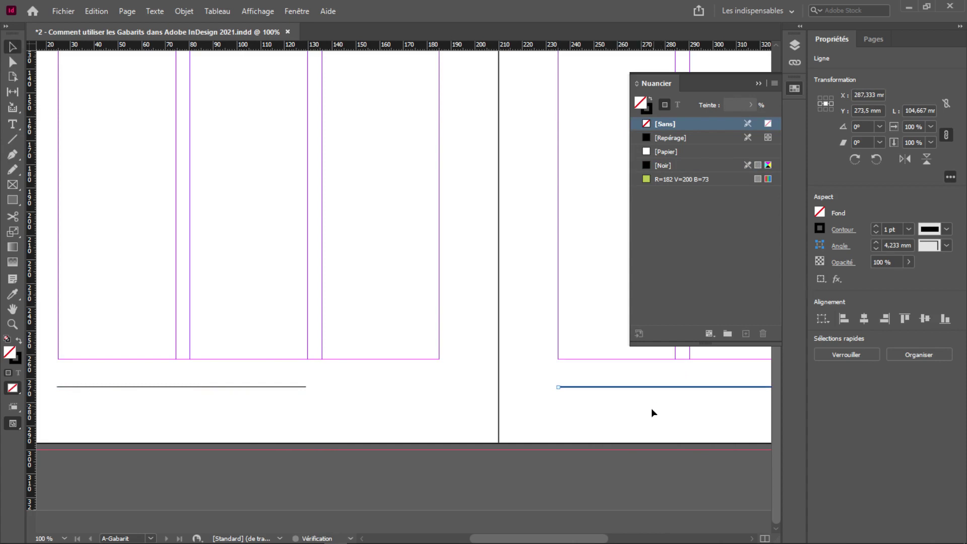
scroll(583, 421, right, 1)
scroll(583, 421, right, 8)
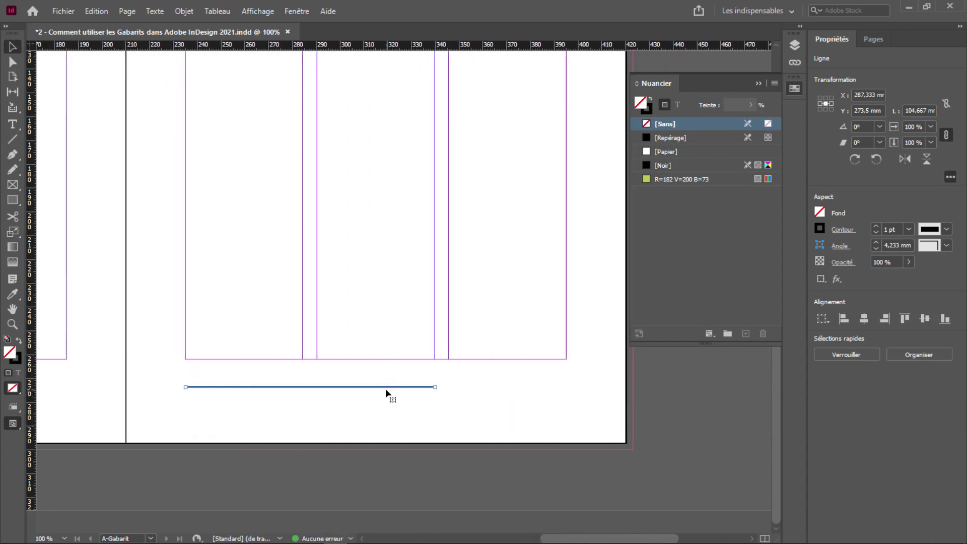
drag(387, 388, 524, 384)
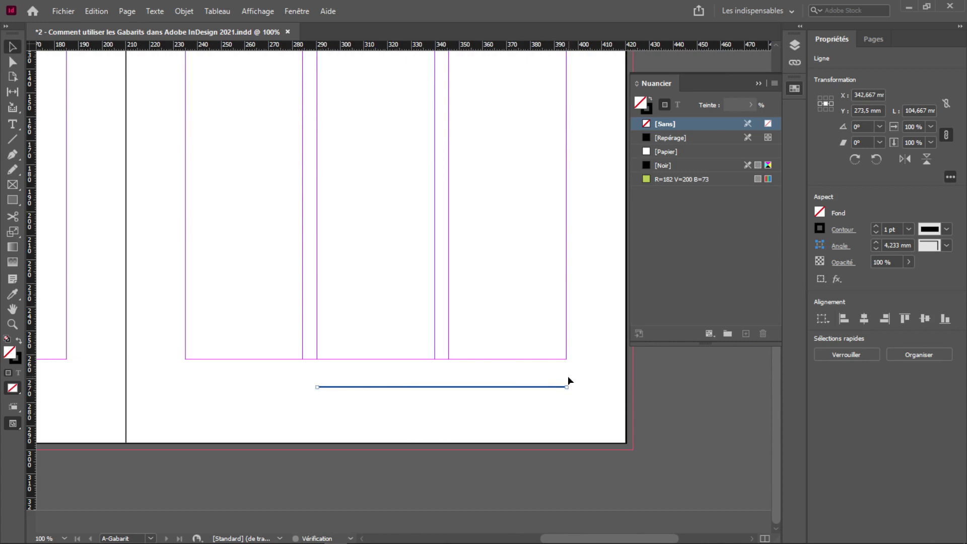
Step: Open page 1 and review how the A-Gabarit headers and footer lines appear across the document's eight pages
click(615, 355)
alt+scroll(569, 334, down, 2)
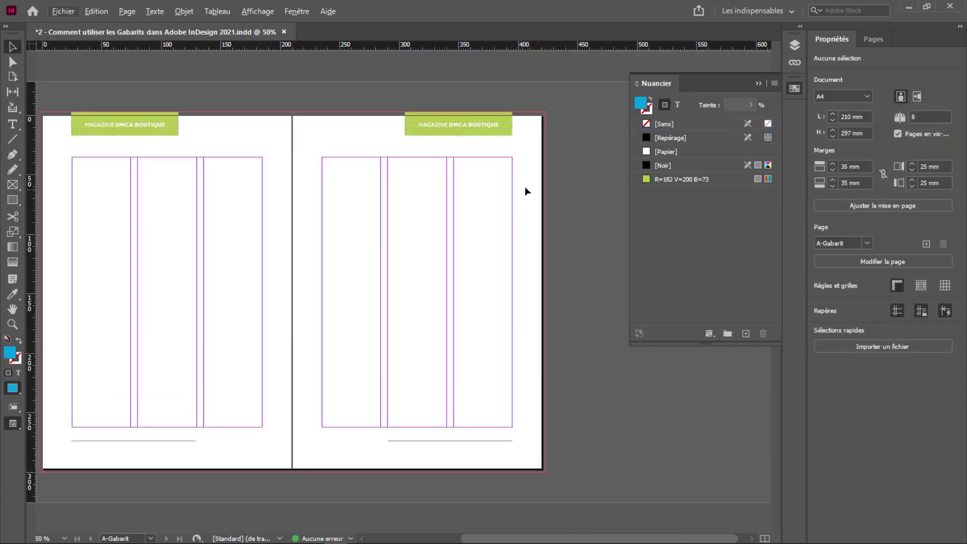
click(877, 39)
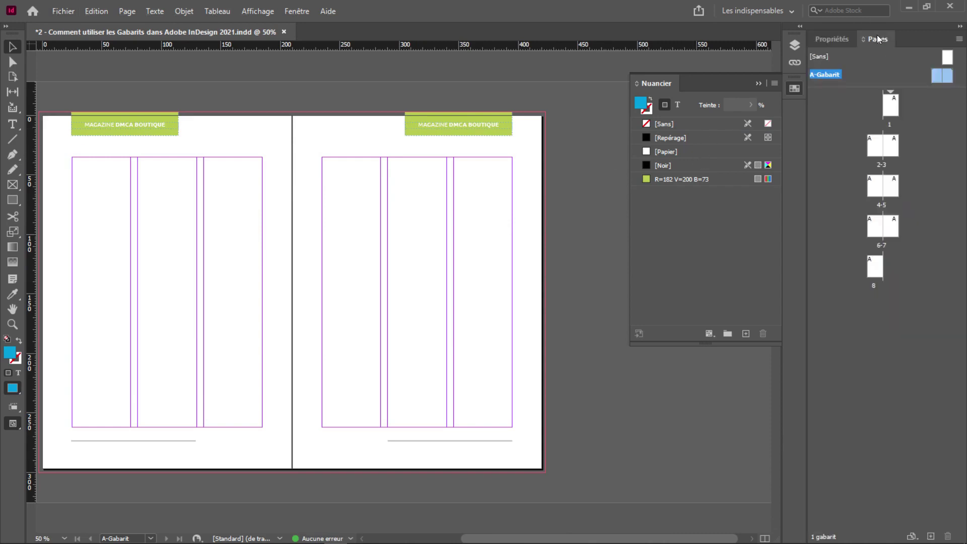
double_click(893, 106)
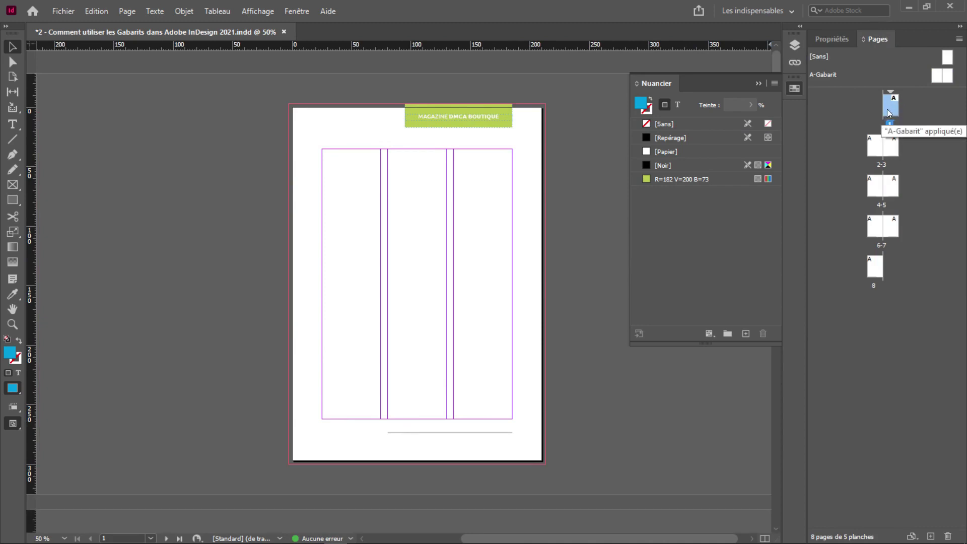
scroll(452, 116, down, 10)
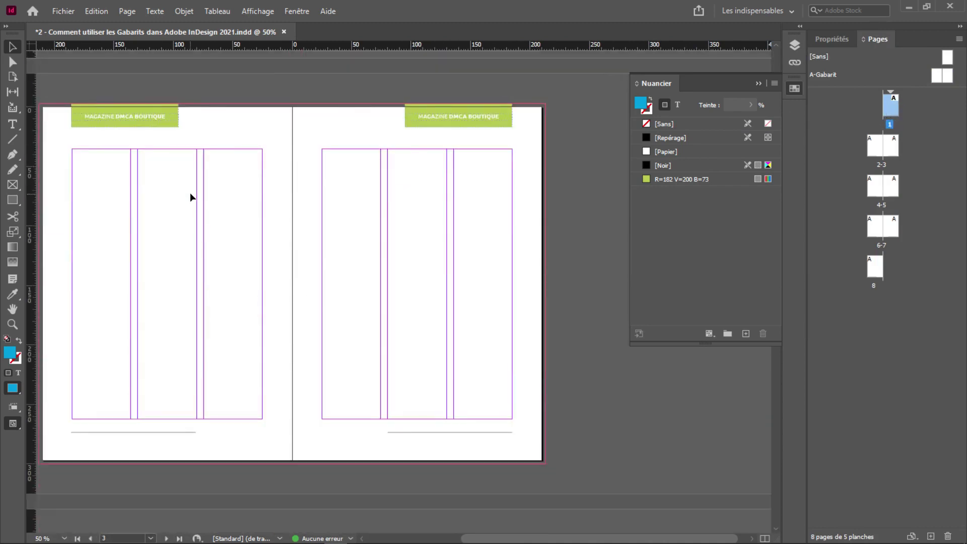
scroll(320, 309, down, 10)
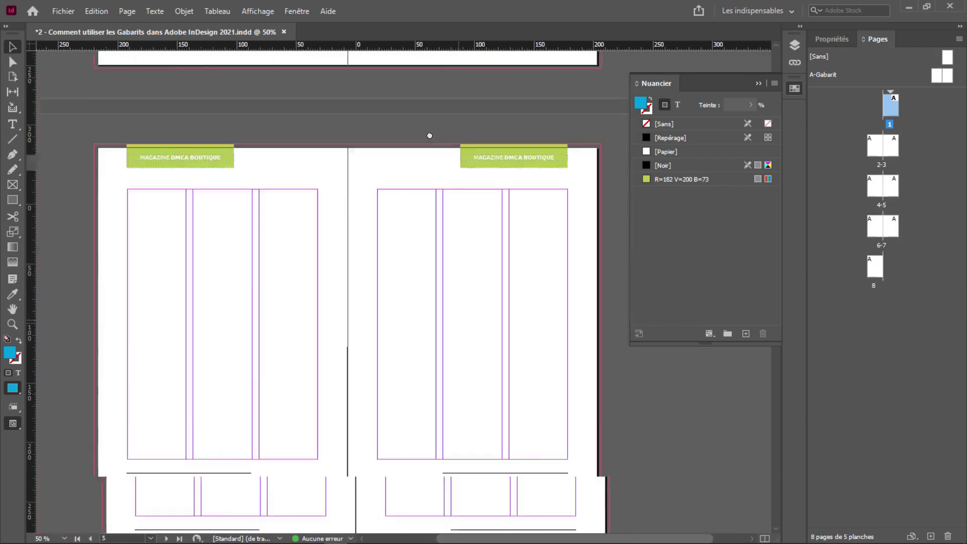
scroll(425, 194, down, 10)
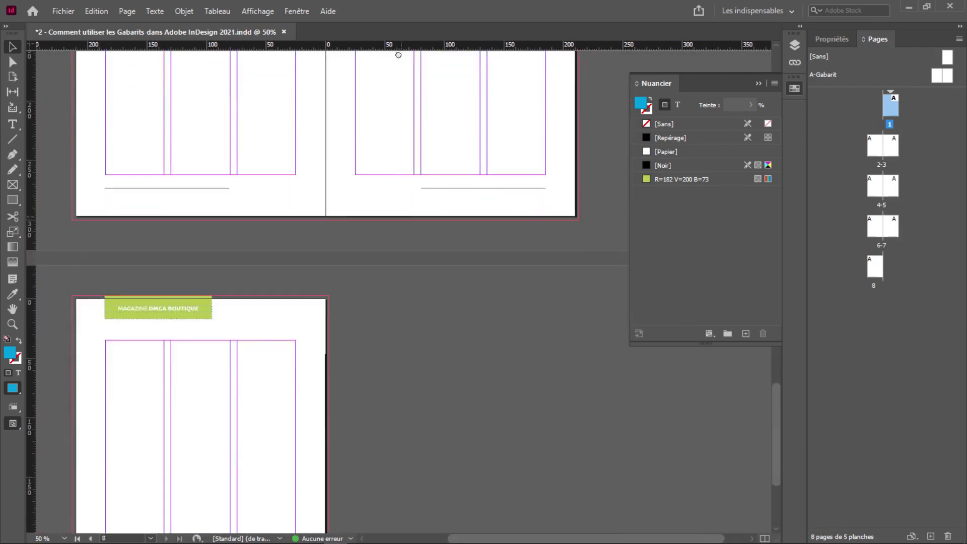
scroll(416, 158, up, 2)
scroll(416, 156, down, 4)
drag(416, 156, 414, 264)
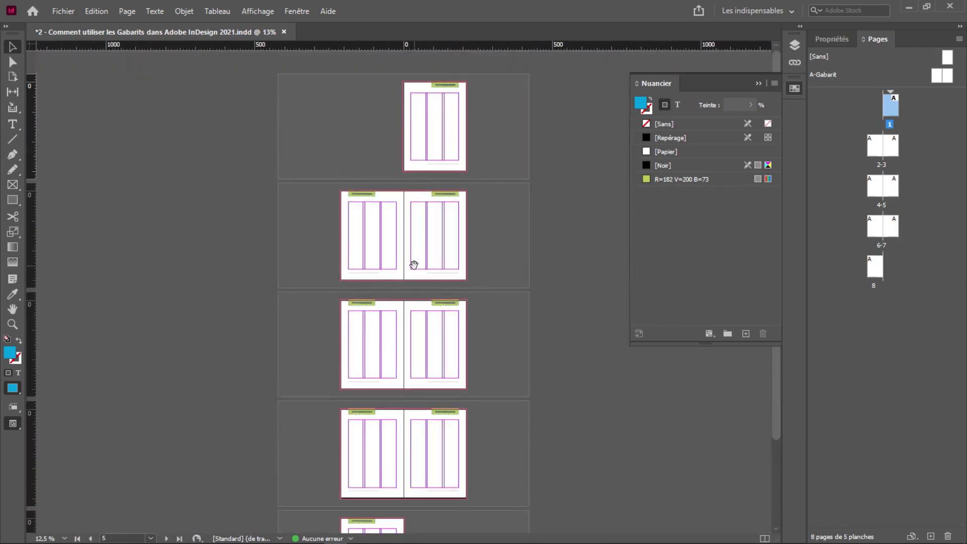
Step: Inspect the headers and footer lines on the facing pages of the inner spreads at closer range
scroll(441, 189, up, 3)
scroll(244, 421, down, 5)
scroll(311, 384, down, 3)
scroll(349, 348, down, 1)
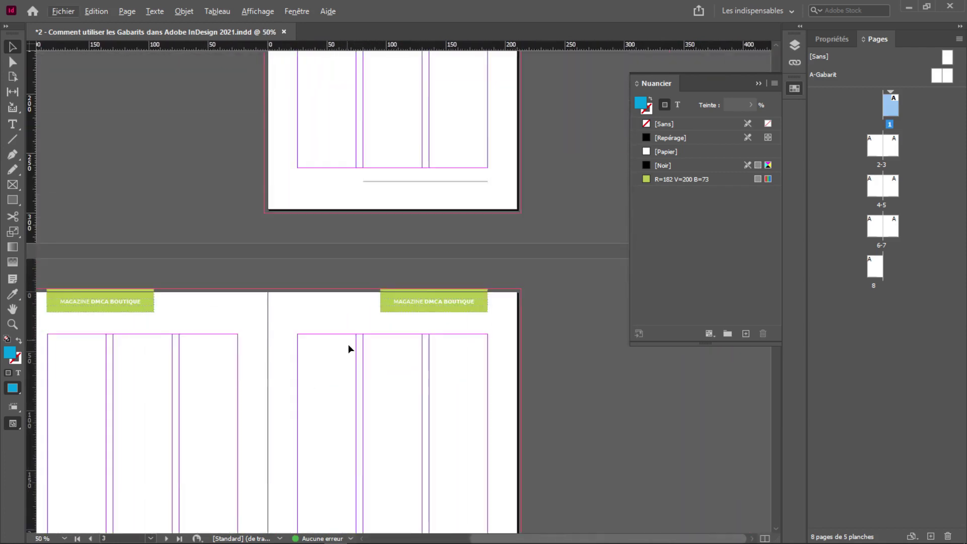
drag(350, 348, 412, 161)
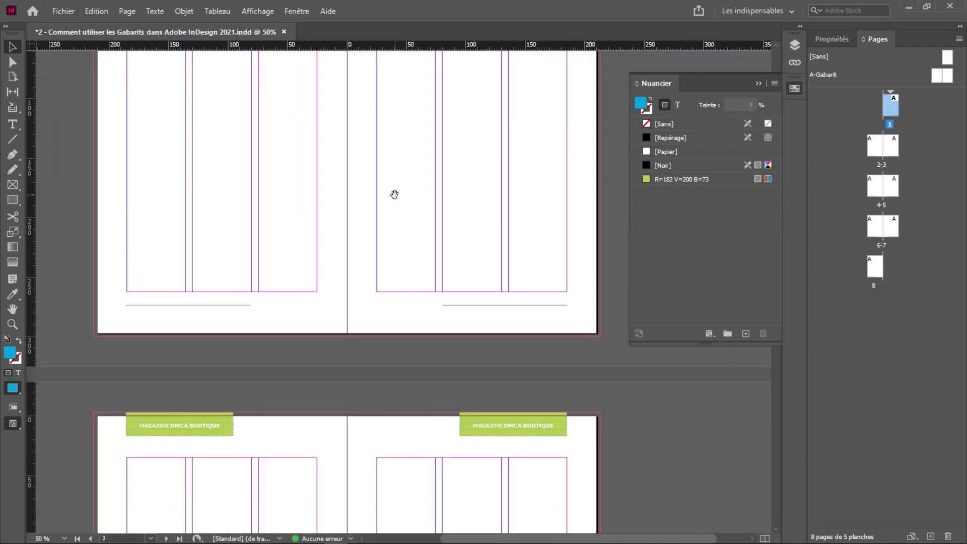
scroll(173, 391, down, 4)
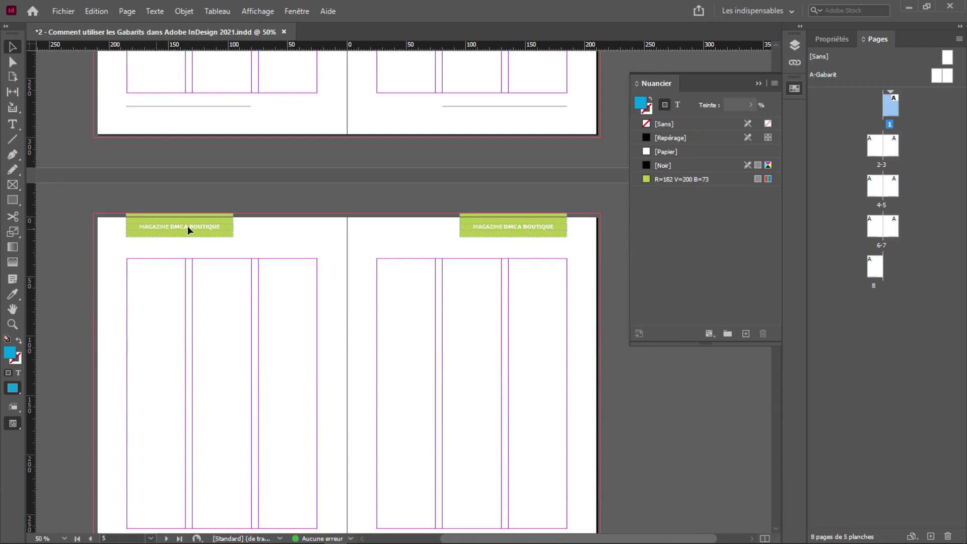
scroll(440, 273, down, 3)
scroll(440, 277, up, 8)
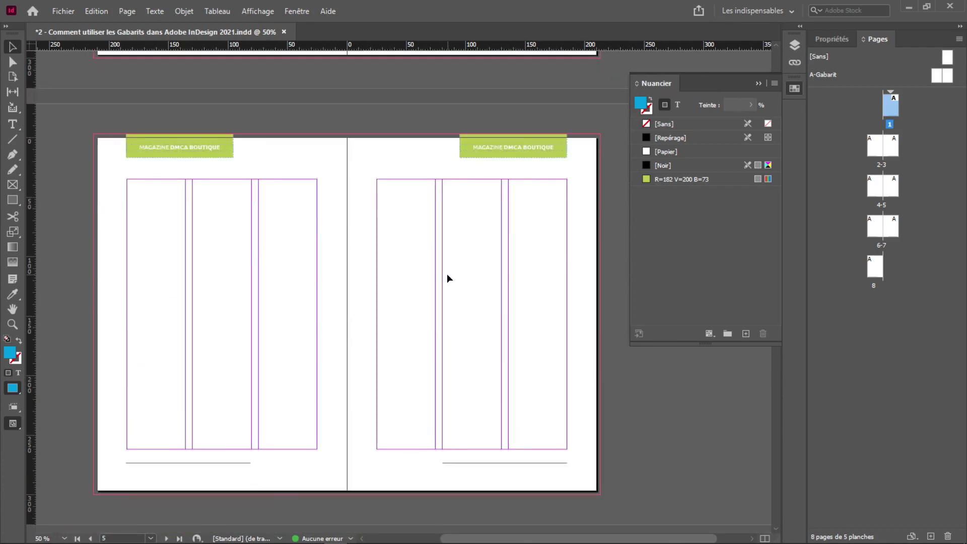
scroll(447, 278, down, 2)
scroll(448, 278, up, 12)
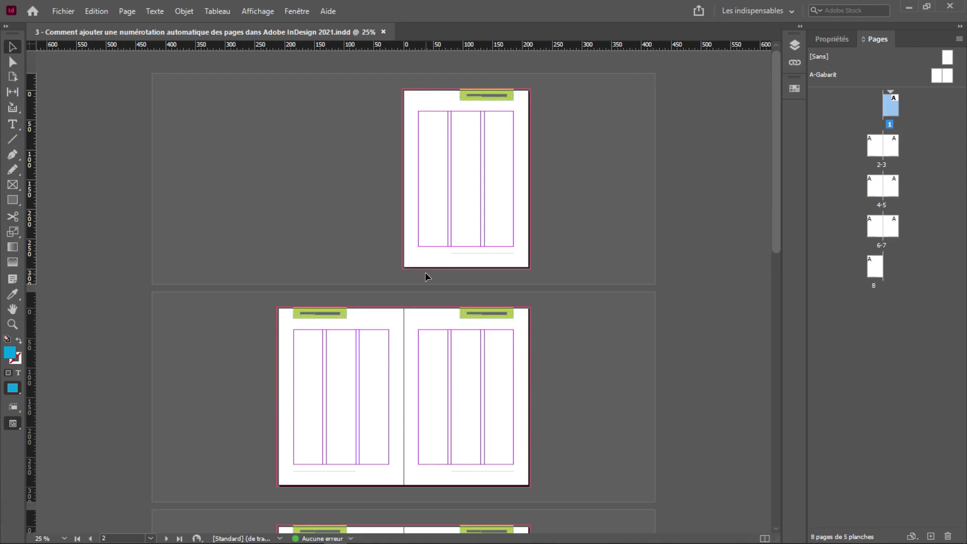
Step: Examine page 1's footer line, compare it with the A-Gabarit master spread, and view the commands available for that master
key(ctrl+=)
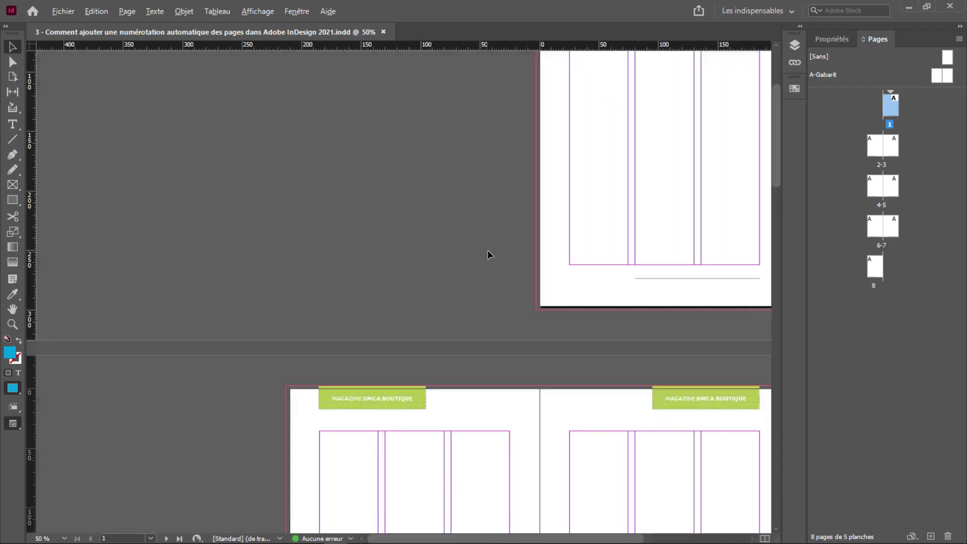
drag(584, 259, 319, 231)
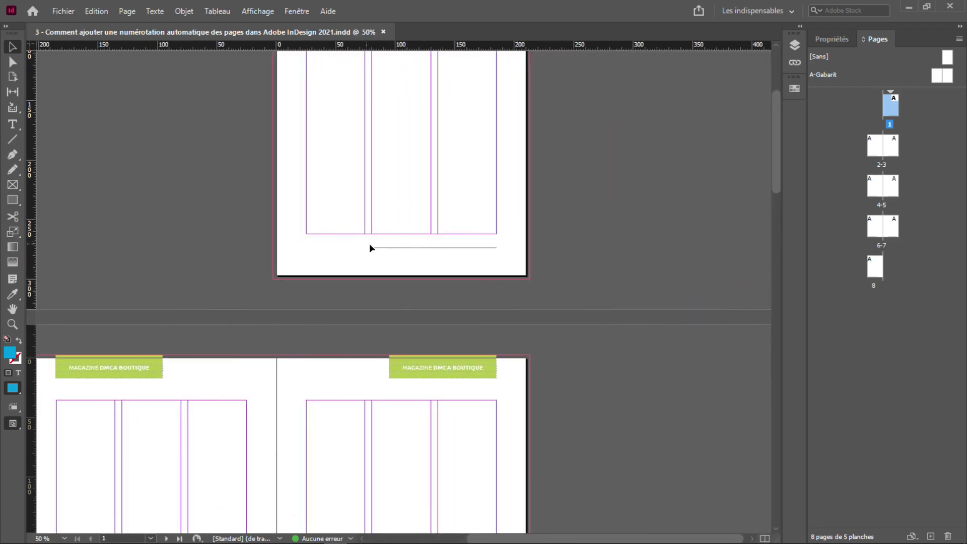
double_click(939, 76)
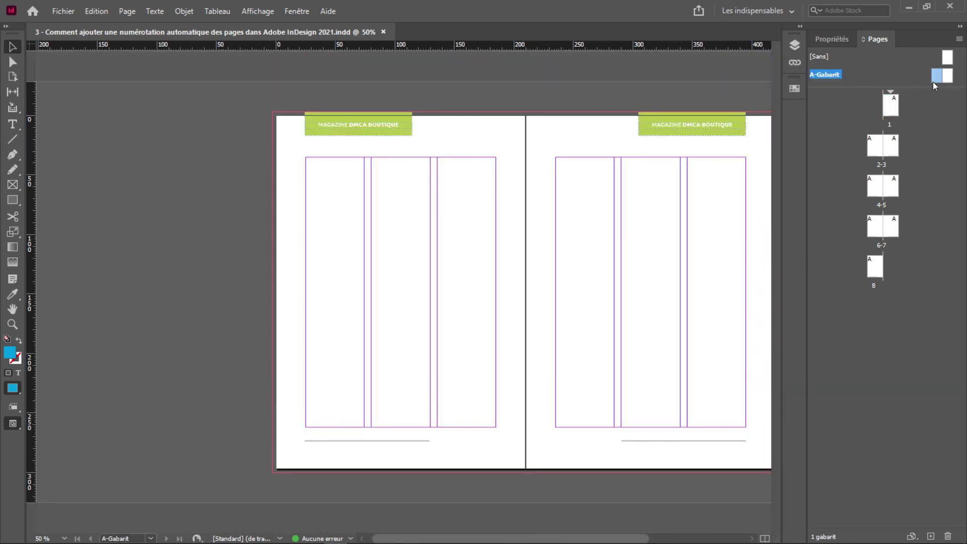
double_click(890, 105)
right_click(832, 78)
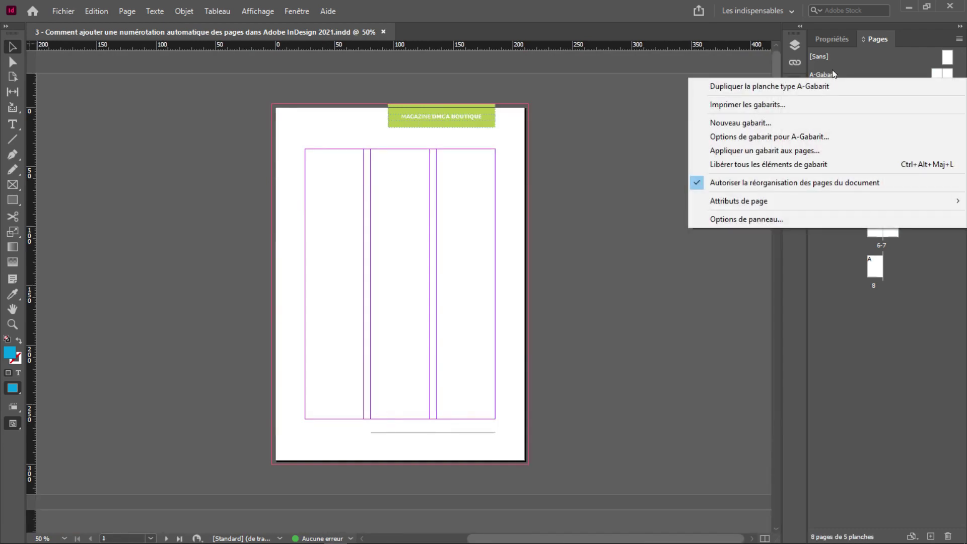
right_click(832, 69)
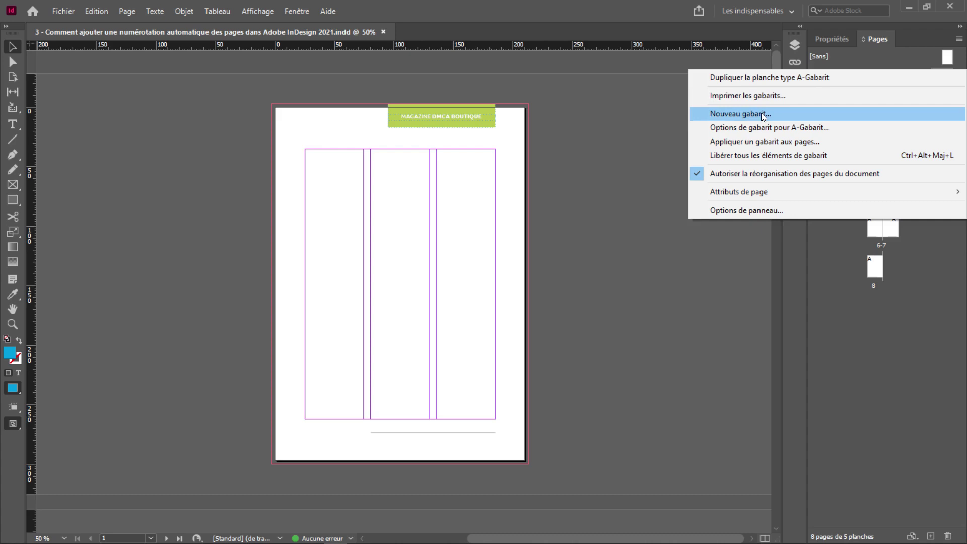
click(835, 52)
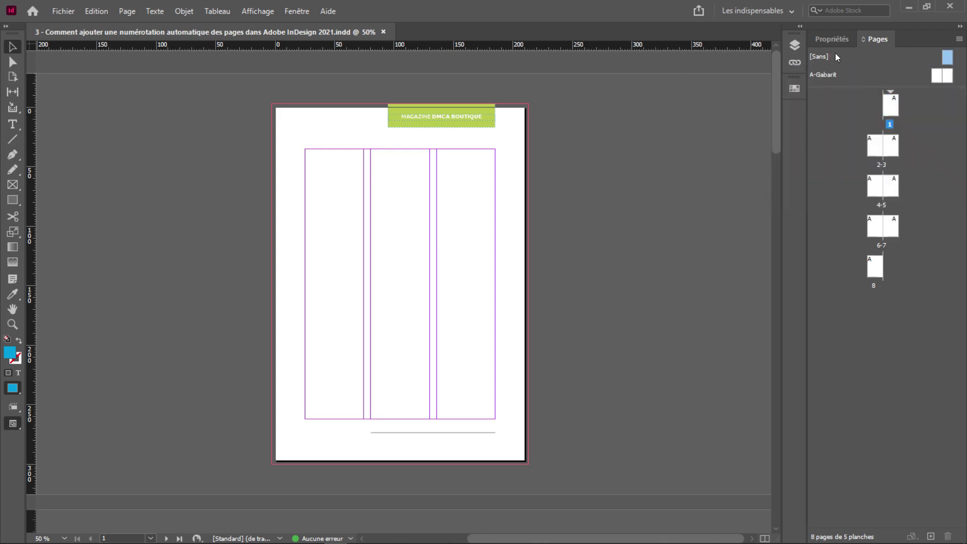
Step: Open the A-Gabarit master and draw a text frame about 43 by 15 mm beneath the left-hand page's footer line, starting at its outer end
double_click(941, 76)
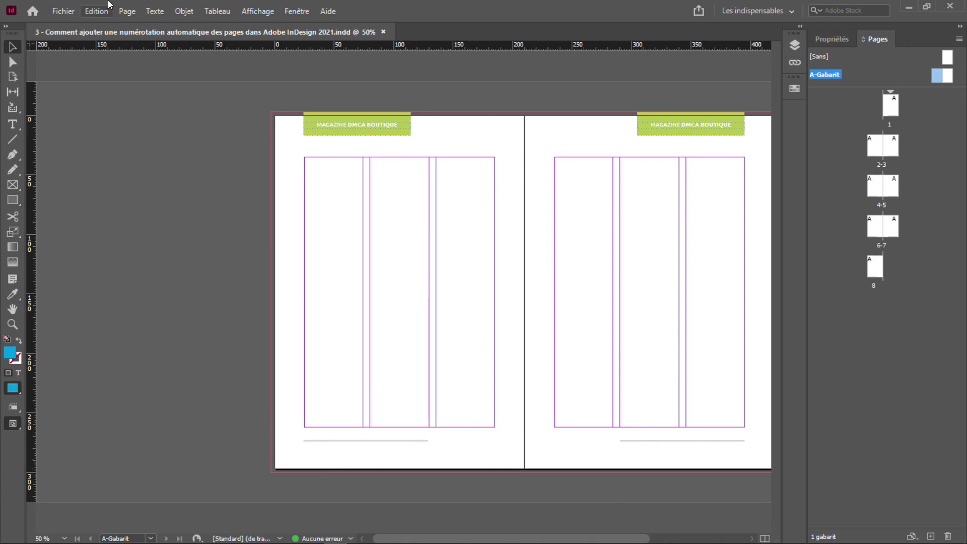
click(9, 128)
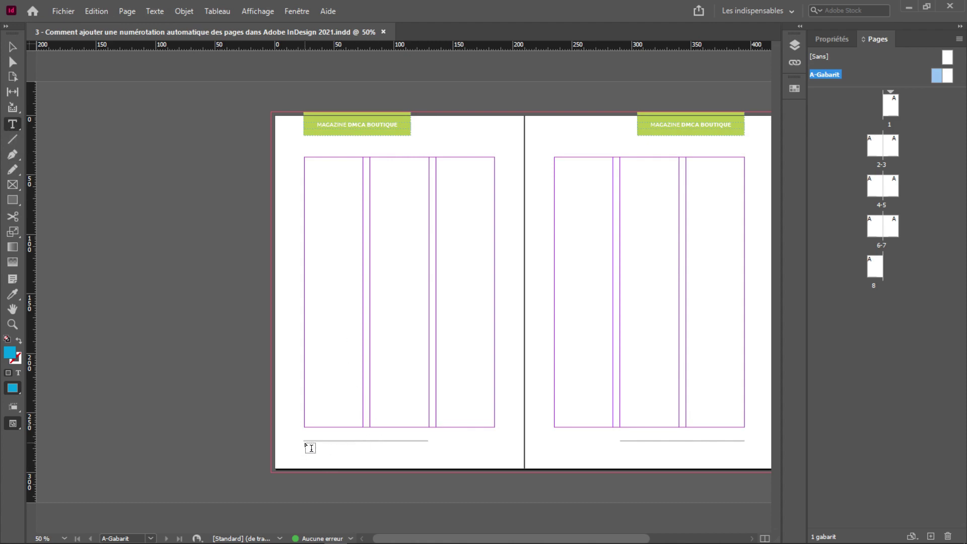
drag(305, 442, 356, 459)
key(ctrl+equal)
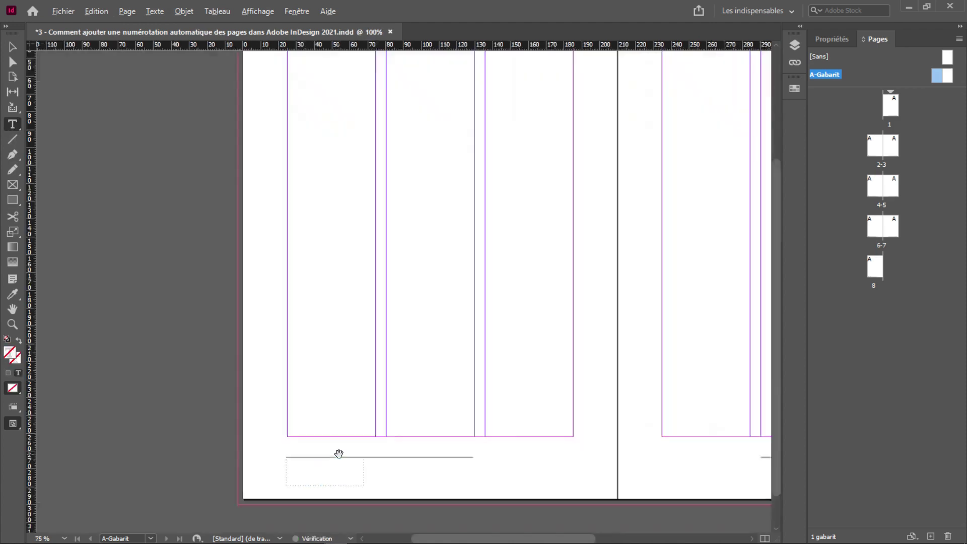
key(ctrl+equal)
key(ctrl+equal)
key(ctrl+equal)
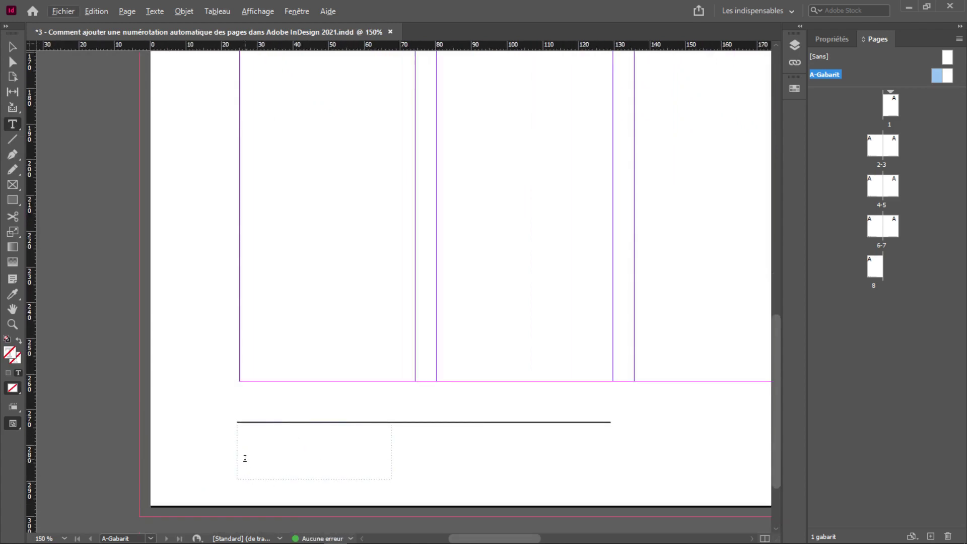
key(ctrl+j)
text(he)
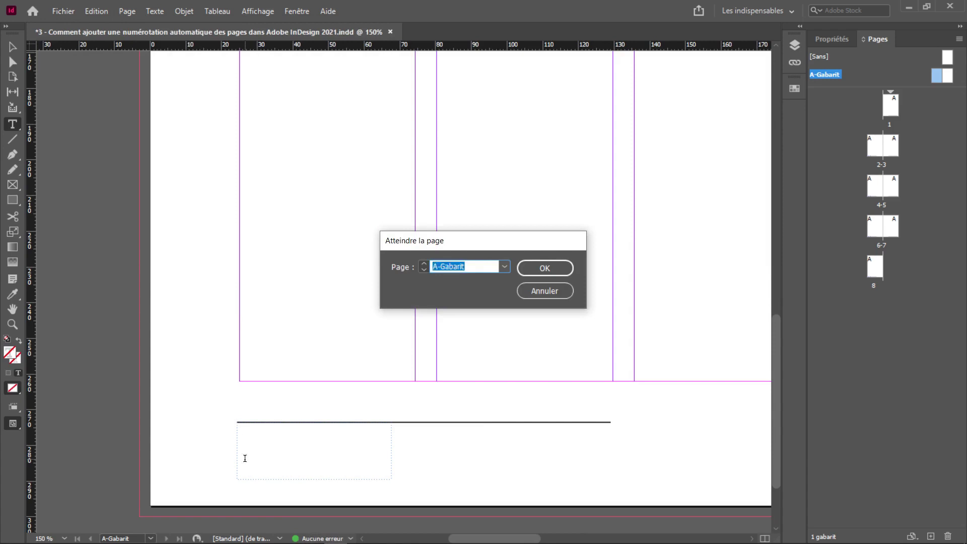
key(Escape)
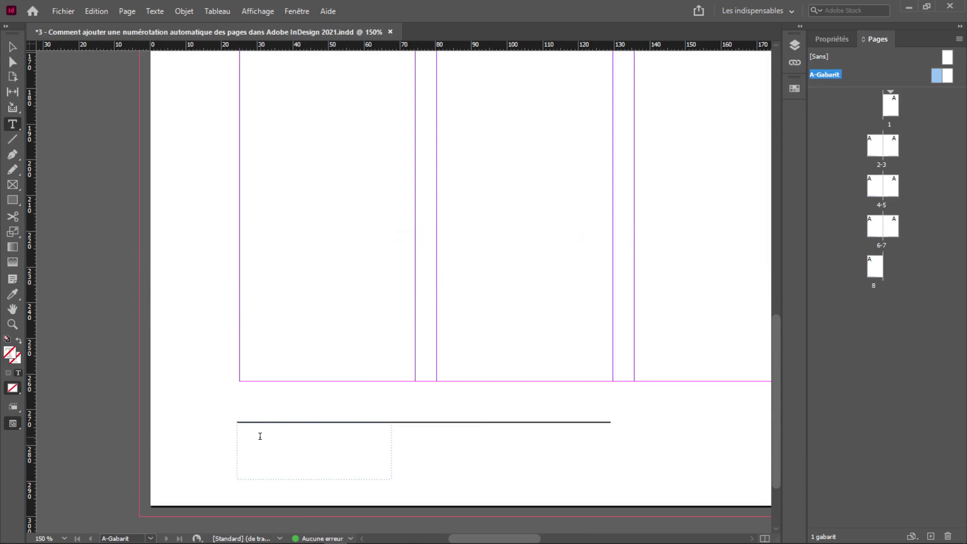
Step: Enter "Page" and a space in the footer frame, followed by the current page number marker (Numéro de page active)
text(Page)
click(151, 14)
mouse_move(255, 400)
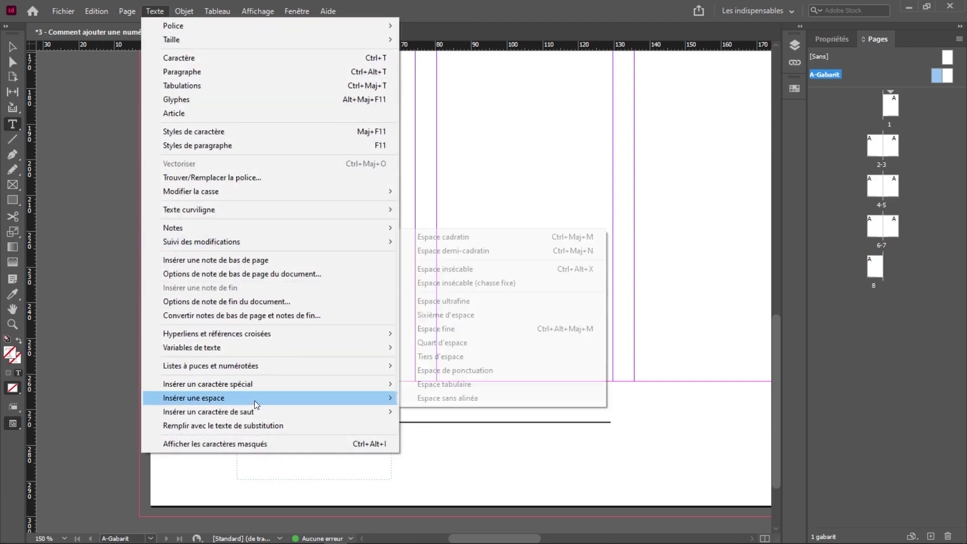
mouse_move(313, 388)
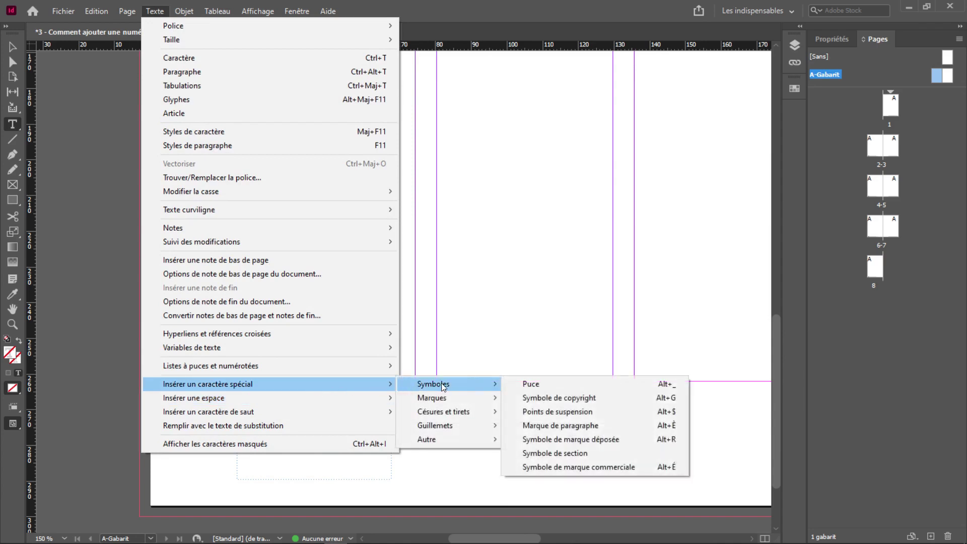
mouse_move(445, 397)
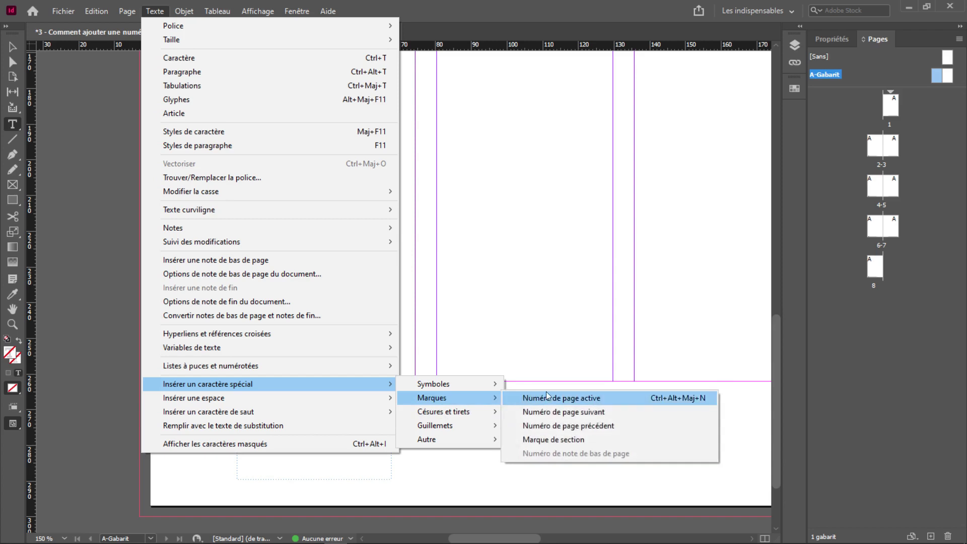
click(609, 398)
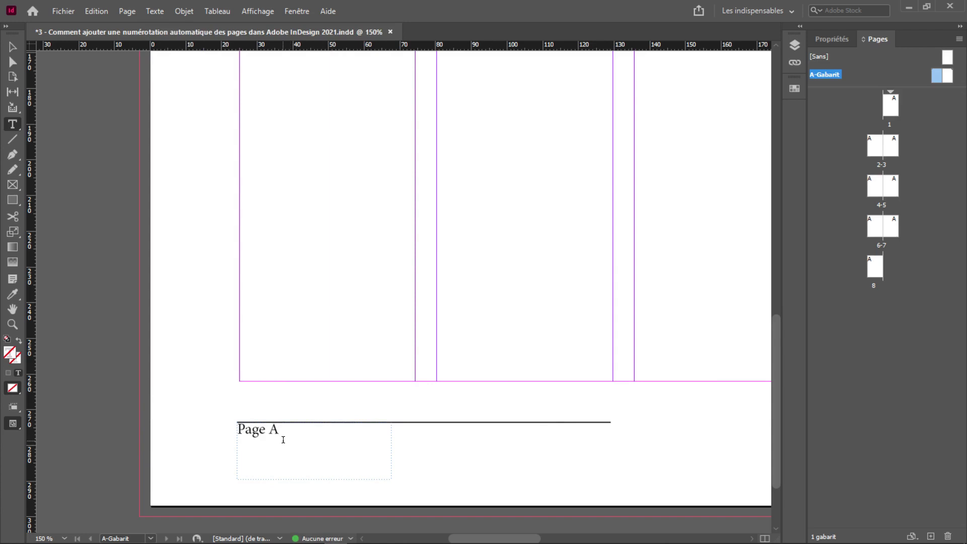
Step: Set the whole page number text in the footer frame to Ubuntu Bold
drag(282, 437, 232, 437)
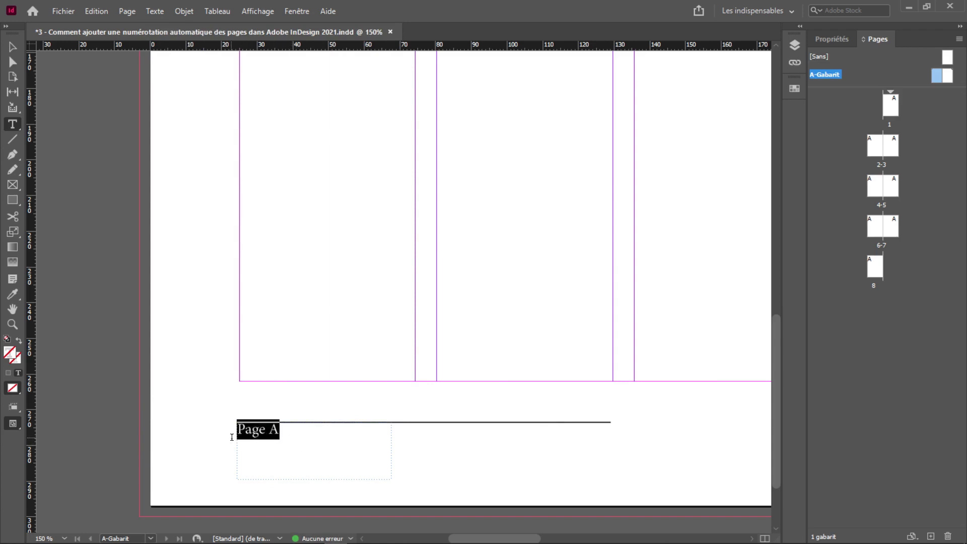
click(842, 42)
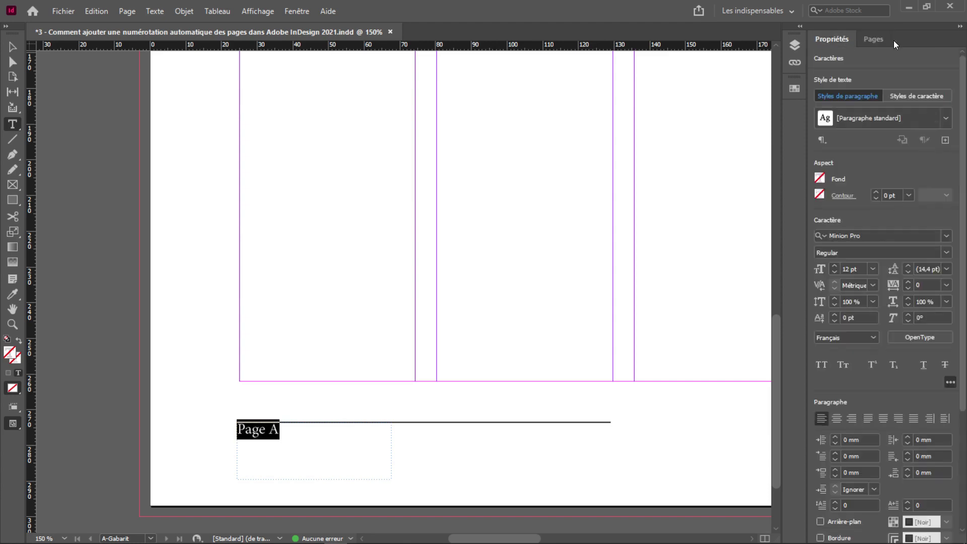
click(862, 235)
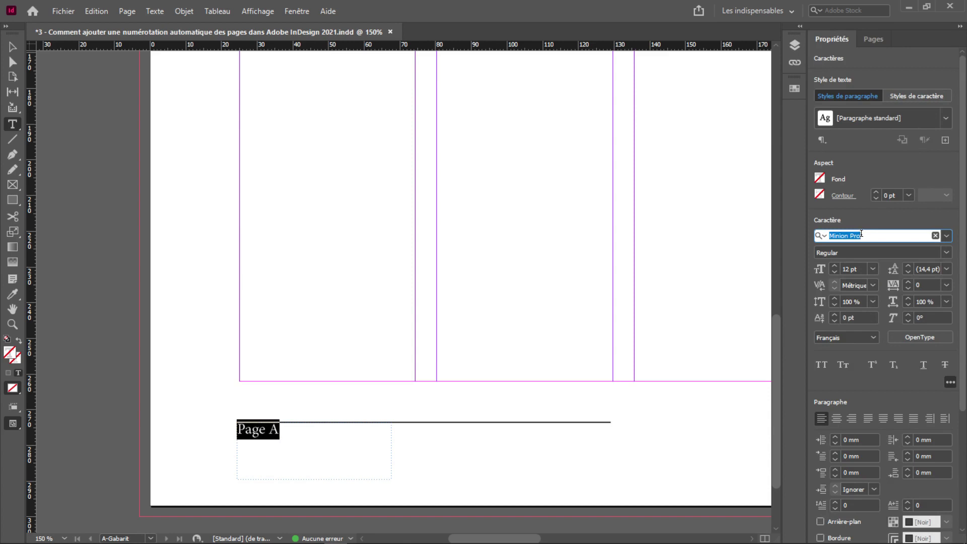
text(ub)
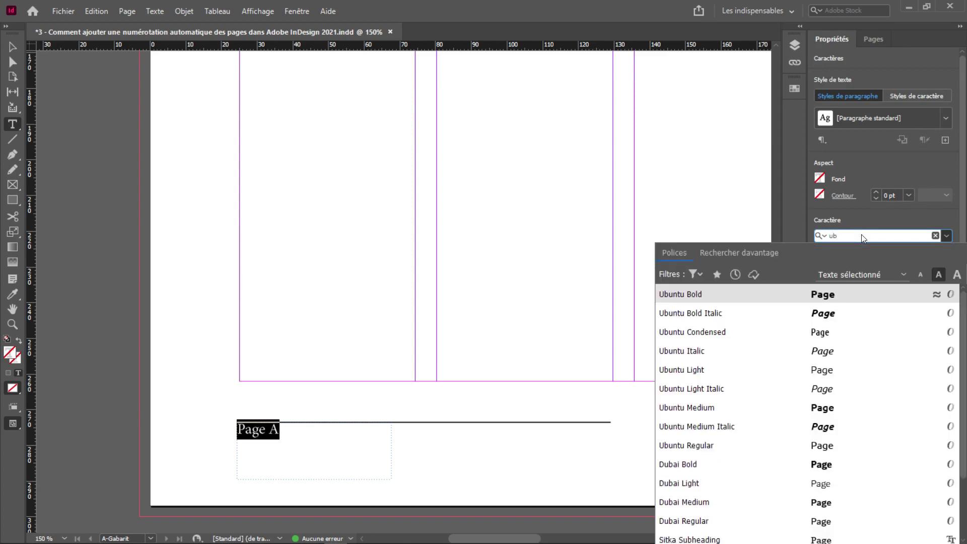
click(836, 295)
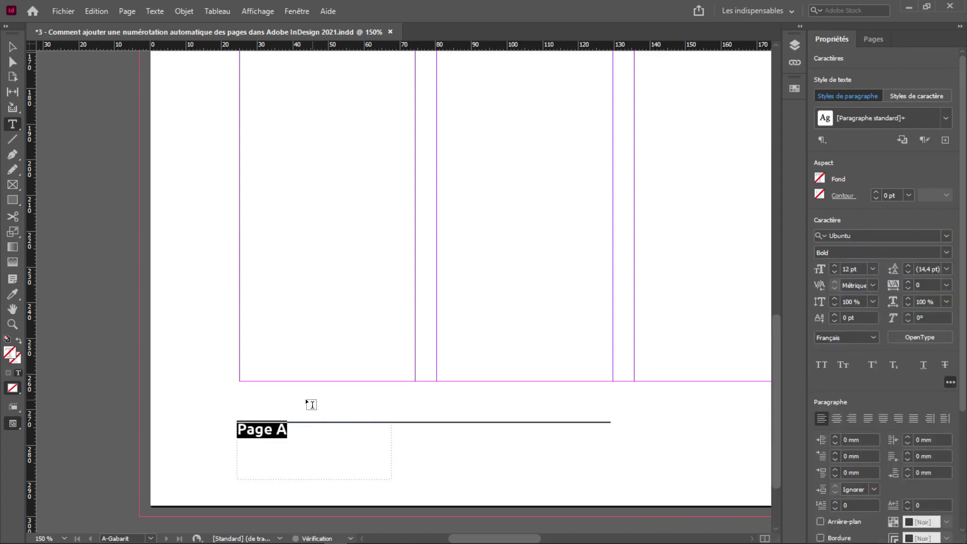
Step: Set only the word "Page" in the footer frame to a lighter Ubuntu weight
drag(276, 428, 238, 429)
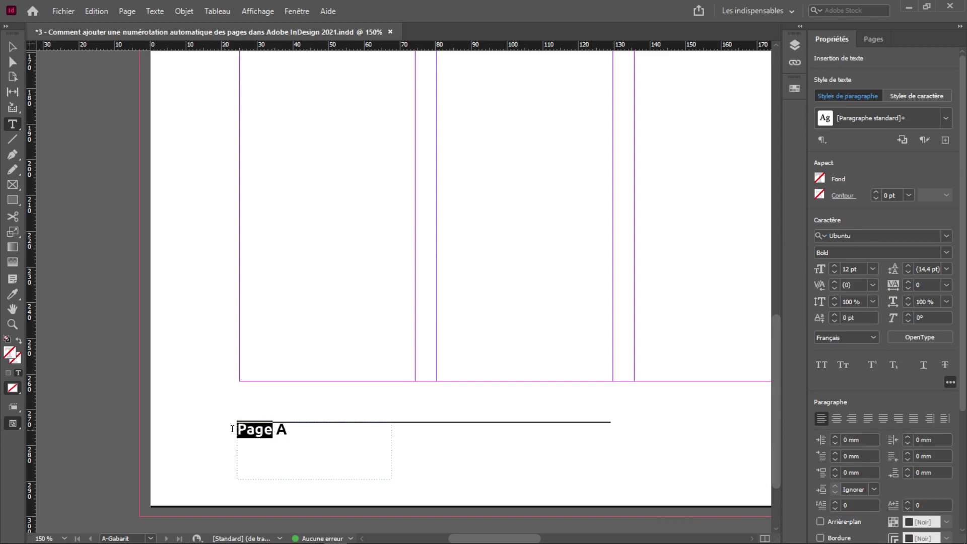
click(946, 253)
click(863, 267)
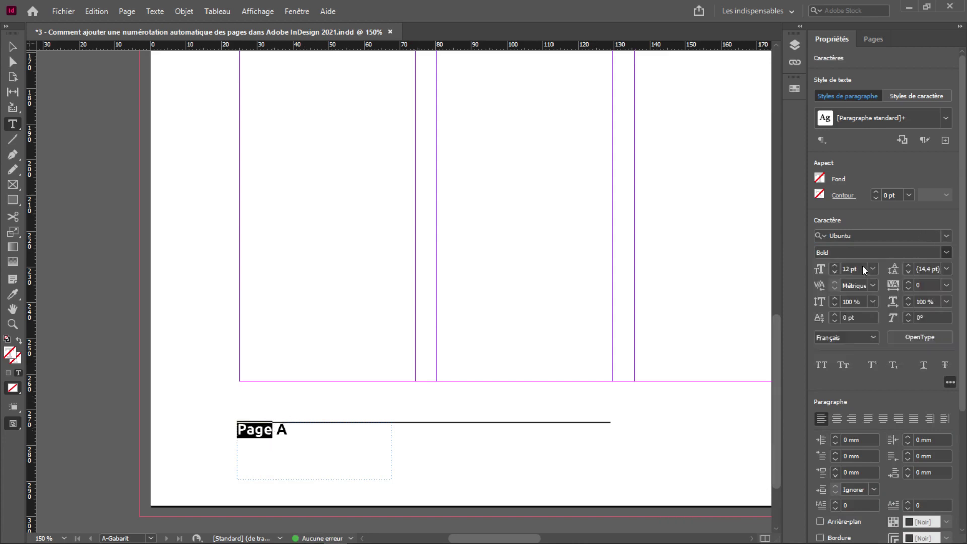
click(306, 430)
Step: Shrink the page number frame to its text, move it slightly below the footer line, and resize it to about 104.7 by 5.3 mm
click(13, 47)
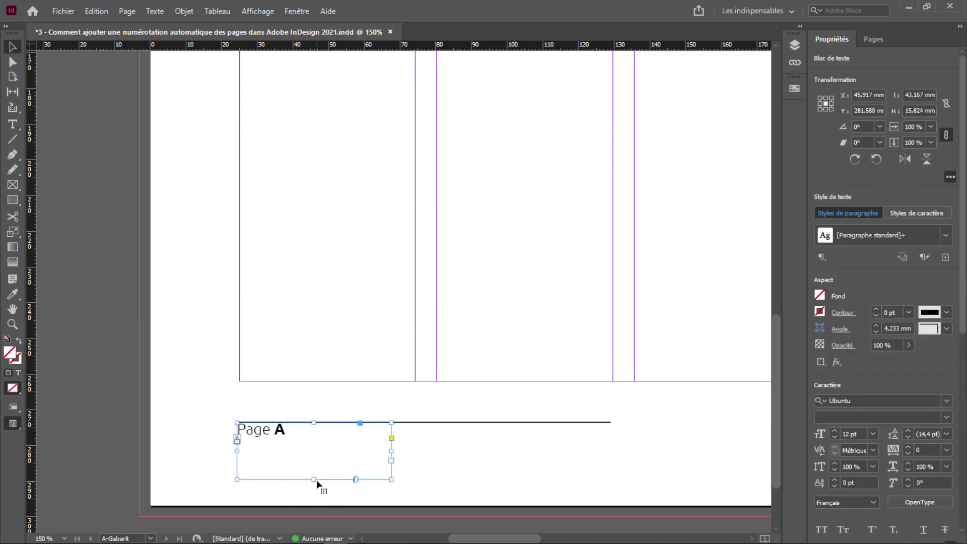
drag(316, 479, 317, 479)
double_click(317, 456)
drag(314, 480, 272, 444)
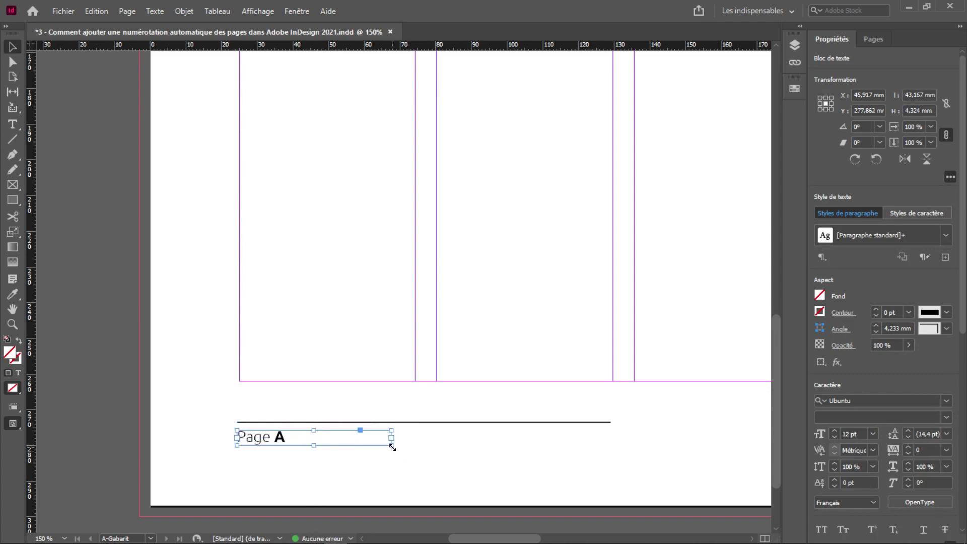
drag(391, 443, 610, 450)
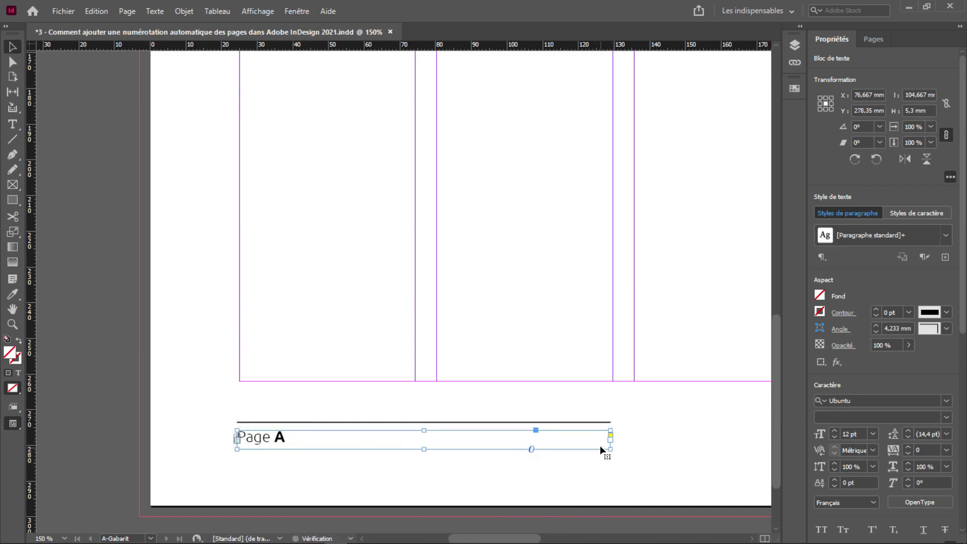
Step: Duplicate the page number frame onto the right-hand master page, aligned beneath that page's footer line
scroll(607, 450, down, 1)
drag(672, 440, 460, 347)
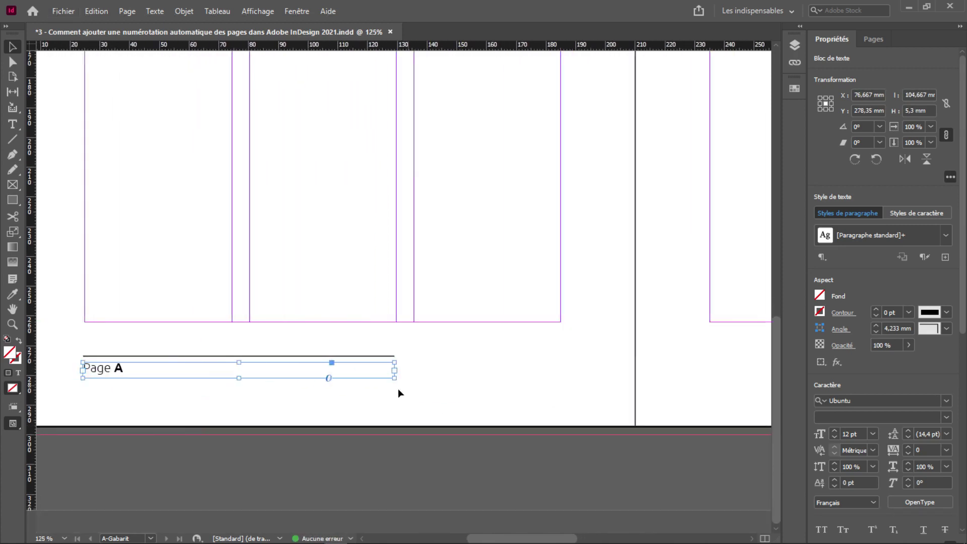
scroll(286, 406, down, 3)
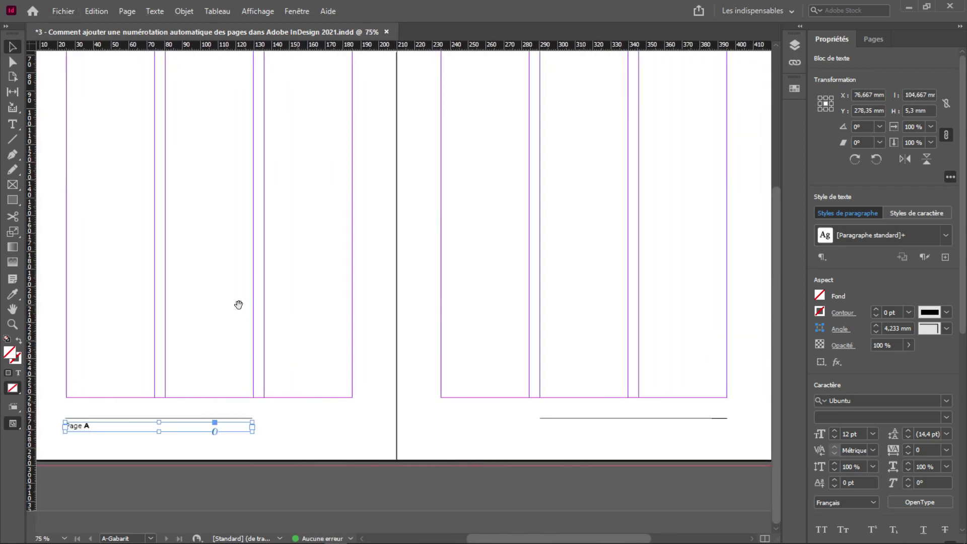
drag(83, 432, 557, 430)
scroll(672, 428, up, 2)
scroll(674, 402, right, 3)
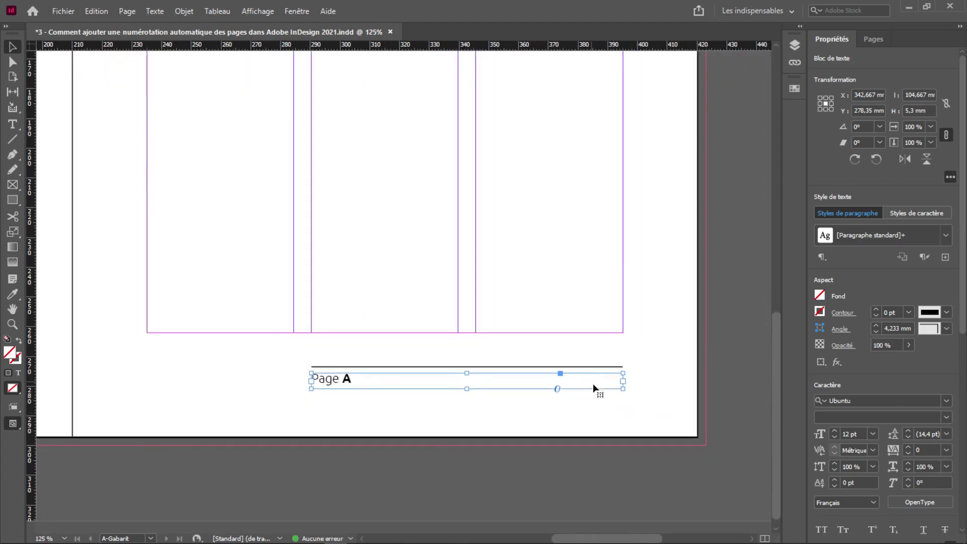
click(917, 470)
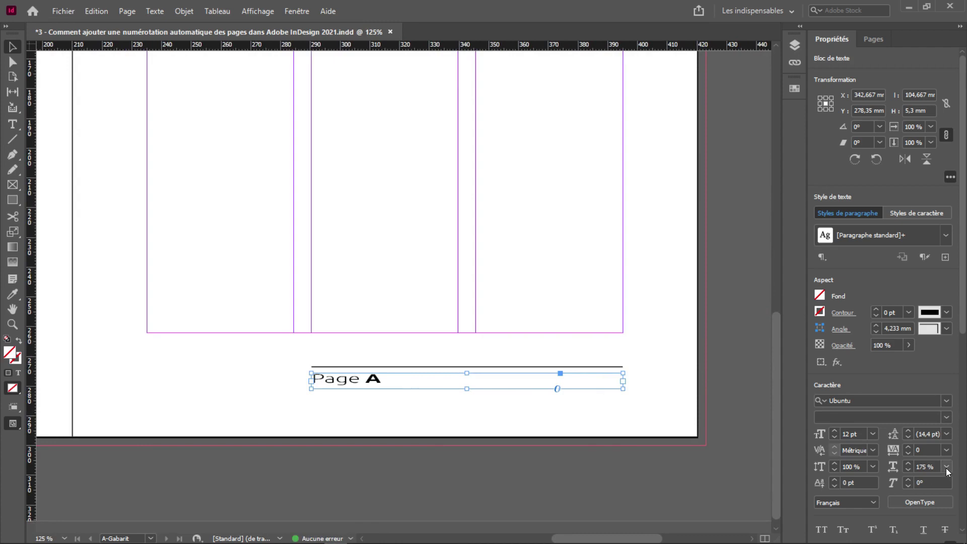
click(947, 467)
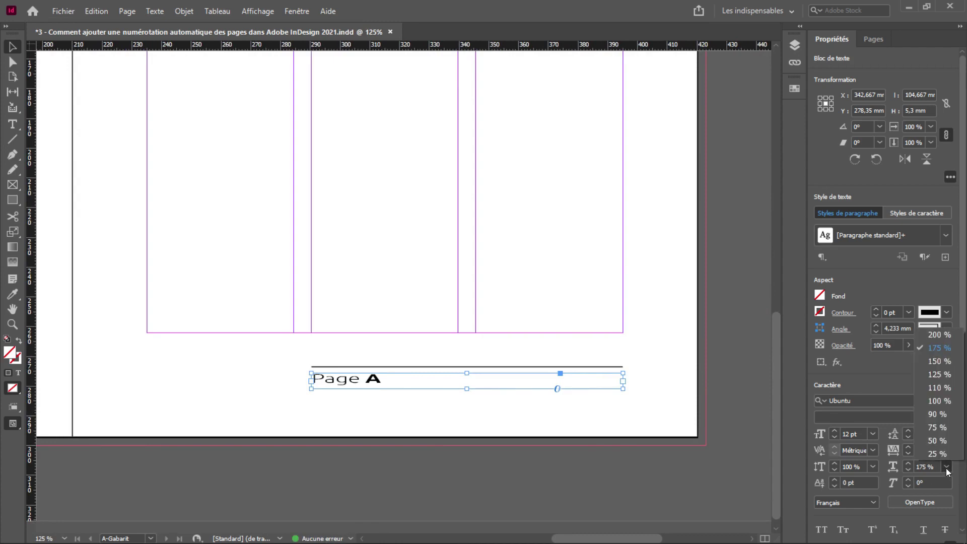
click(940, 401)
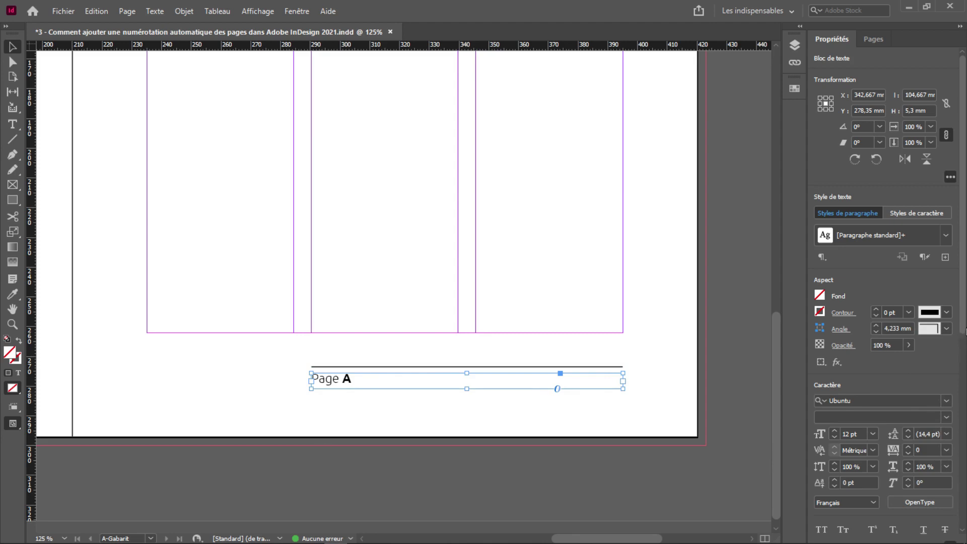
Step: Right-align the page number text in the right-hand master page's footer frame
drag(964, 332, 964, 423)
click(852, 427)
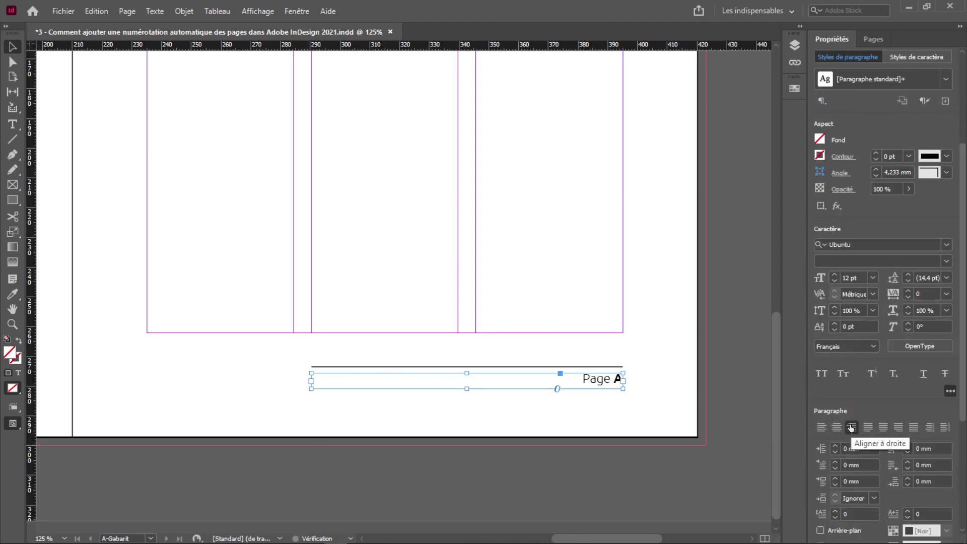
click(212, 381)
Step: Examine the page number markers on the A-Gabarit spread and the automatic numbering in the footers from page 1 through page 7
key(ctrl+minus)
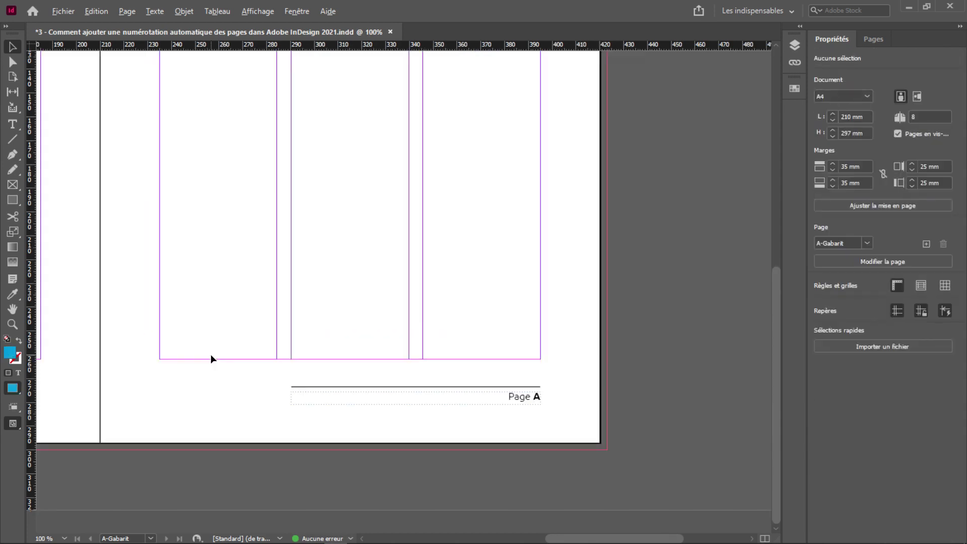
scroll(287, 339, left, 10)
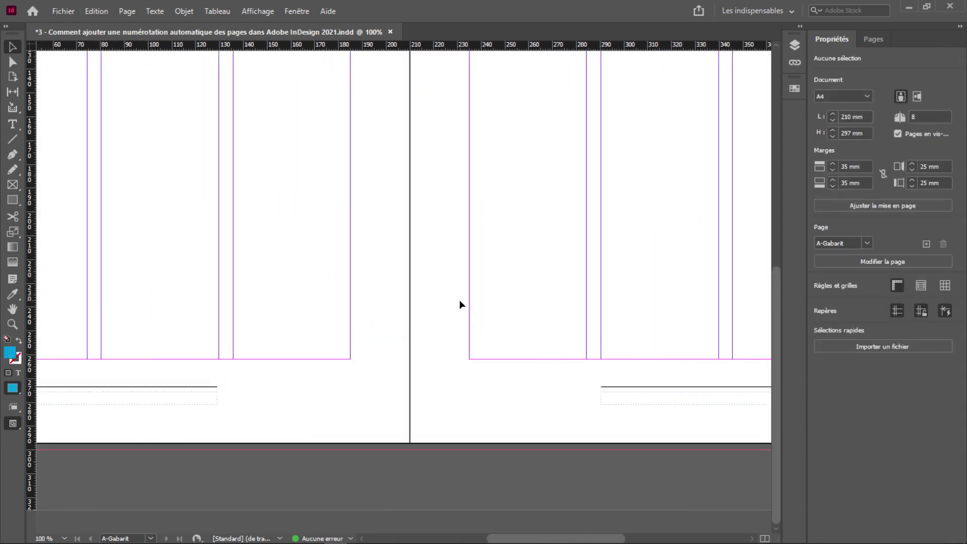
alt+scroll(459, 301, down, 2)
click(874, 39)
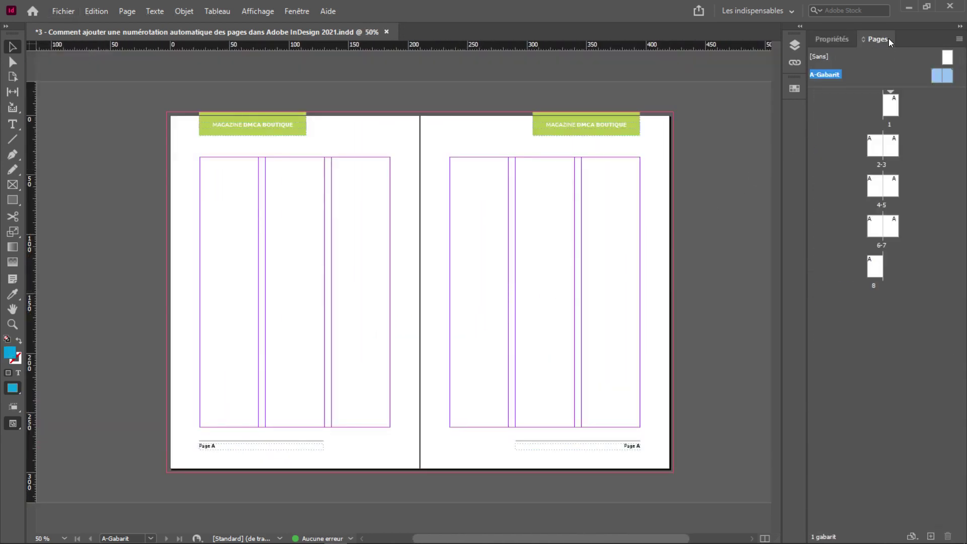
double_click(890, 114)
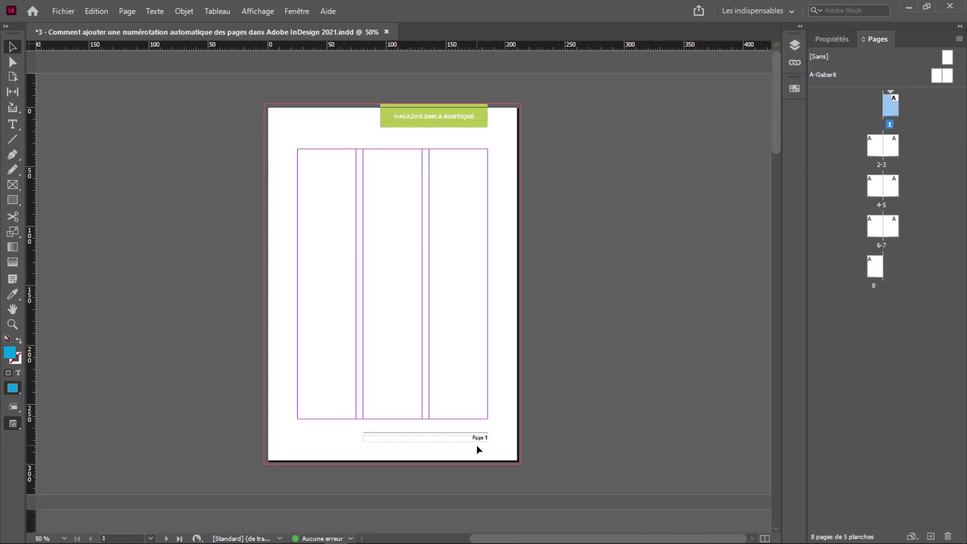
scroll(525, 419, down, 3)
scroll(231, 365, down, 8)
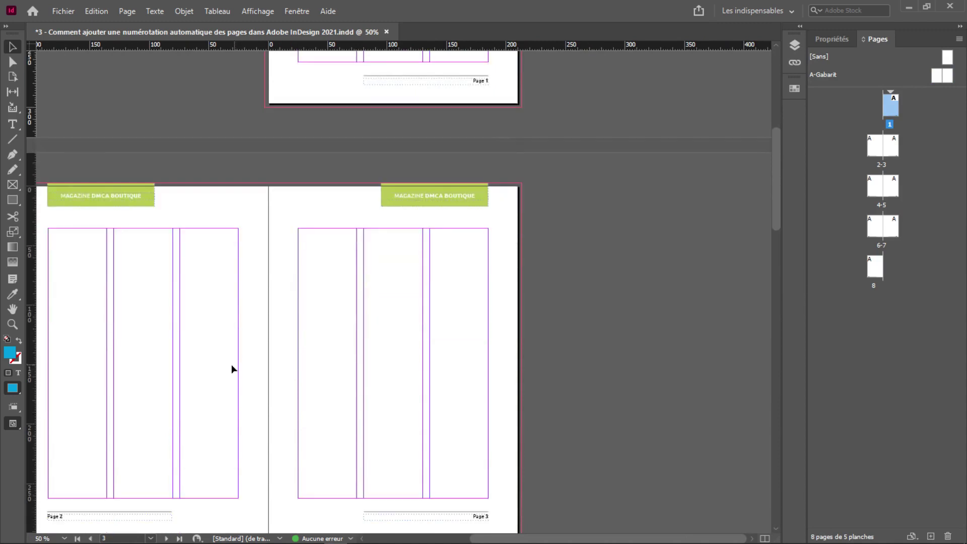
scroll(419, 328, down, 5)
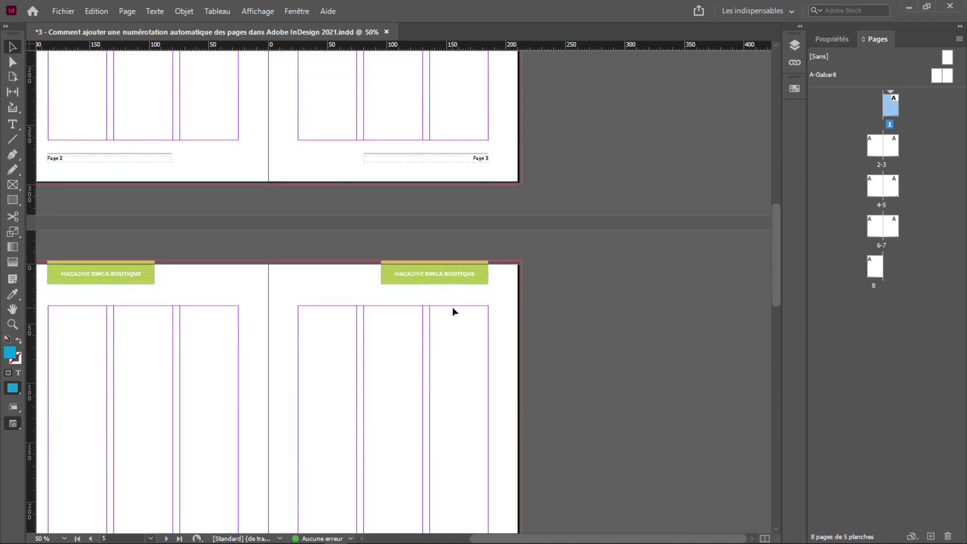
scroll(385, 309, up, 1)
scroll(385, 309, down, 3)
scroll(383, 305, down, 3)
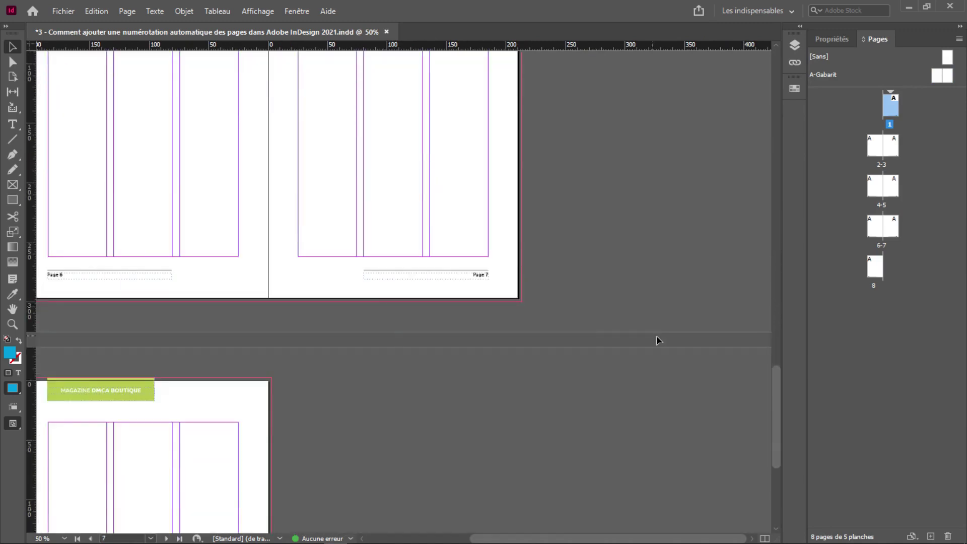
Step: Inspect page 7's footer numbering and green header banner up close
key(ctrl+equal)
key(ctrl+equal)
key(ctrl+equal)
key(ctrl+equal)
drag(362, 211, 592, 315)
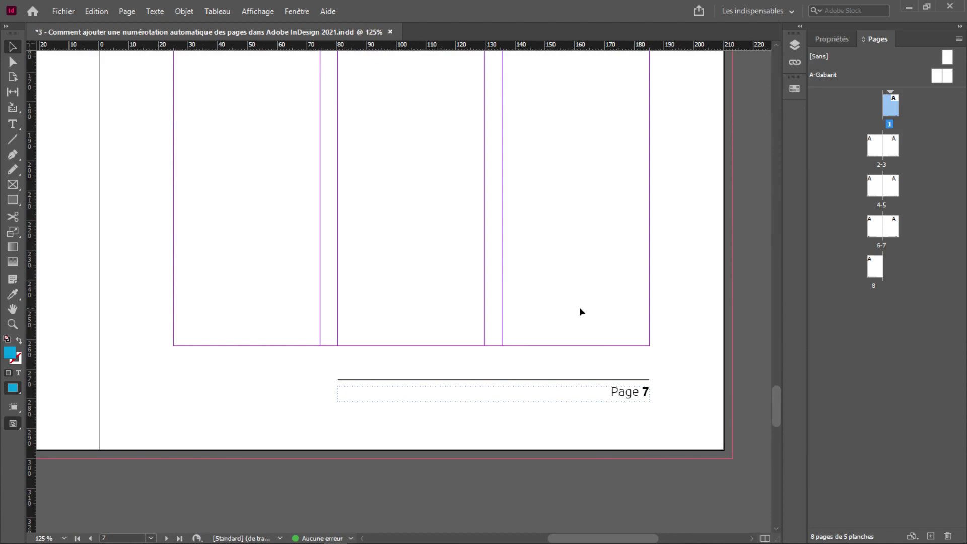
scroll(581, 308, up, 10)
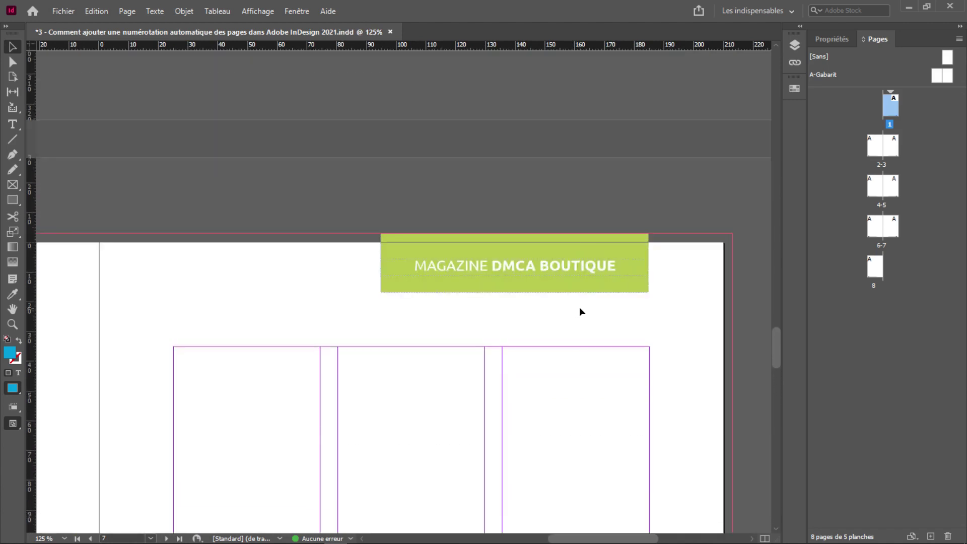
scroll(580, 307, up, 15)
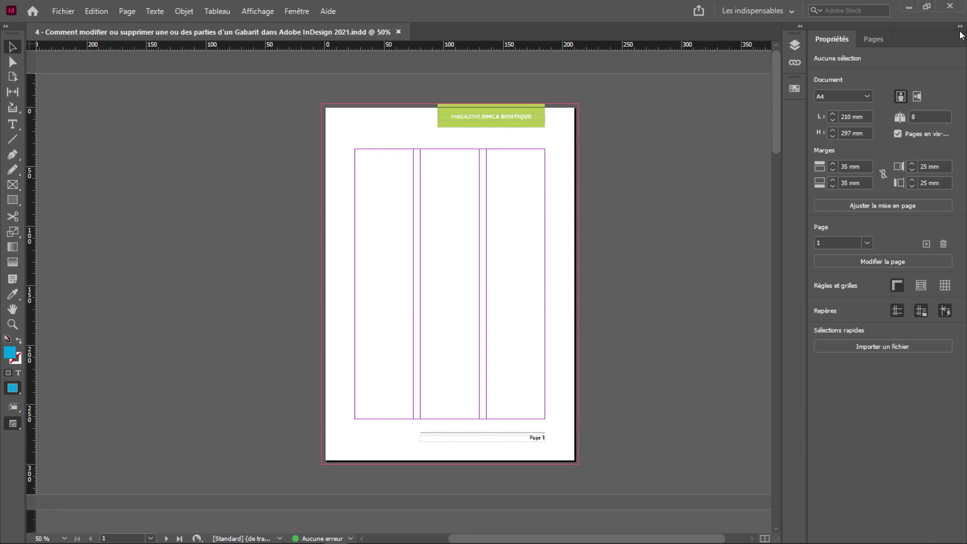
Step: Open the A-Gabarit master spread and place "Logo DMCA Boutique_1.png" over the inner column of its right-hand page
click(867, 40)
double_click(936, 79)
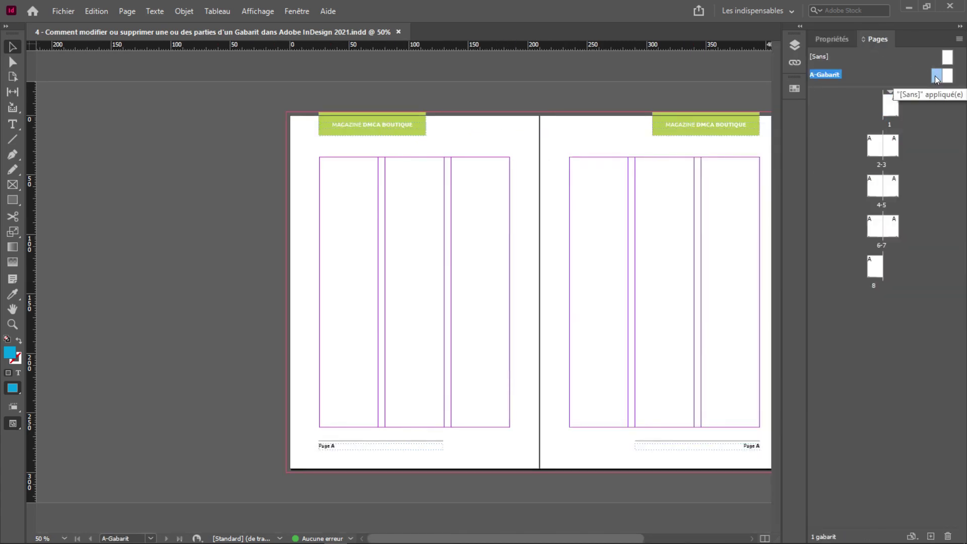
click(722, 124)
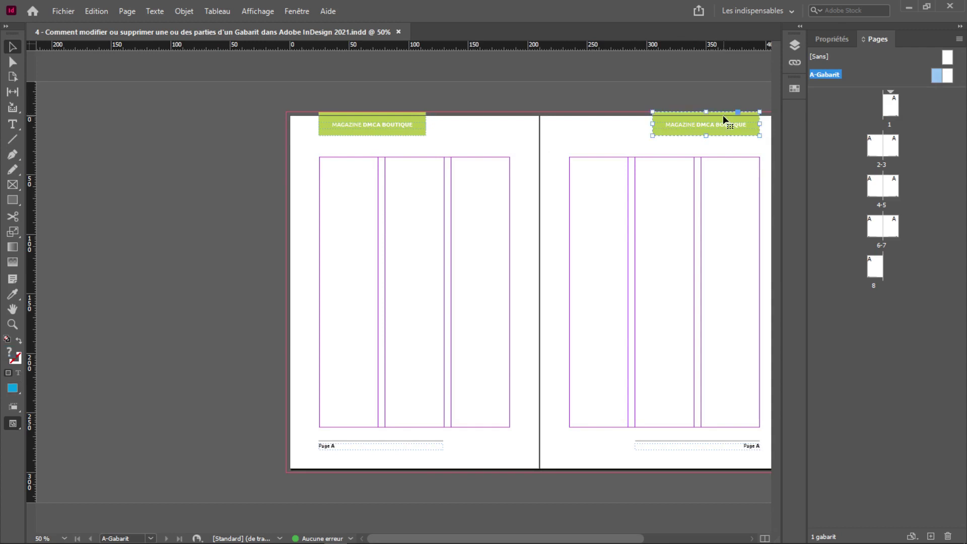
click(891, 152)
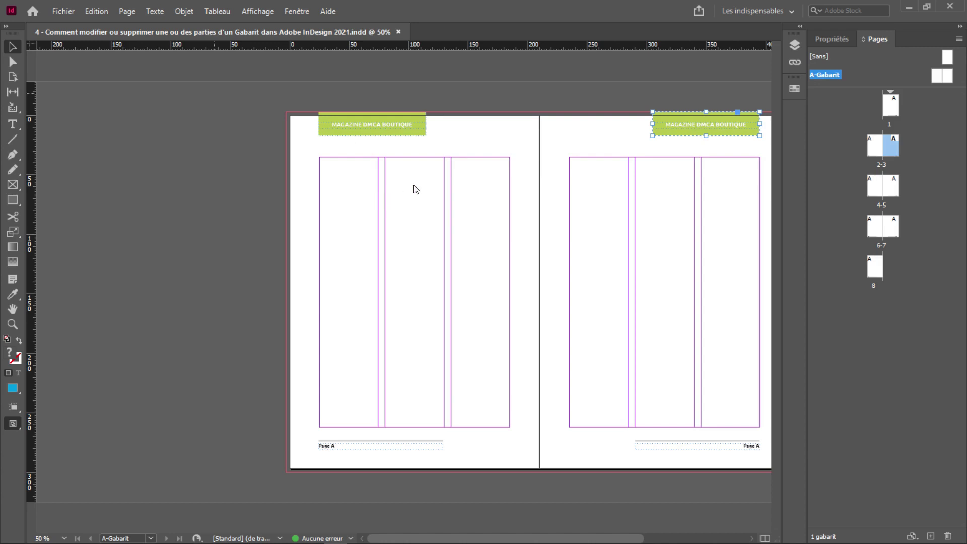
key(ctrl+d)
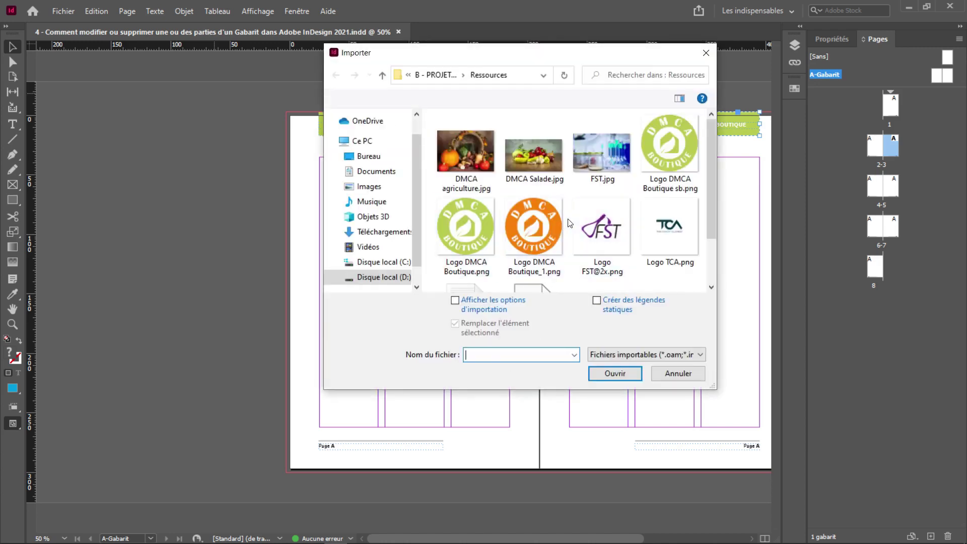
double_click(558, 219)
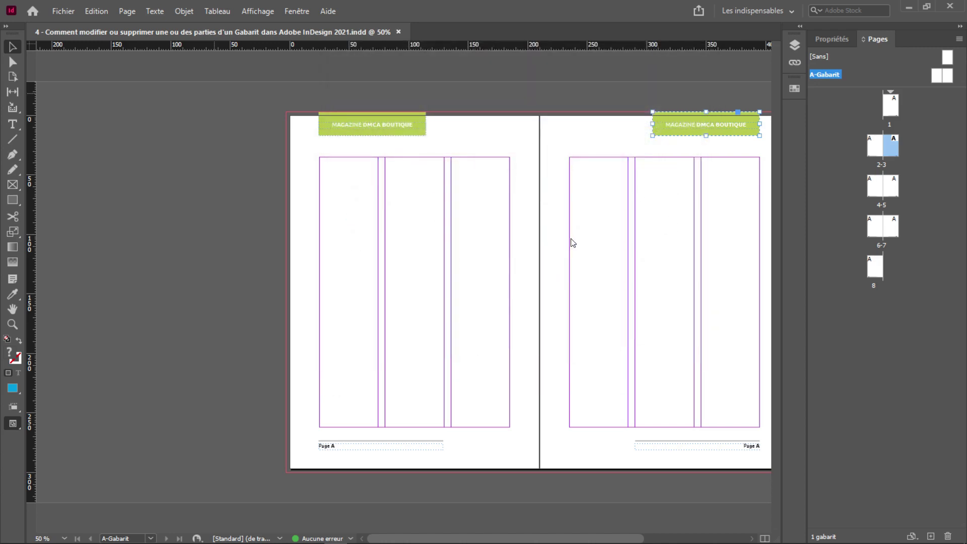
click(573, 193)
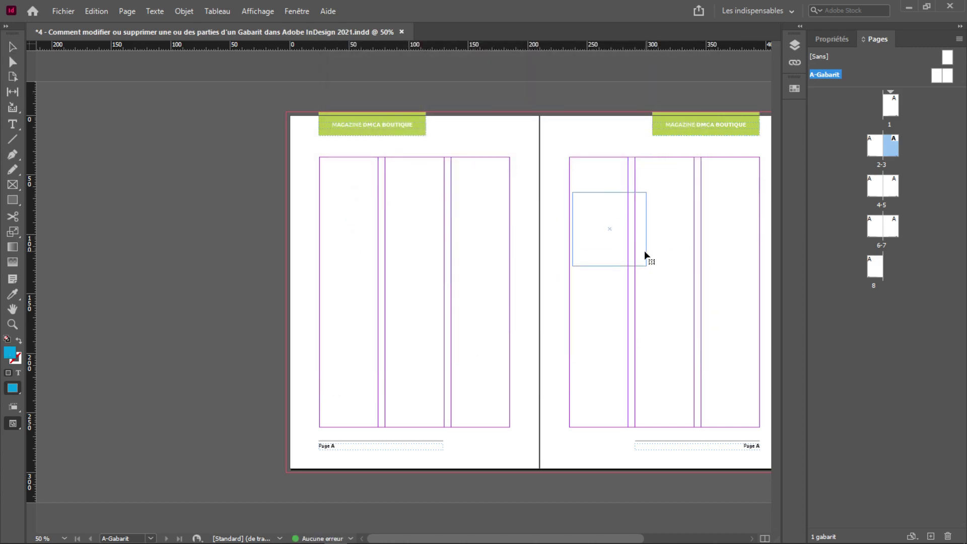
Step: Recolour the right-hand master page's header rectangle with the logo's orange, sampled with the Eyedropper
click(693, 124)
click(692, 116)
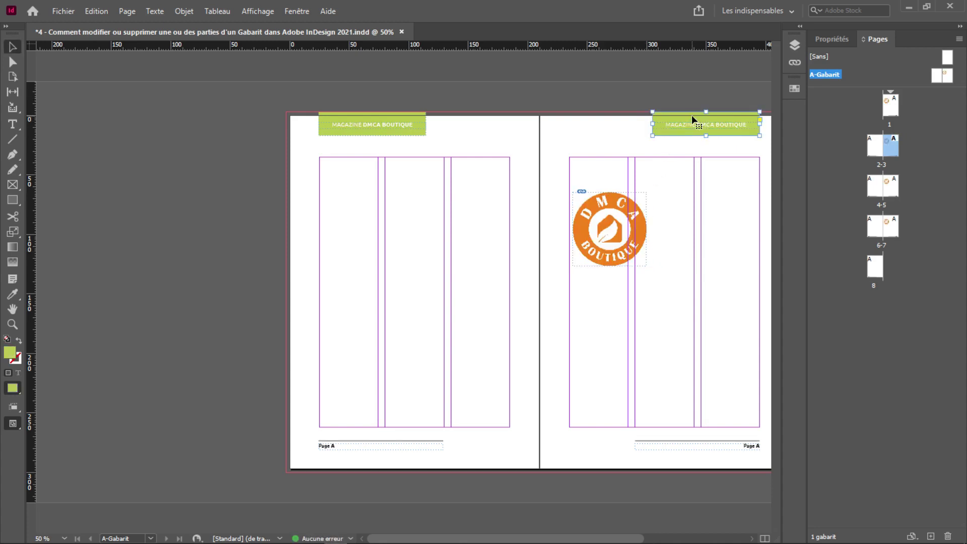
key(i)
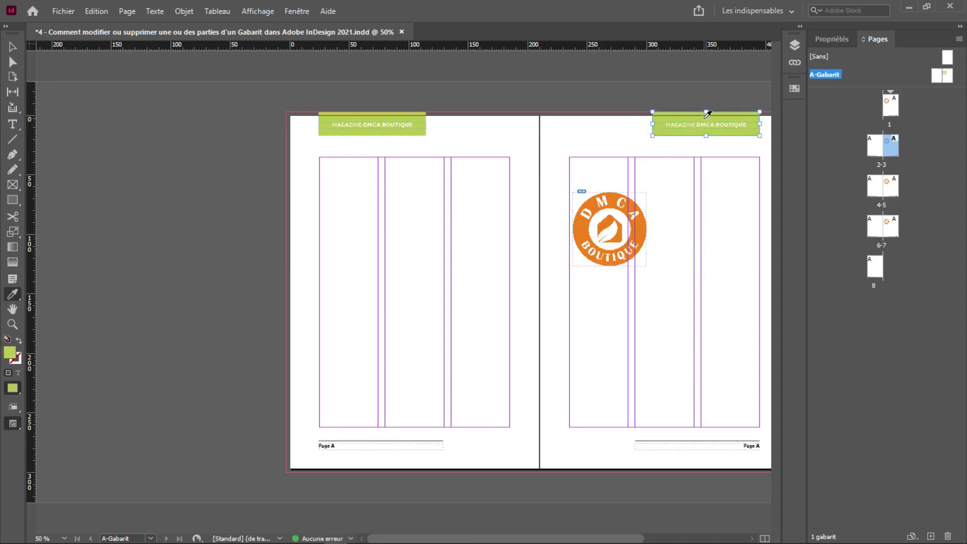
click(605, 195)
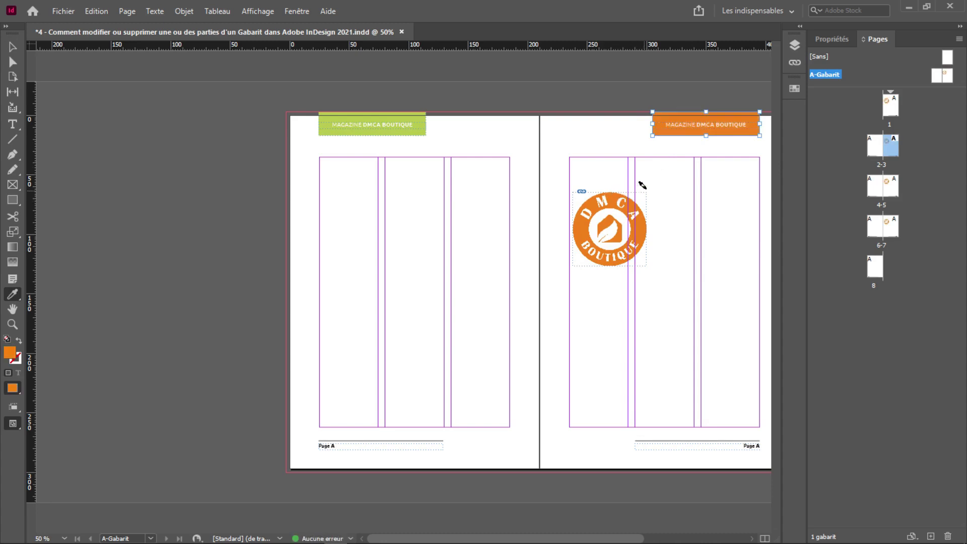
key(v)
click(709, 168)
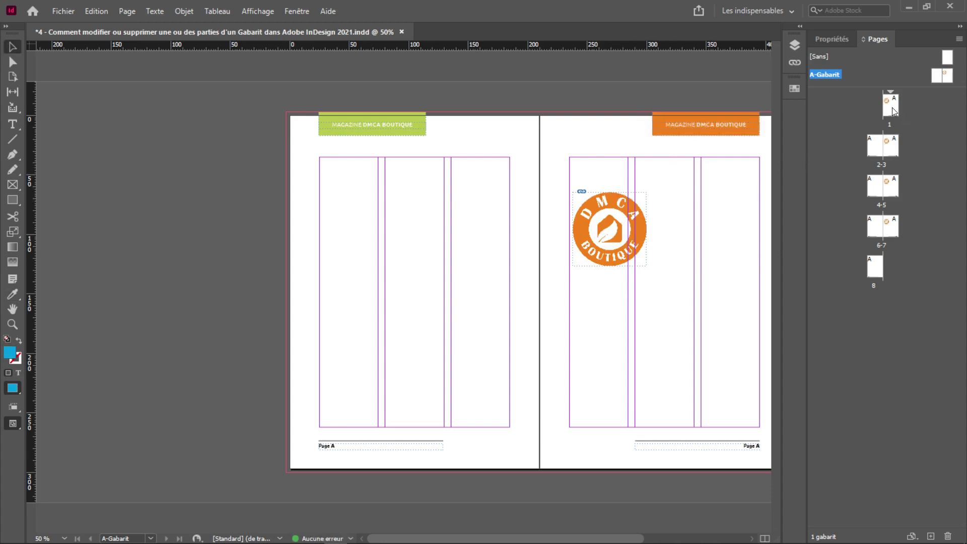
Step: Review the document pages from page 1 to page 8 for the logo and header colour applied through the A-Gabarit master
double_click(892, 106)
scroll(423, 216, down, 15)
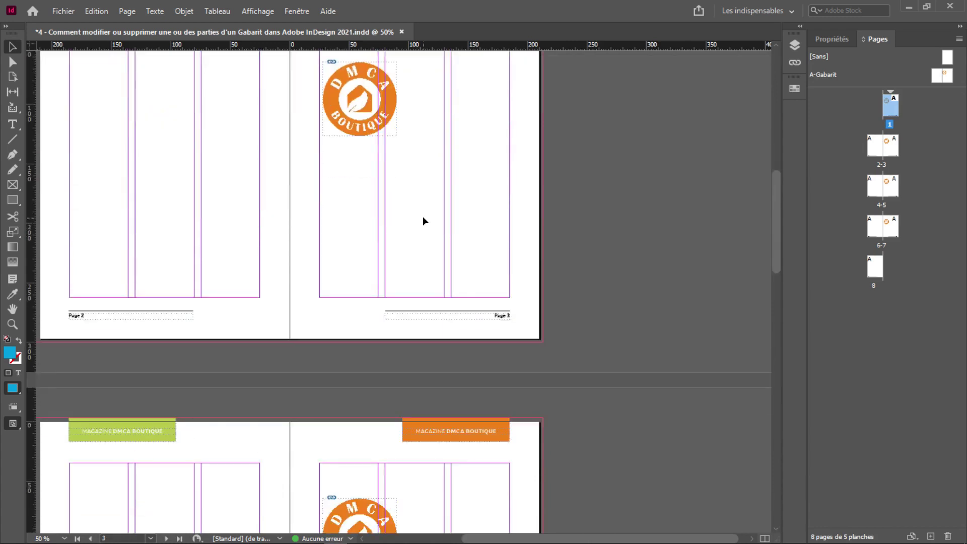
scroll(422, 243, up, 3)
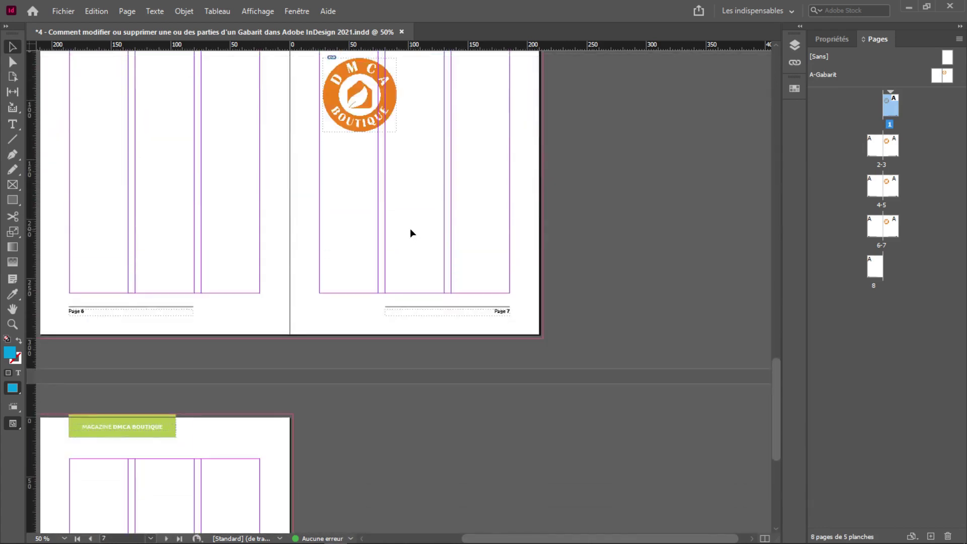
scroll(409, 216, up, 15)
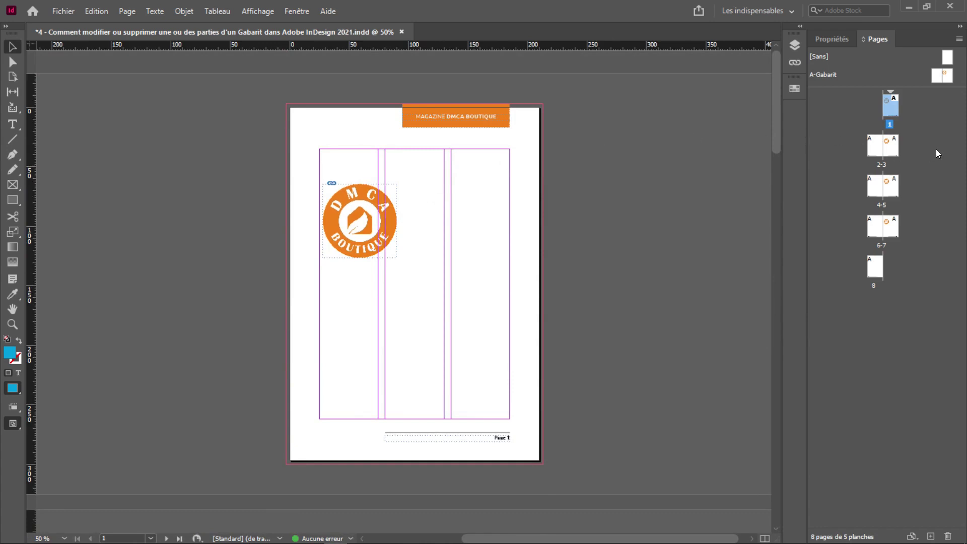
Step: Undo the logo placement and the orange header fill on the A-Gabarit master, and return to page 1
double_click(942, 74)
key(ctrl+z)
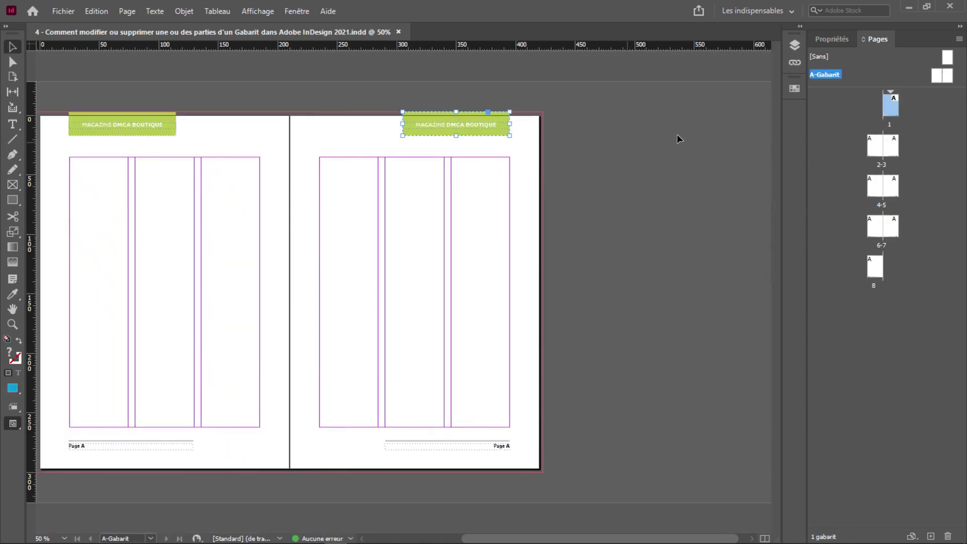
double_click(892, 112)
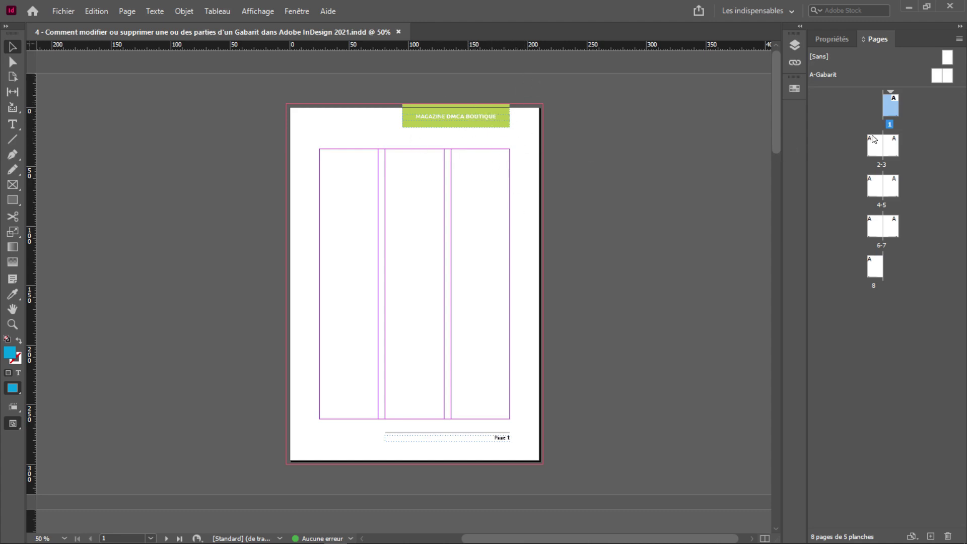
Step: Release all master items on page 1 and delete the line above its footer page number
right_click(894, 107)
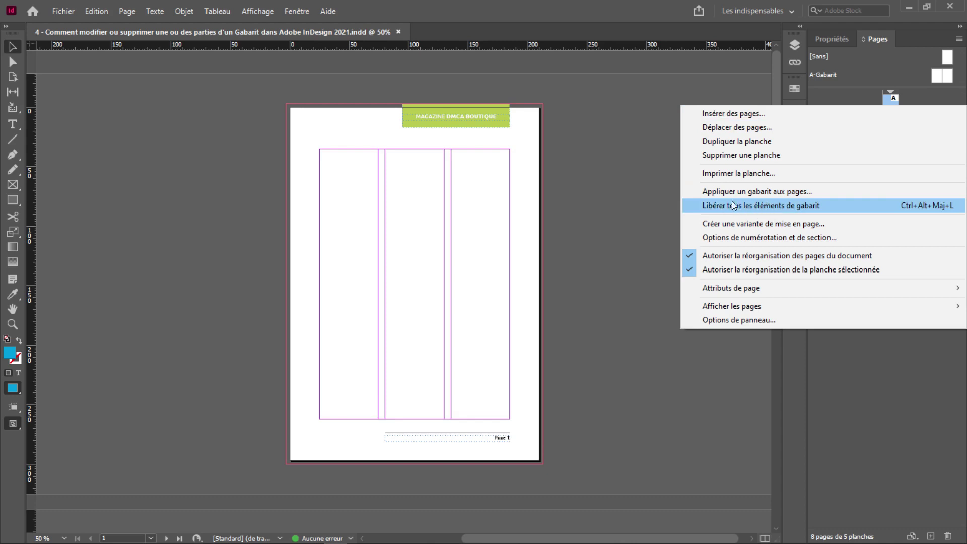
click(812, 205)
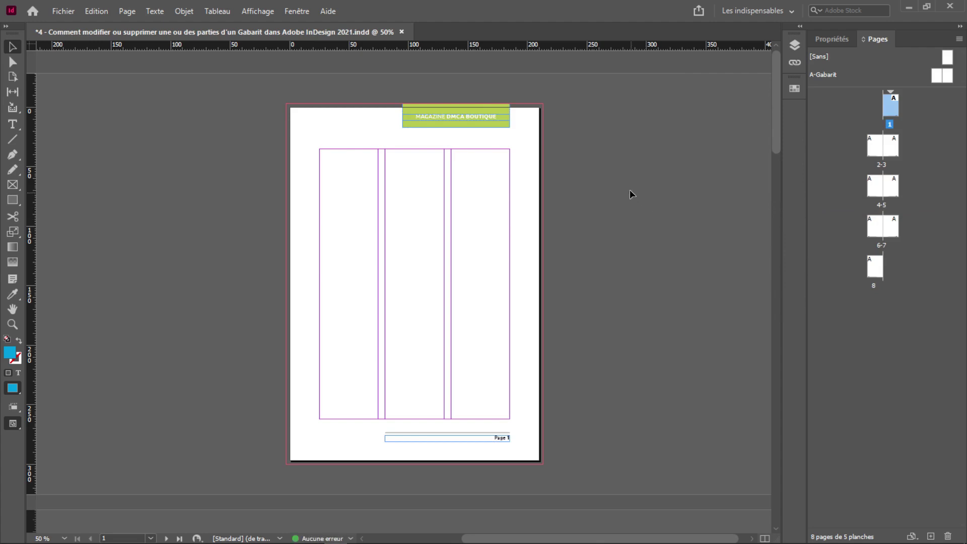
click(488, 439)
double_click(496, 437)
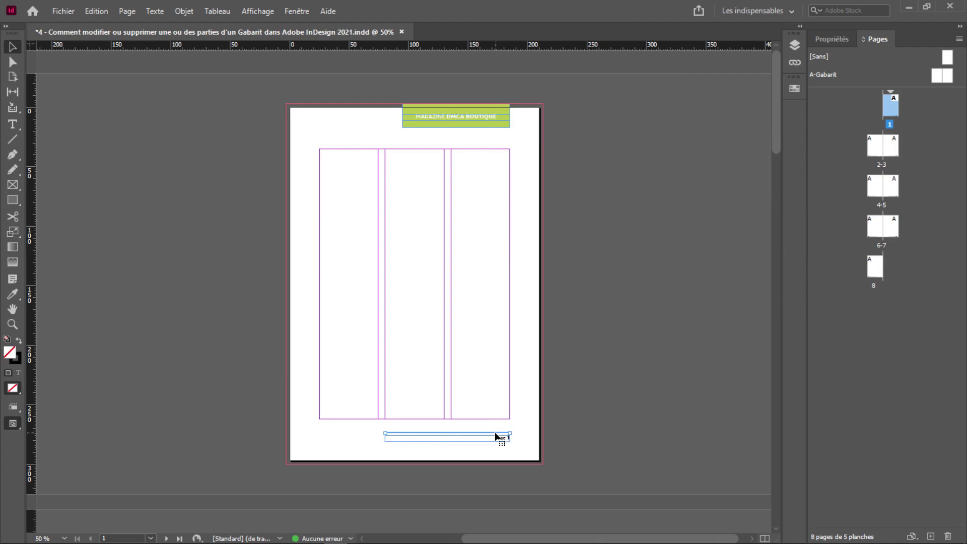
click(539, 363)
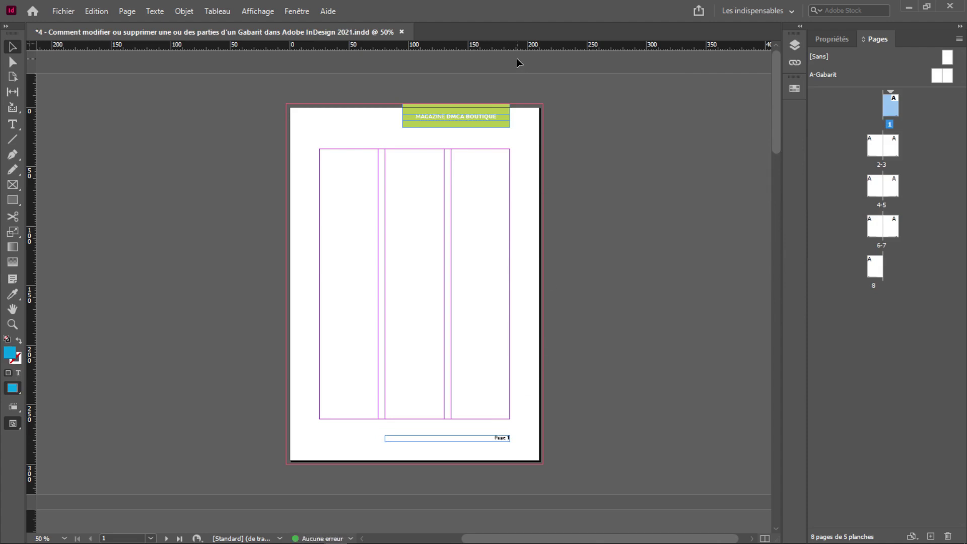
Step: Move page 1's header banner halfway down to the page's left edge and check the header on the A-Gabarit master
ctrl+shift+click(501, 121)
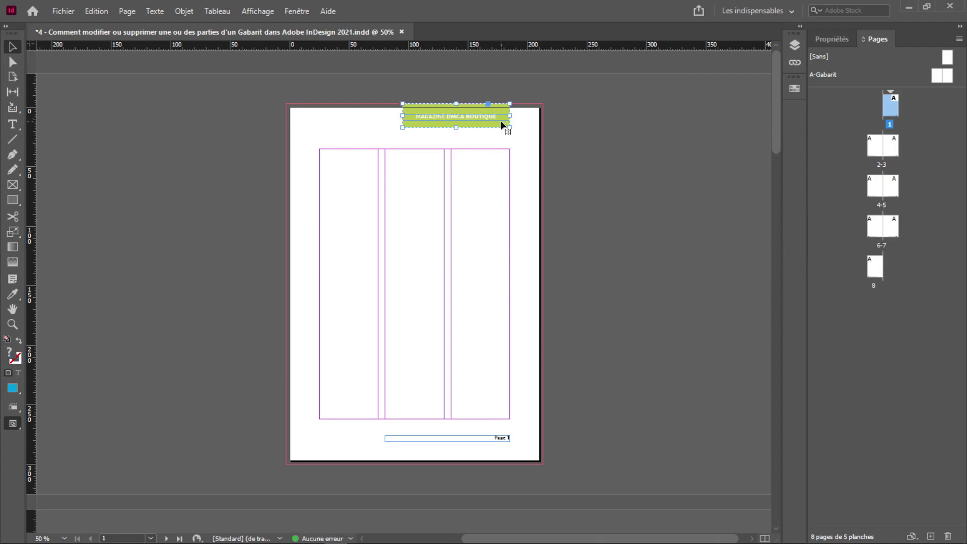
drag(478, 117, 364, 286)
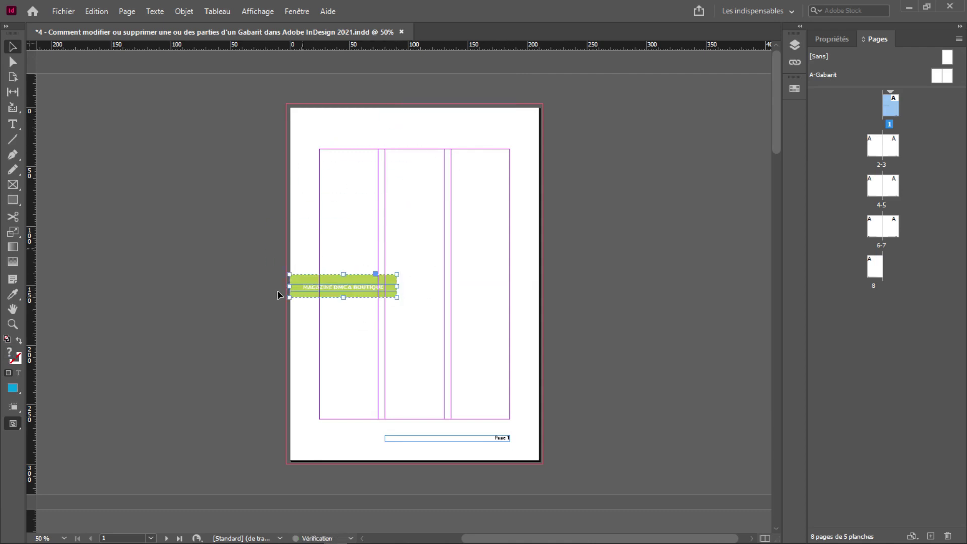
double_click(935, 80)
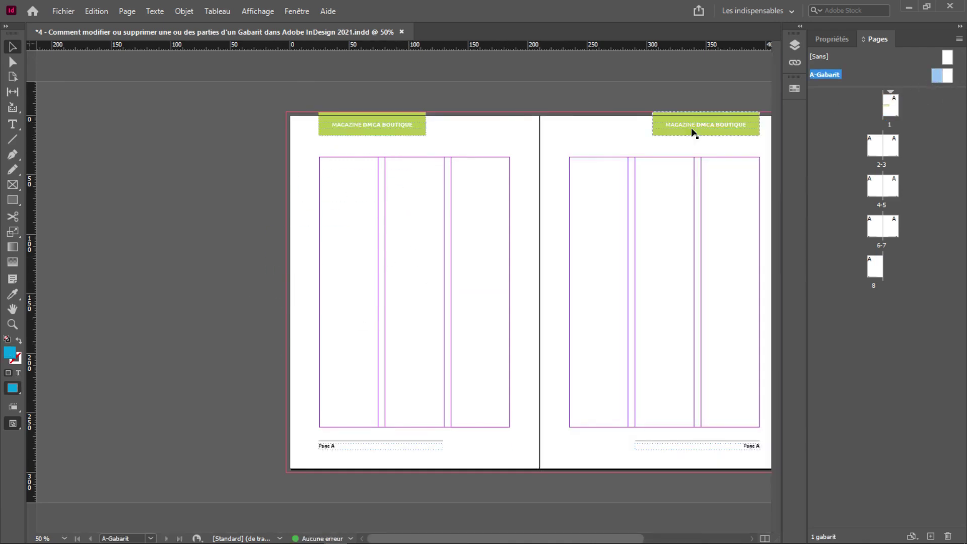
click(755, 127)
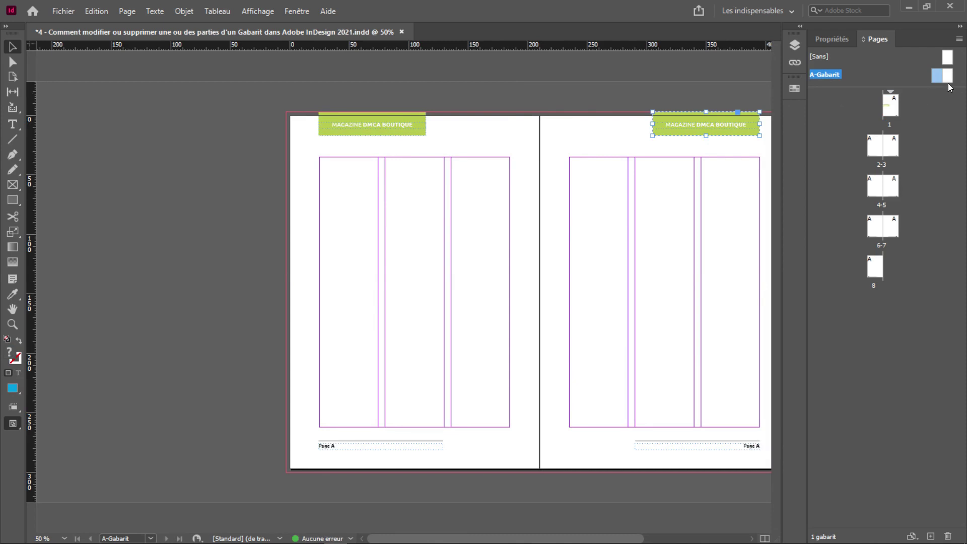
double_click(949, 81)
Step: Undo the edits and master item release on page 1, and save the document
double_click(899, 104)
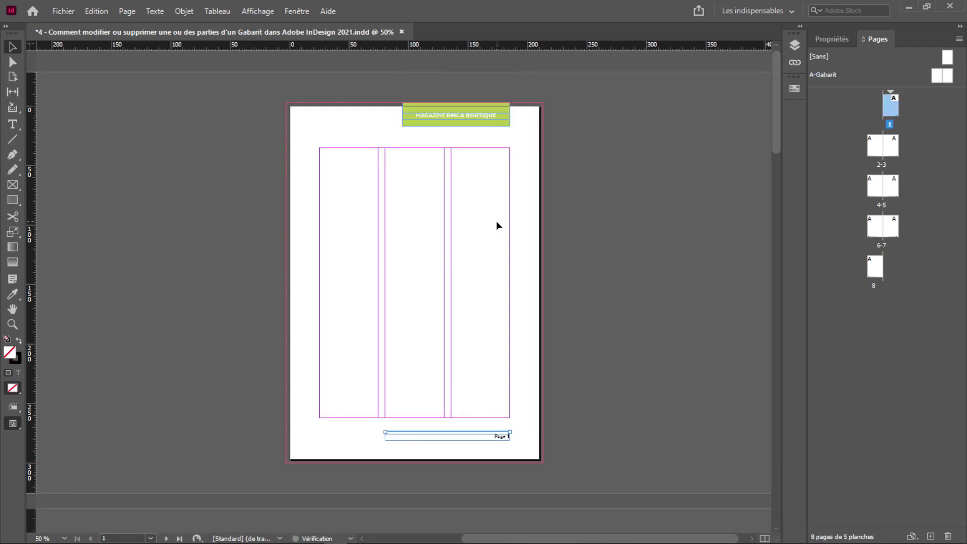
key(ctrl+s)
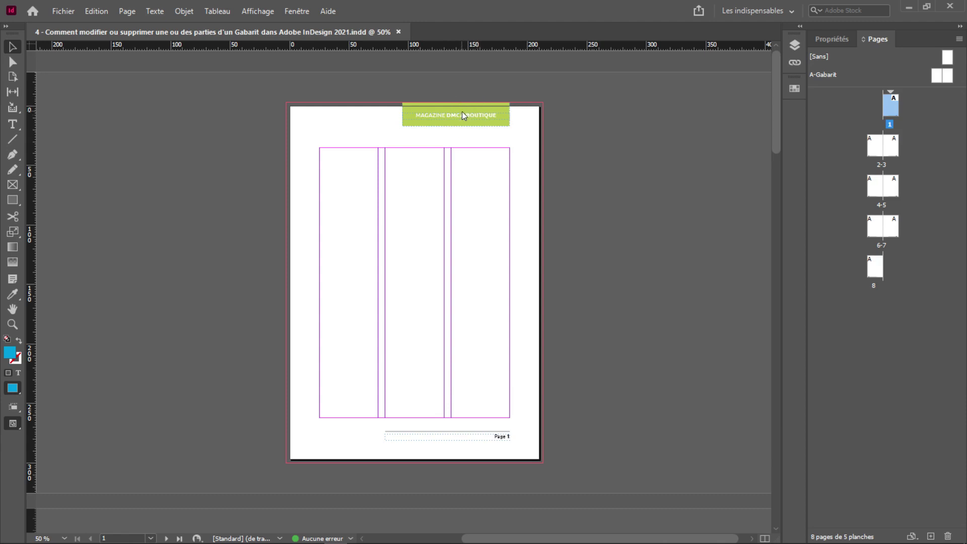
Step: Place the DMCA Boutique logo on page 1 at about 64 mm wide, over the upper middle column
key(ctrl+d)
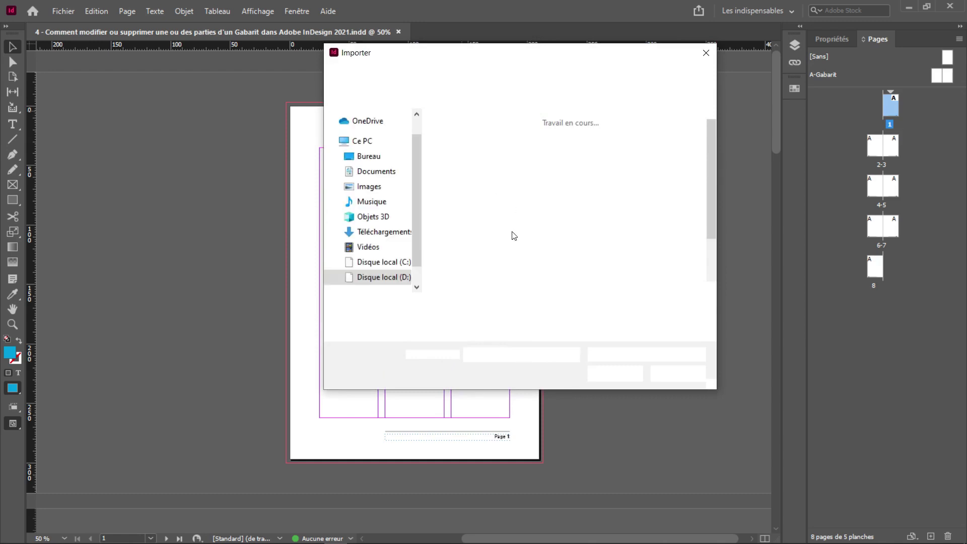
double_click(534, 217)
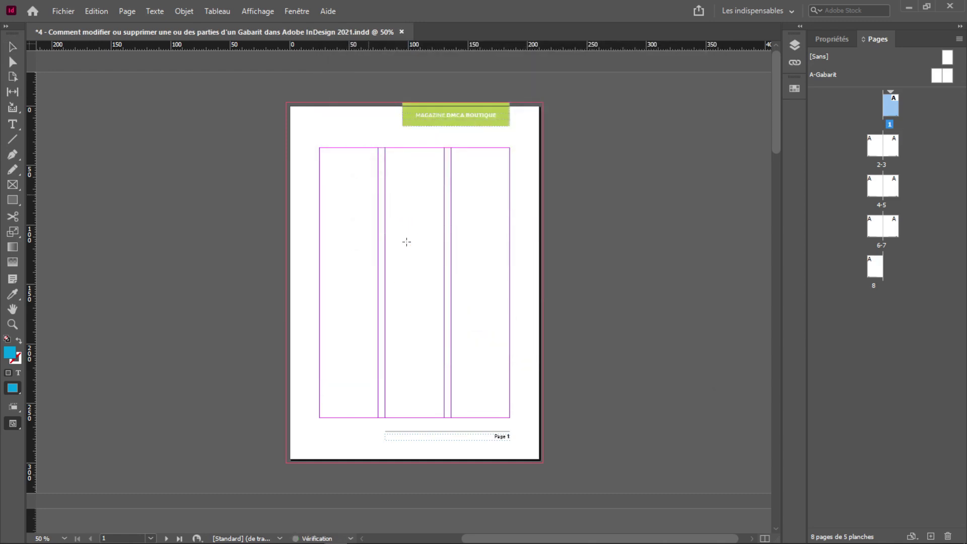
drag(369, 194, 445, 270)
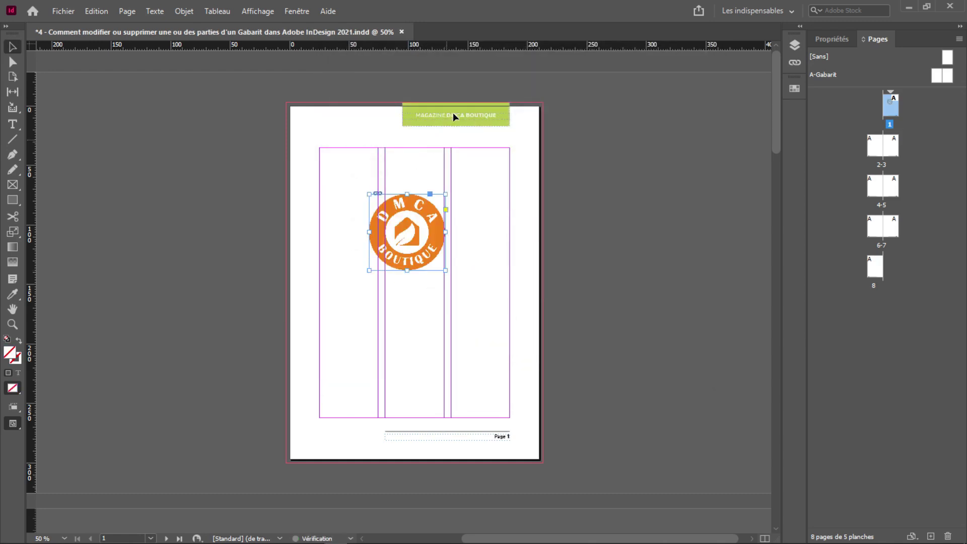
Step: Release only the header banner from the master on page 1 and fill its rectangle with the logo's orange using the Eyedropper
click(484, 120)
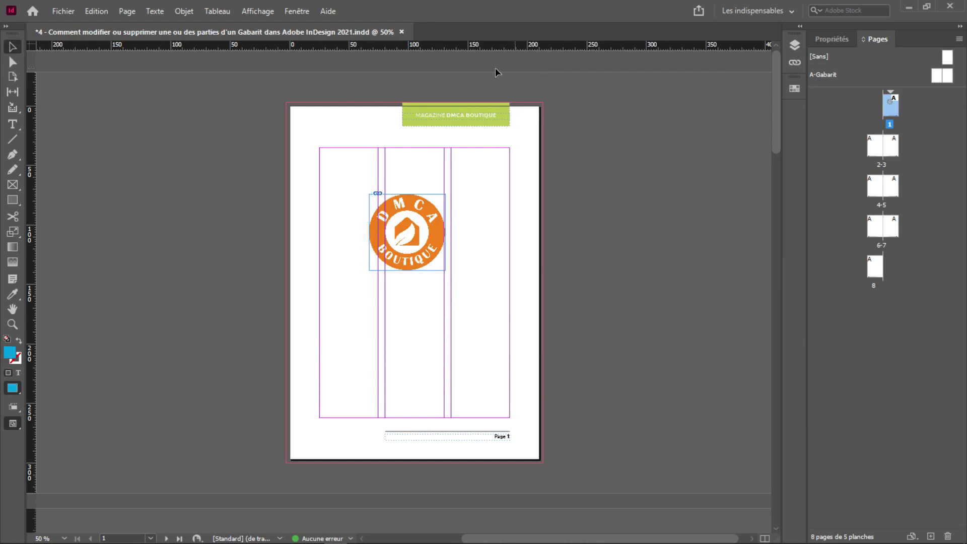
ctrl+shift+click(465, 122)
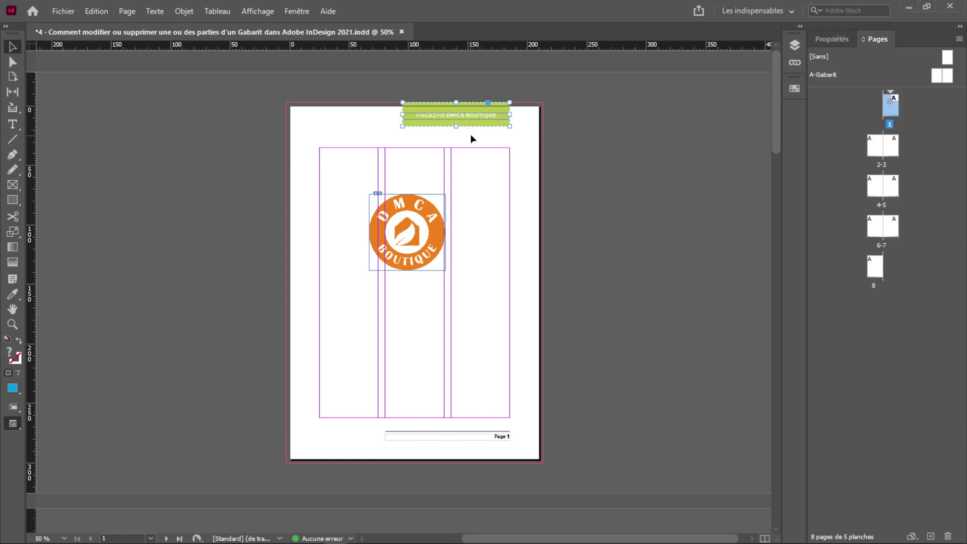
double_click(486, 122)
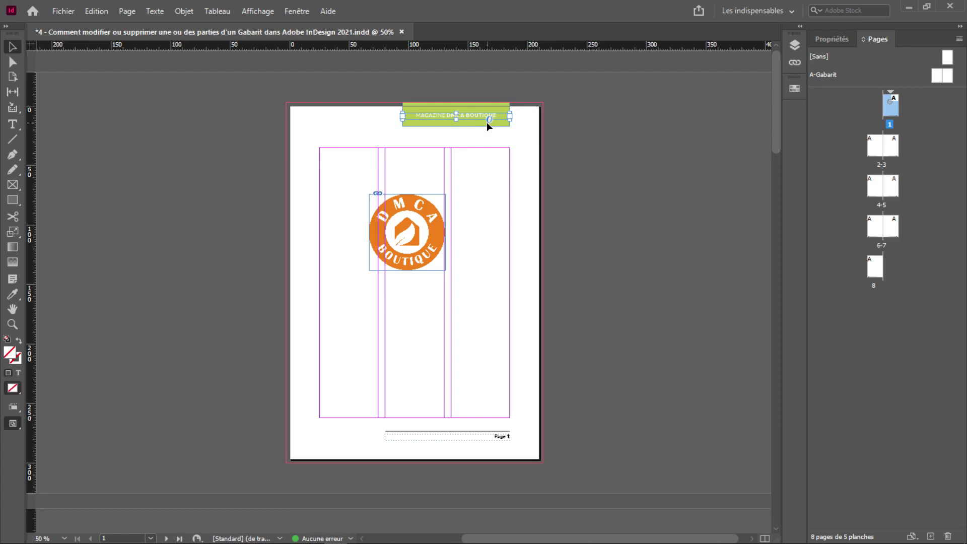
click(497, 103)
key(i)
click(423, 205)
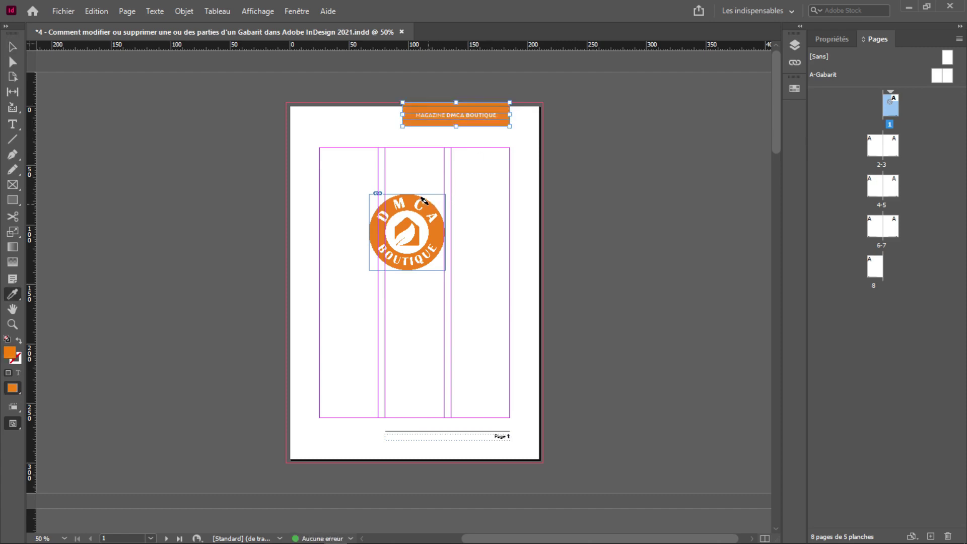
key(v)
click(529, 178)
Step: Delete the logo and the line above the footer page number from page 1
scroll(531, 186, down, 5)
scroll(524, 167, down, 20)
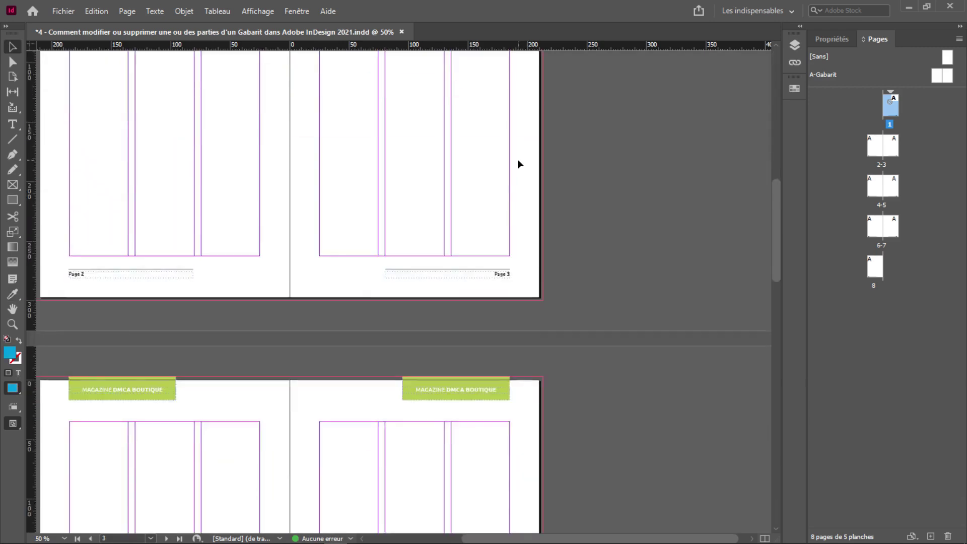
scroll(515, 162, up, 20)
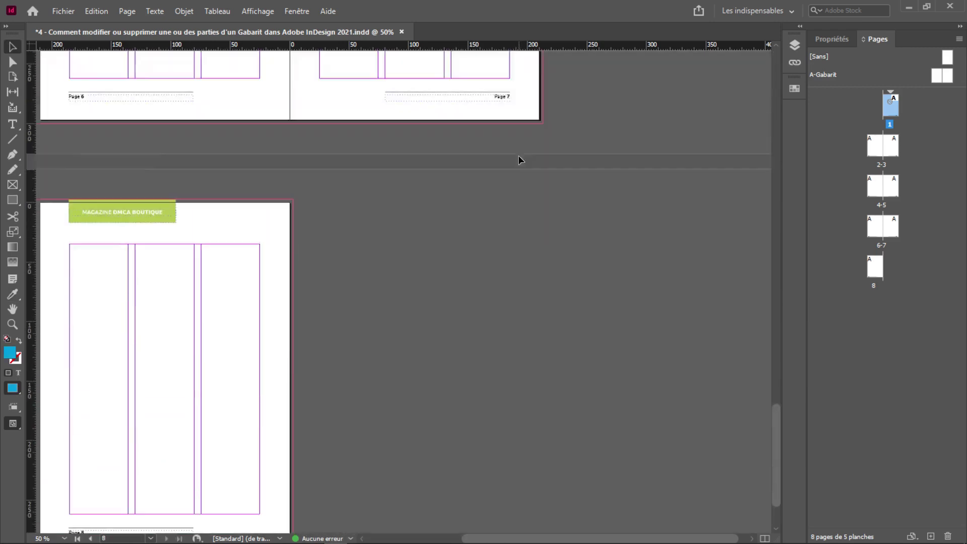
scroll(519, 134, up, 6)
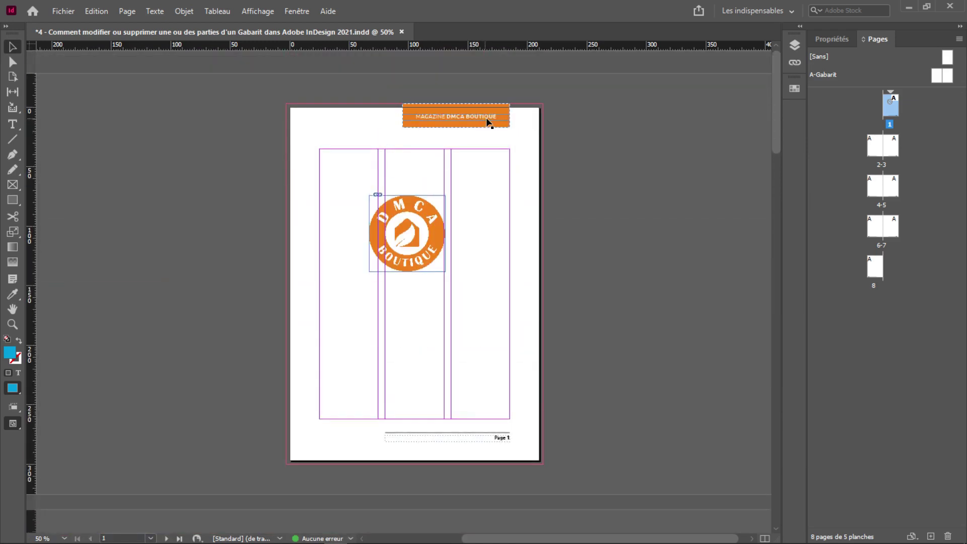
click(431, 259)
key(Delete)
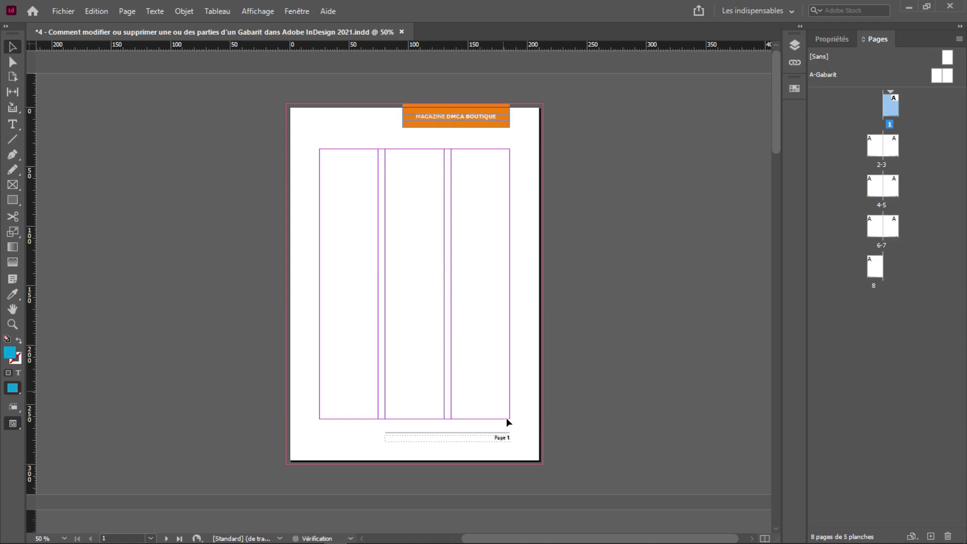
scroll(502, 435, up, 3)
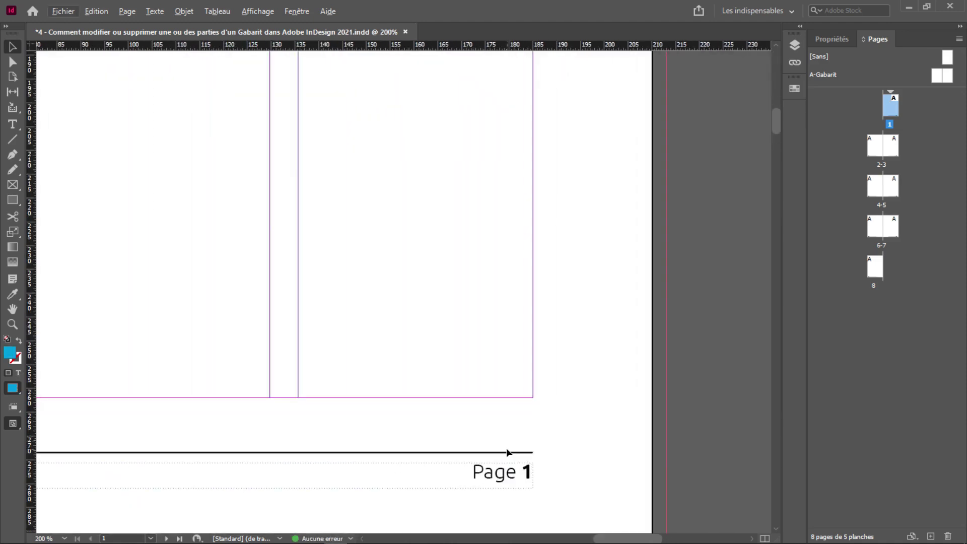
click(506, 451)
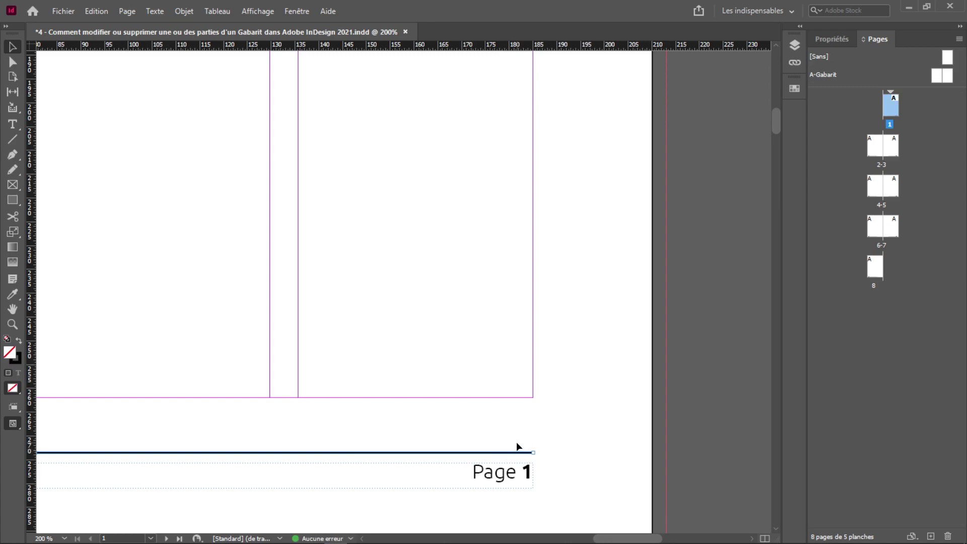
click(517, 442)
alt+scroll(510, 407, down, 4)
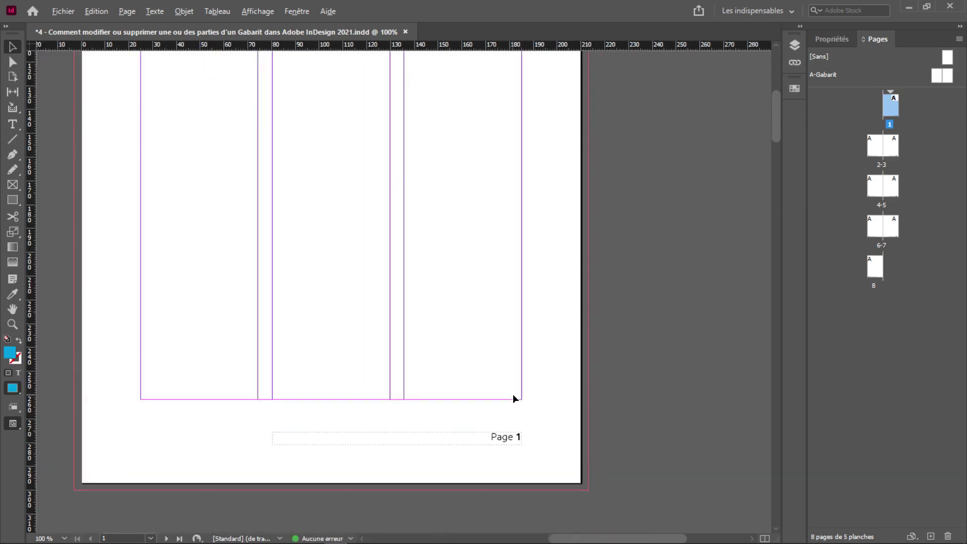
scroll(525, 375, up, 1)
key(alt)
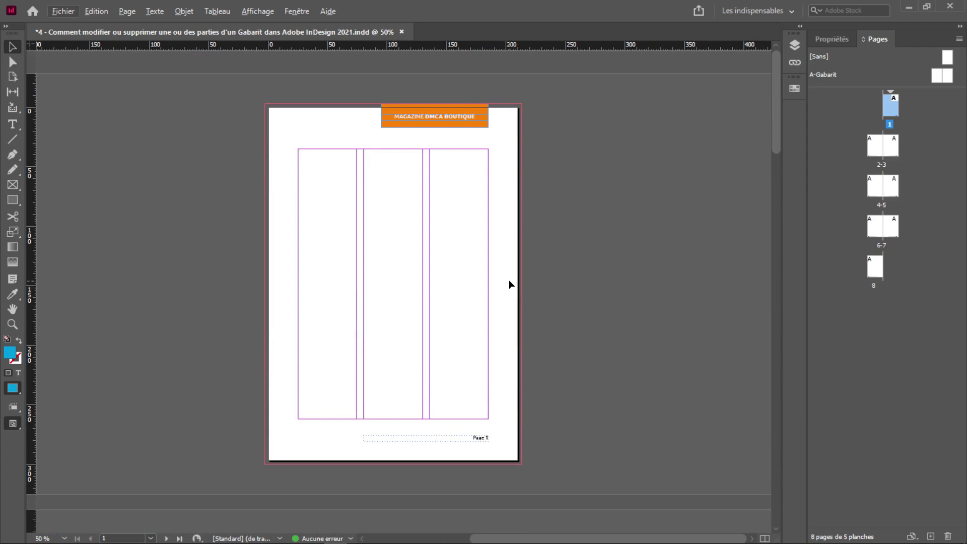
Step: Undo page 1's footer line and logo deletions, the header recolouring and release, and the logo placement
key(ctrl+z)
key(ctrl+z)
key(ctrl+z)
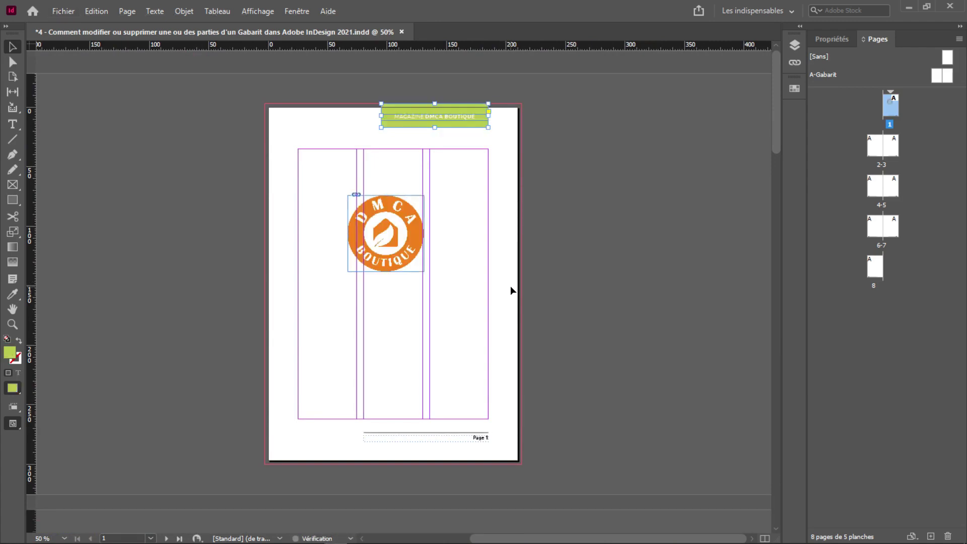
key(ctrl+z)
key(ctrl+z)
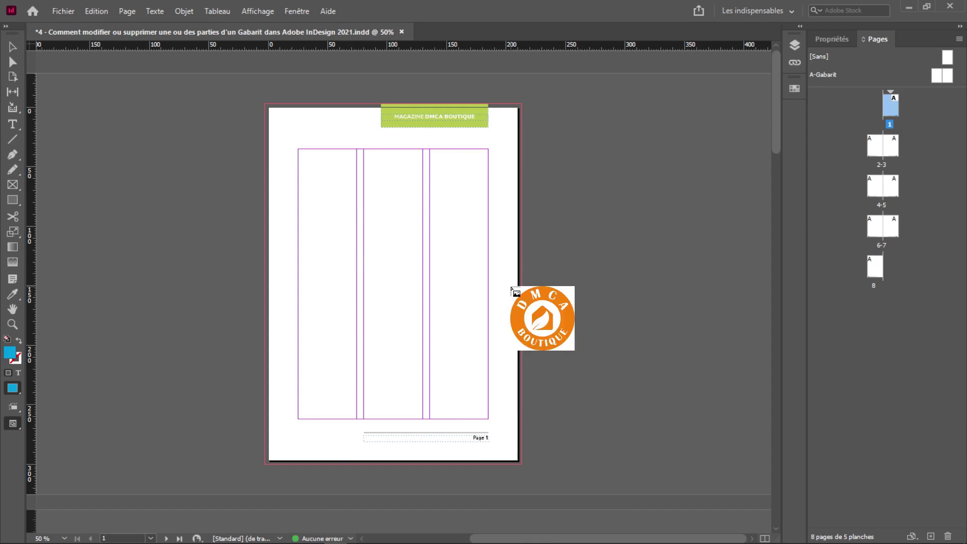